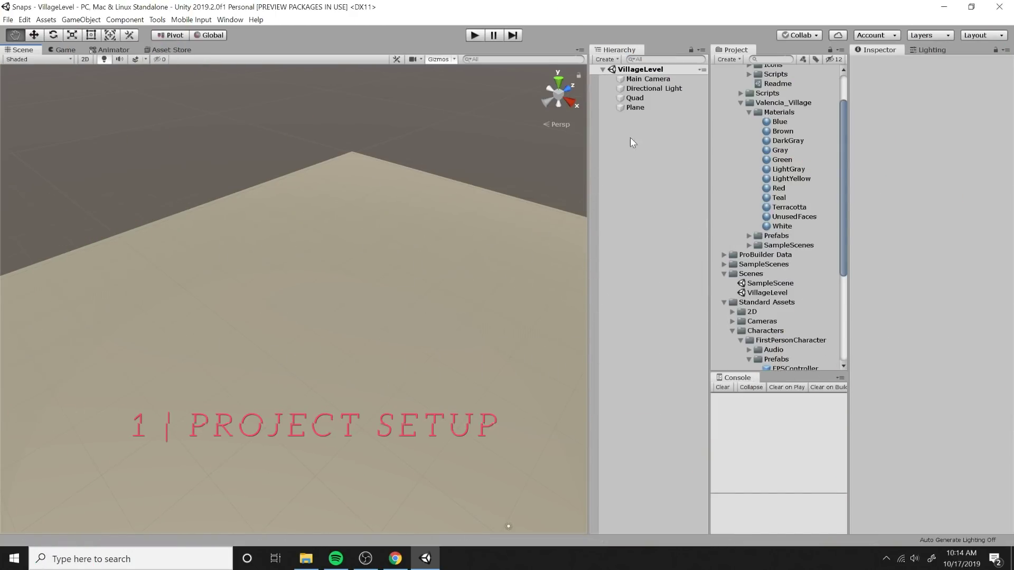
# Select the Quad and reset its position to X 0, Y 0, Z 0
pyautogui.click(635, 99)
pyautogui.scroll(-5, 422, 296)
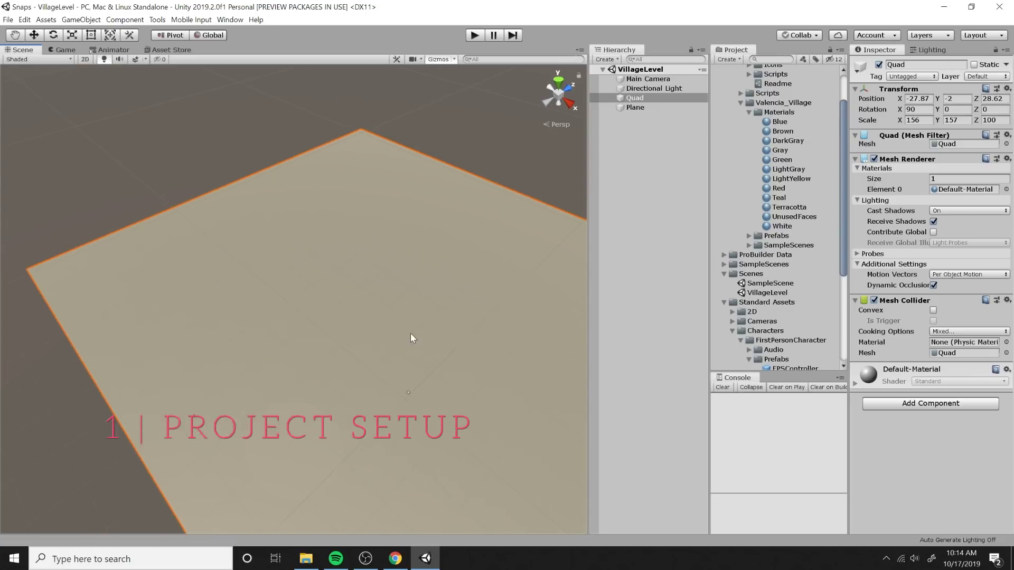
pyautogui.moveTo(410, 334); pyautogui.dragTo(437, 293, button='right')
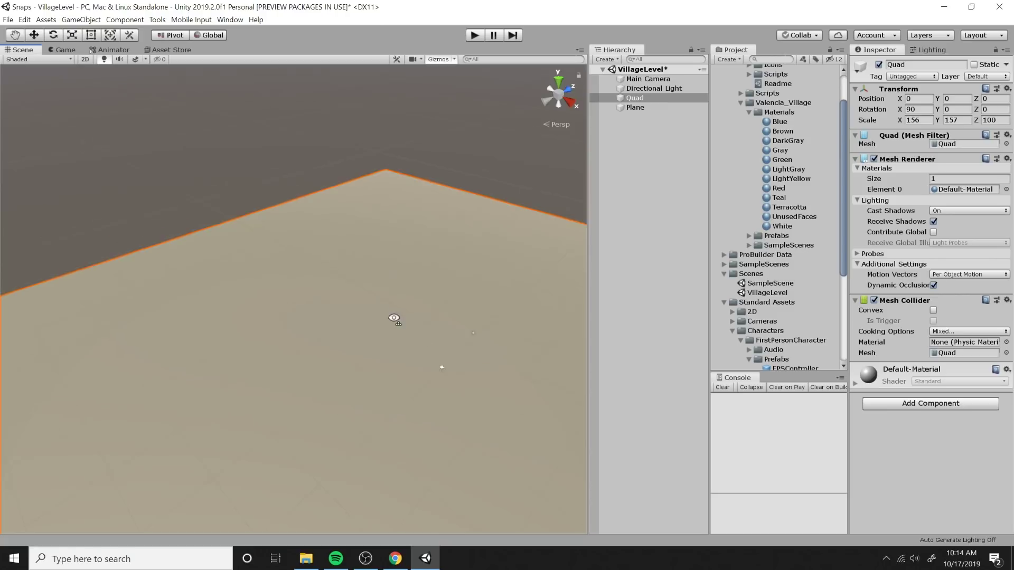
pyautogui.keyDown('alt'); pyautogui.moveTo(393, 318); pyautogui.dragTo(421, 346); pyautogui.keyUp('alt')
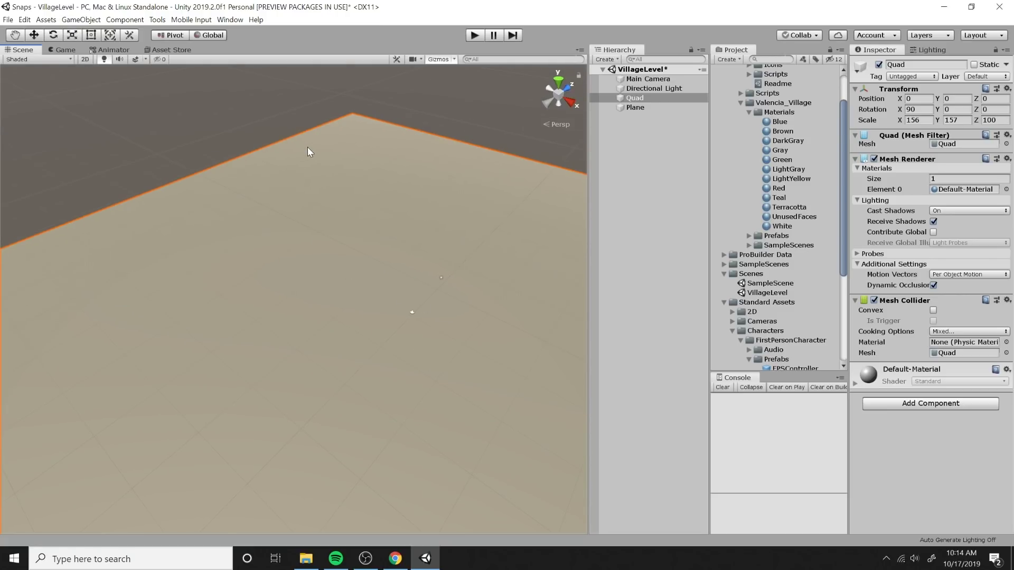
# Open the Package Manager and view the ProBuilder package details
pyautogui.click(229, 20)
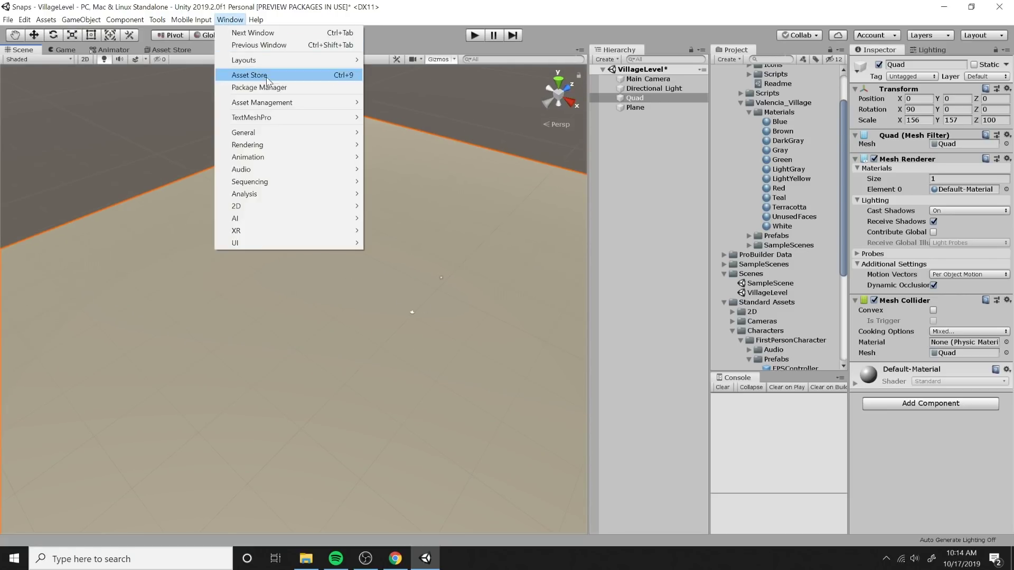
pyautogui.click(274, 87)
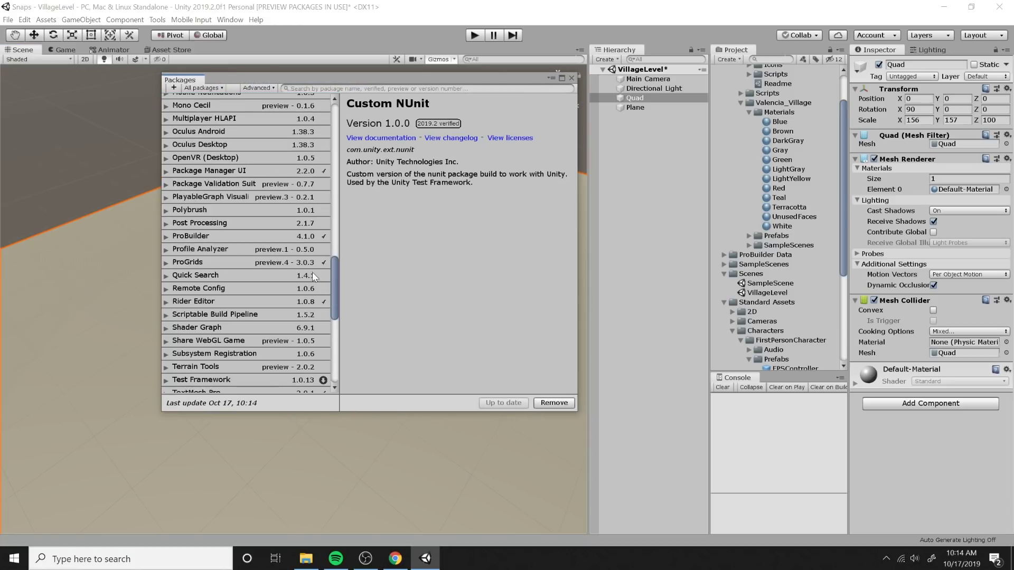
pyautogui.click(249, 236)
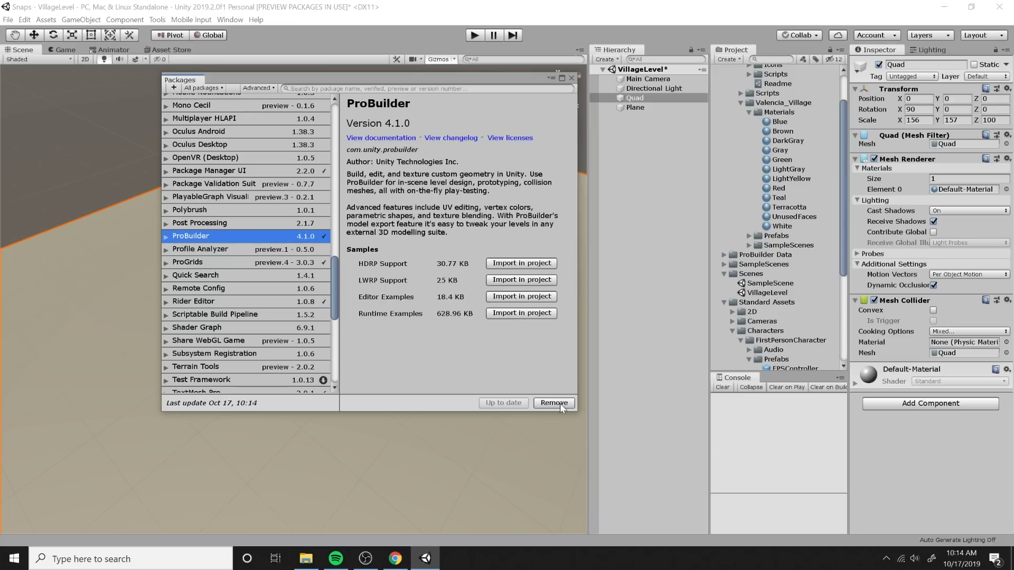
# Show preview packages in the package list, view the ProGrids package details, and close the Package Manager
pyautogui.click(282, 91)
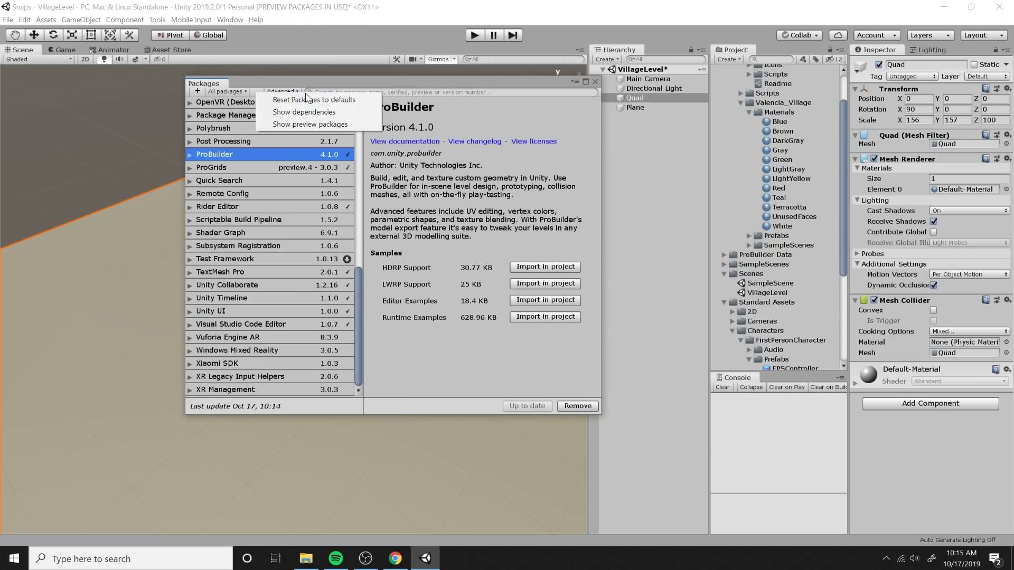
pyautogui.click(313, 124)
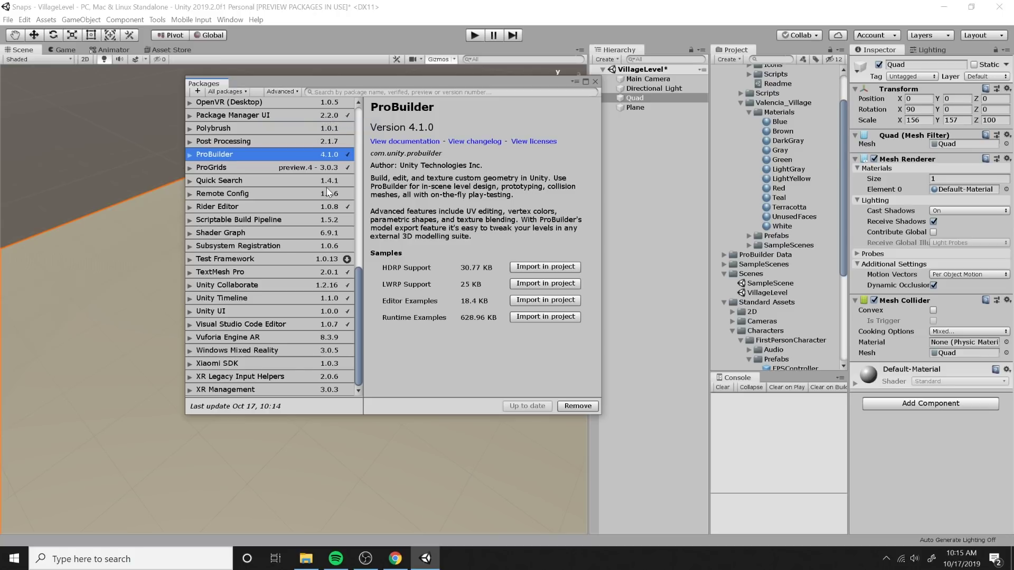
pyautogui.click(259, 171)
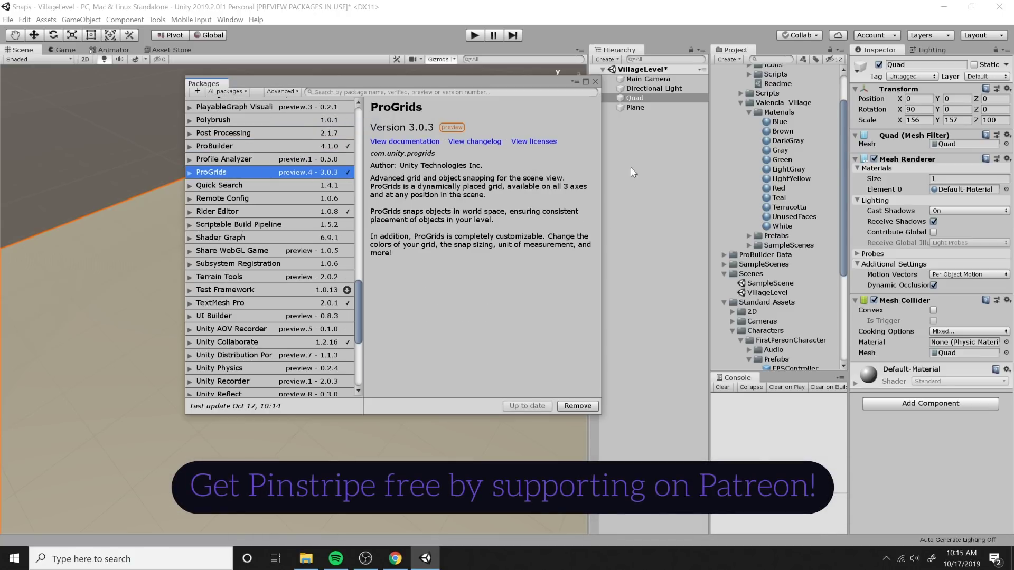
pyautogui.click(595, 81)
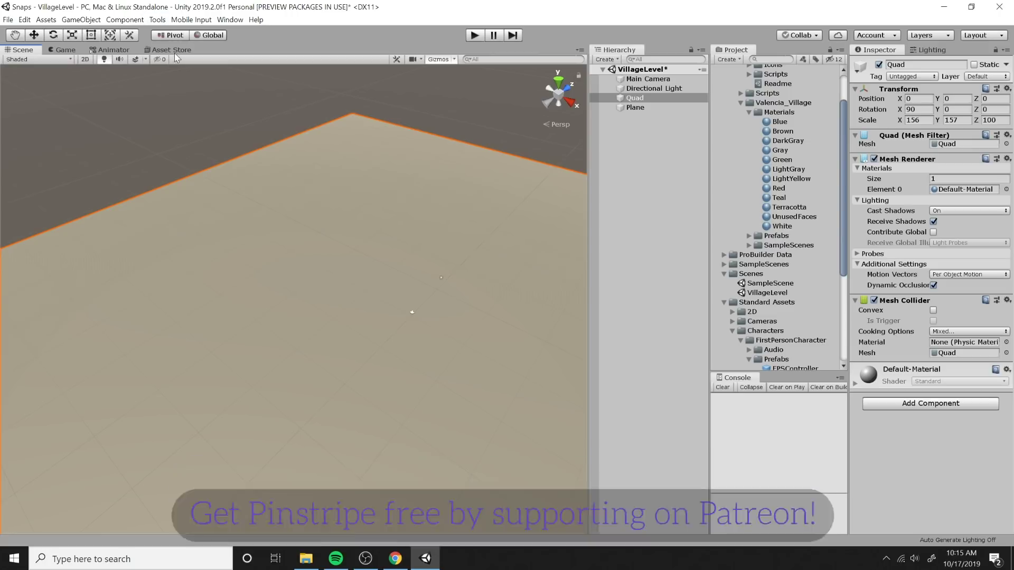
# Open the ProBuilder window, dock it beside the Scene view, and narrow it to a single column of tools
pyautogui.click(157, 21)
pyautogui.moveTo(163, 35)
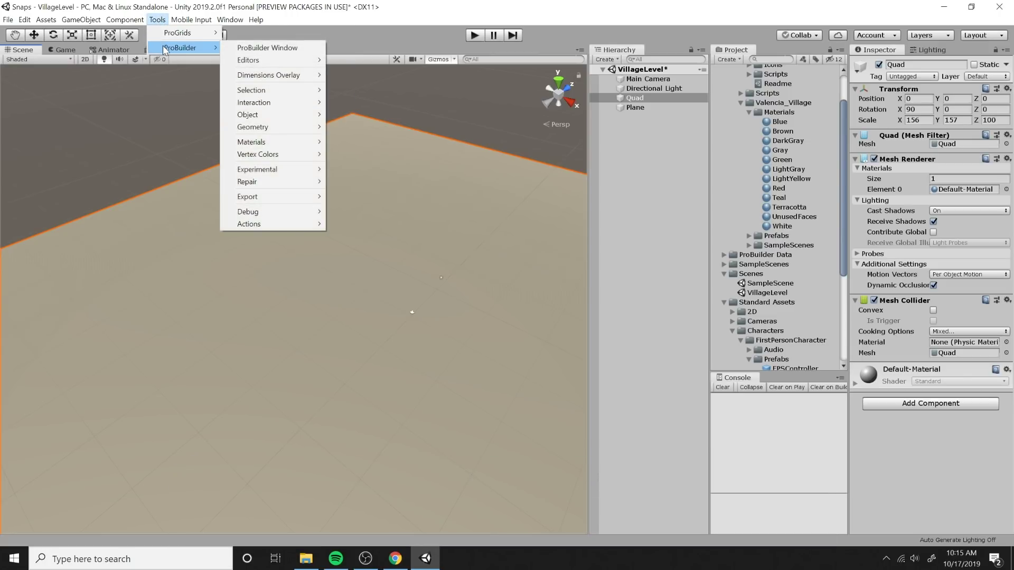
pyautogui.click(249, 49)
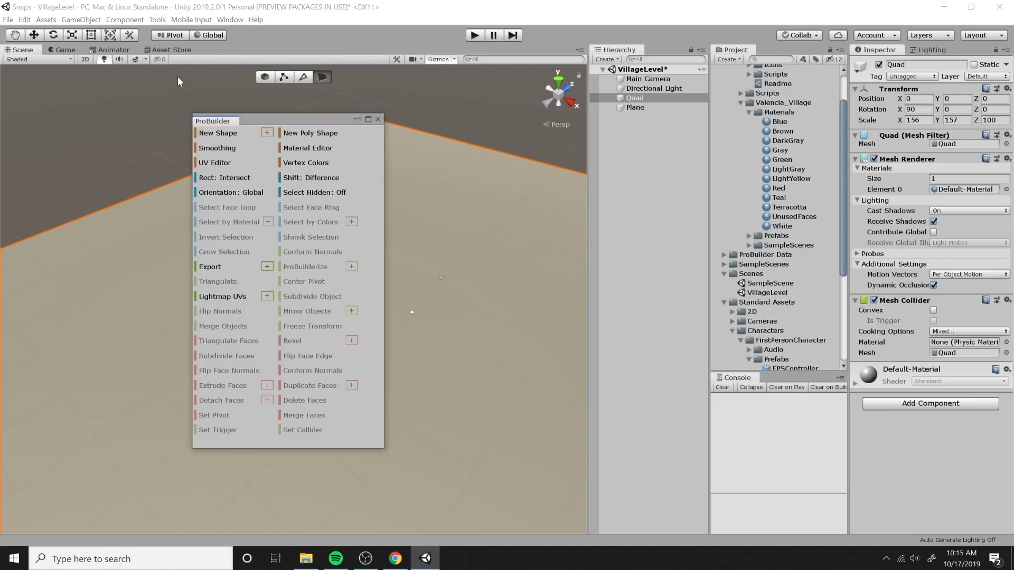
pyautogui.moveTo(216, 114); pyautogui.dragTo(22, 106)
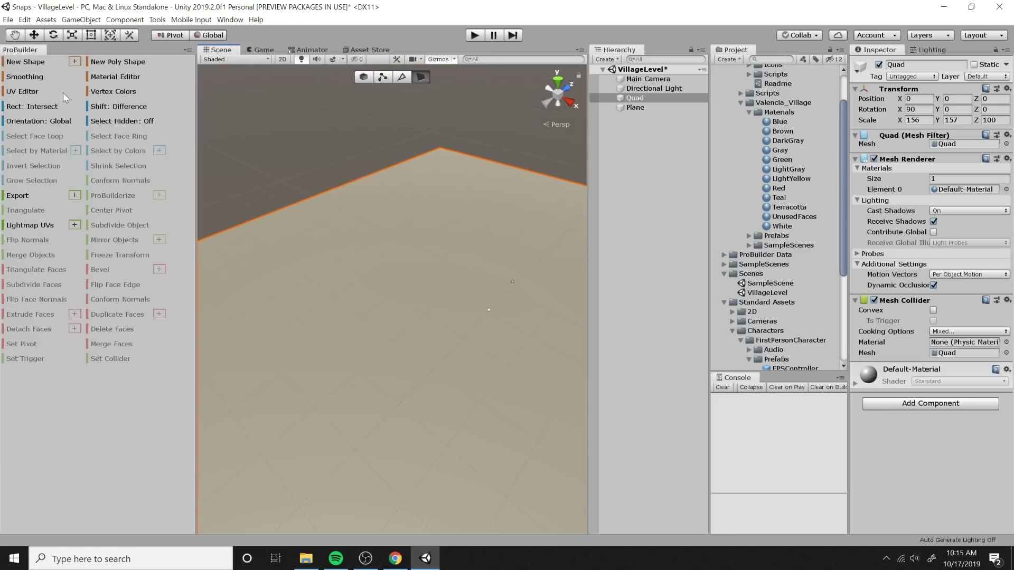
pyautogui.moveTo(195, 83); pyautogui.dragTo(46, 98)
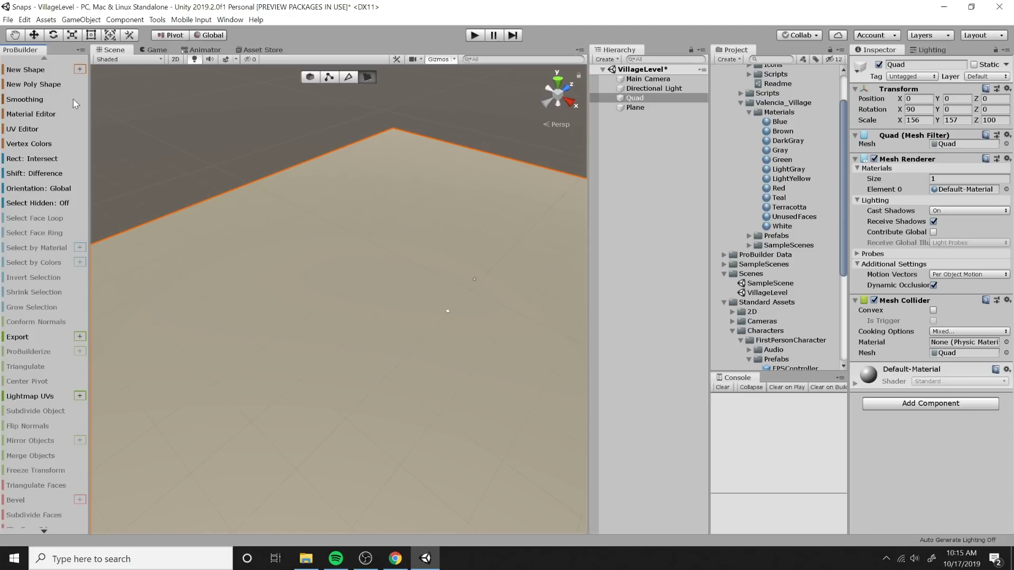
# Open the ProGrids window to add its grid and snapping controls to the Scene view
pyautogui.click(158, 20)
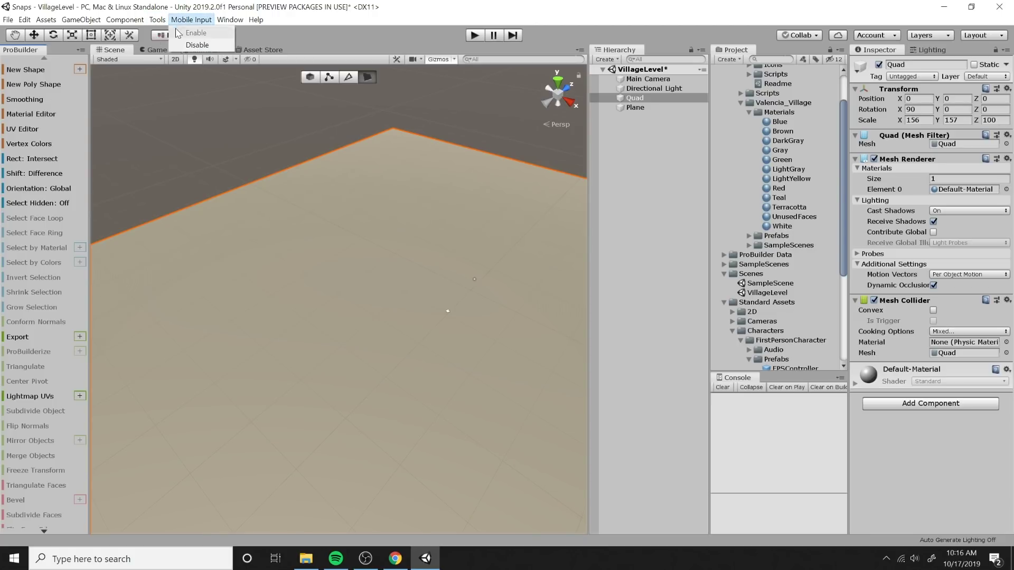
pyautogui.moveTo(190, 34)
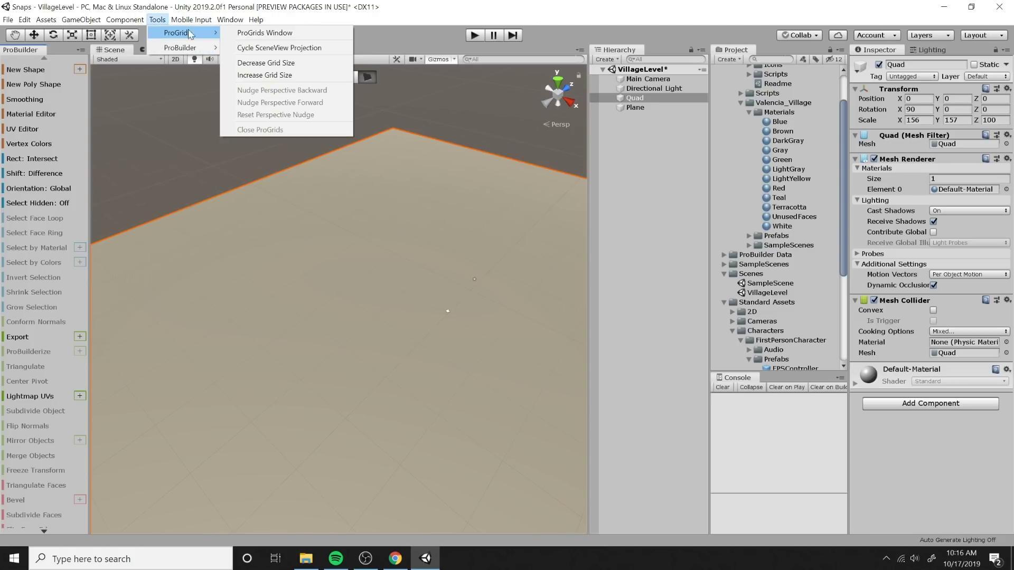
pyautogui.click(251, 34)
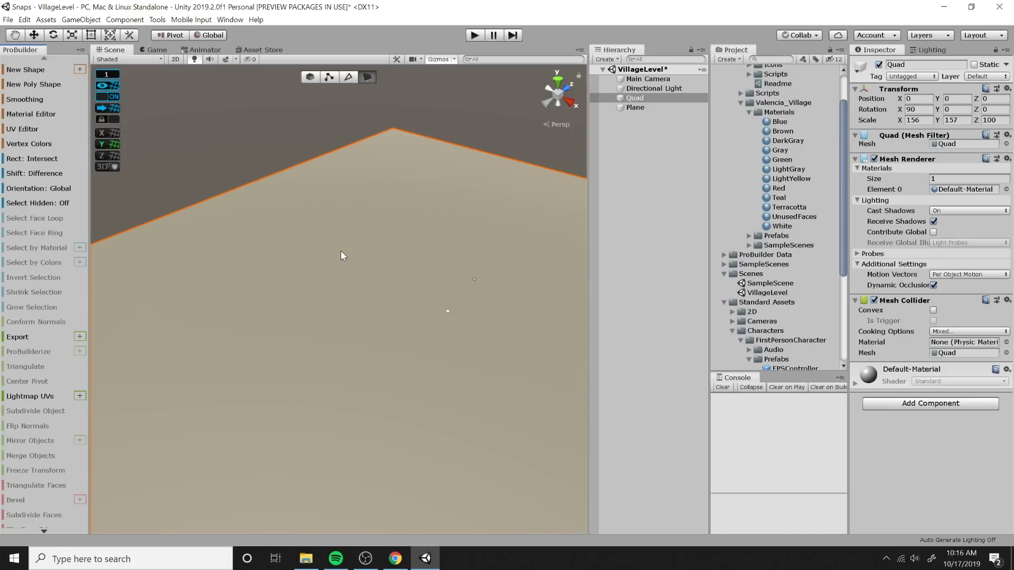
# Move the Quad down along the Y axis to Y -2 in the Scene view
pyautogui.scroll(-2, 340, 250)
pyautogui.moveTo(469, 259); pyautogui.dragTo(491, 288, button='right')
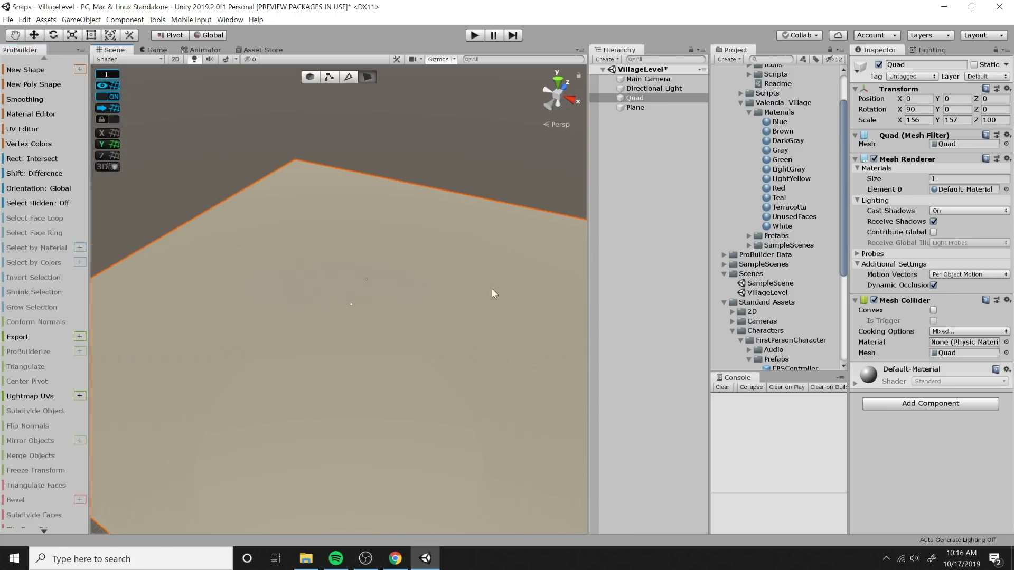
pyautogui.moveTo(491, 288); pyautogui.dragTo(484, 246, button='middle')
pyautogui.moveTo(484, 246); pyautogui.dragTo(546, 273, button='right')
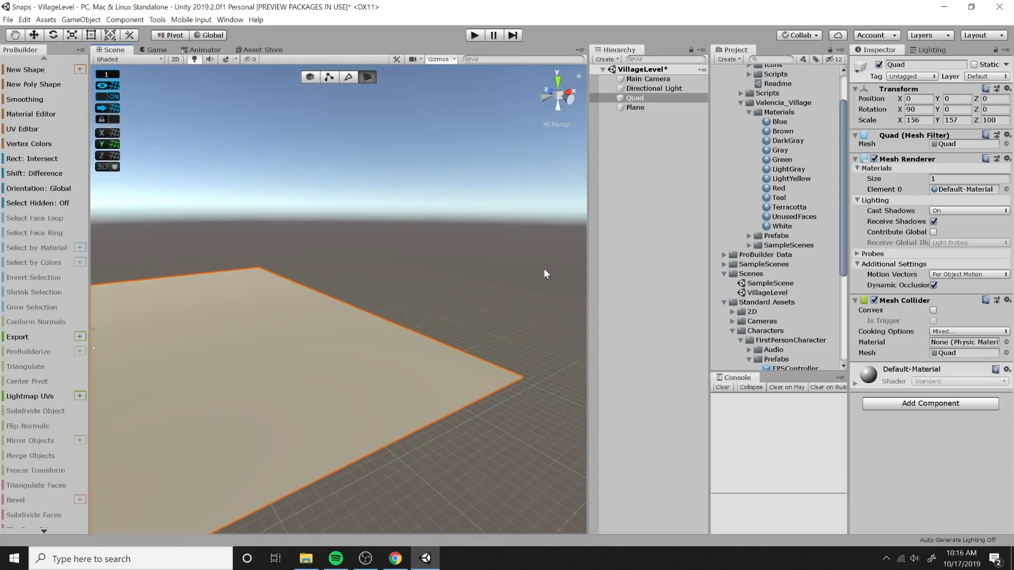
pyautogui.scroll(2, 296, 267)
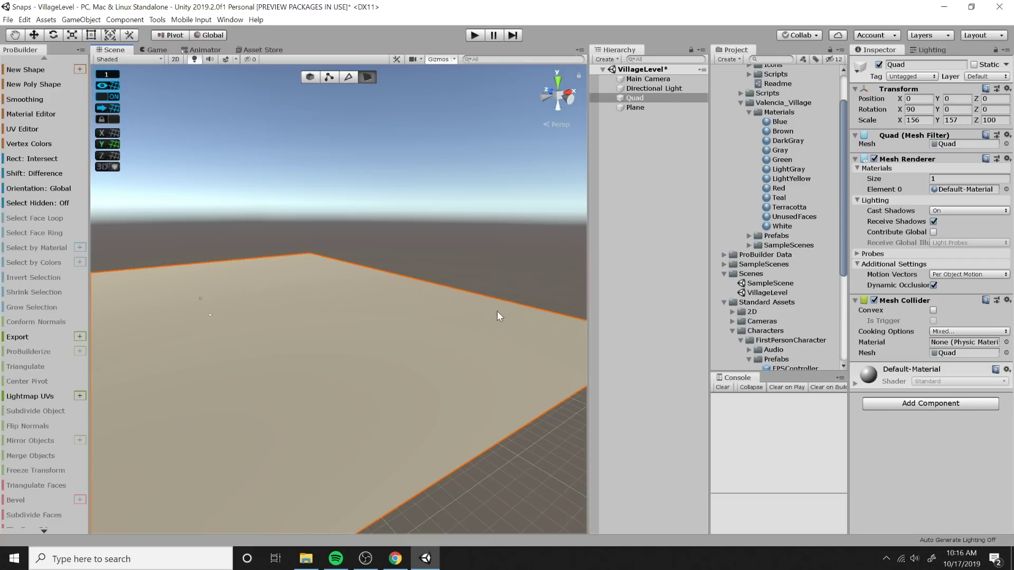
pyautogui.keyDown('alt'); pyautogui.moveTo(496, 311); pyautogui.dragTo(365, 356); pyautogui.keyUp('alt')
pyautogui.moveTo(364, 356); pyautogui.dragTo(367, 308, button='middle')
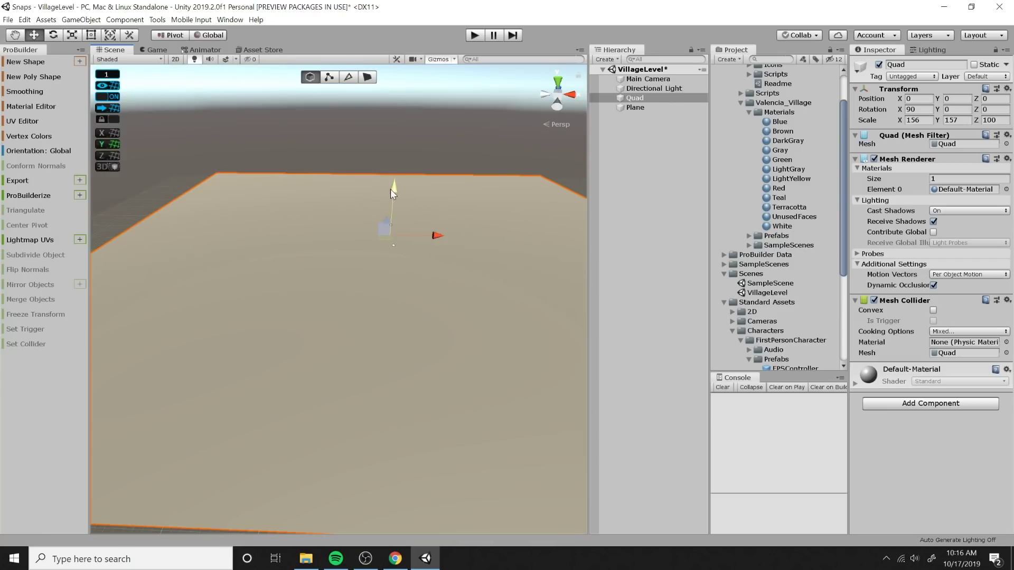
pyautogui.moveTo(390, 189); pyautogui.dragTo(391, 196)
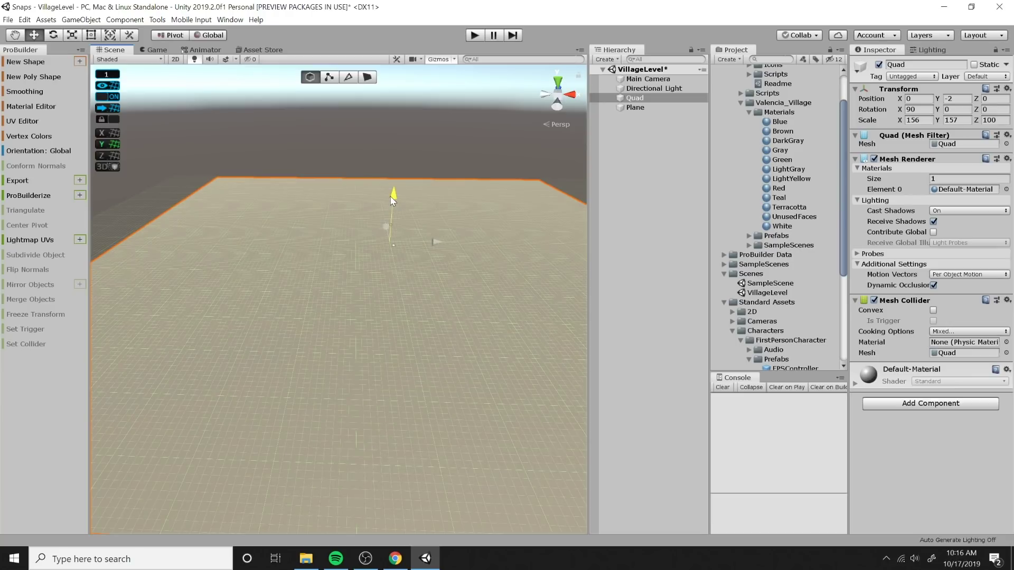
# Try out grid-snapped movement of the Quad along its Y and Z axes in the Scene view
pyautogui.keyDown('alt'); pyautogui.moveTo(404, 255); pyautogui.dragTo(489, 304); pyautogui.keyUp('alt')
pyautogui.moveTo(378, 389); pyautogui.dragTo(410, 328, button='middle')
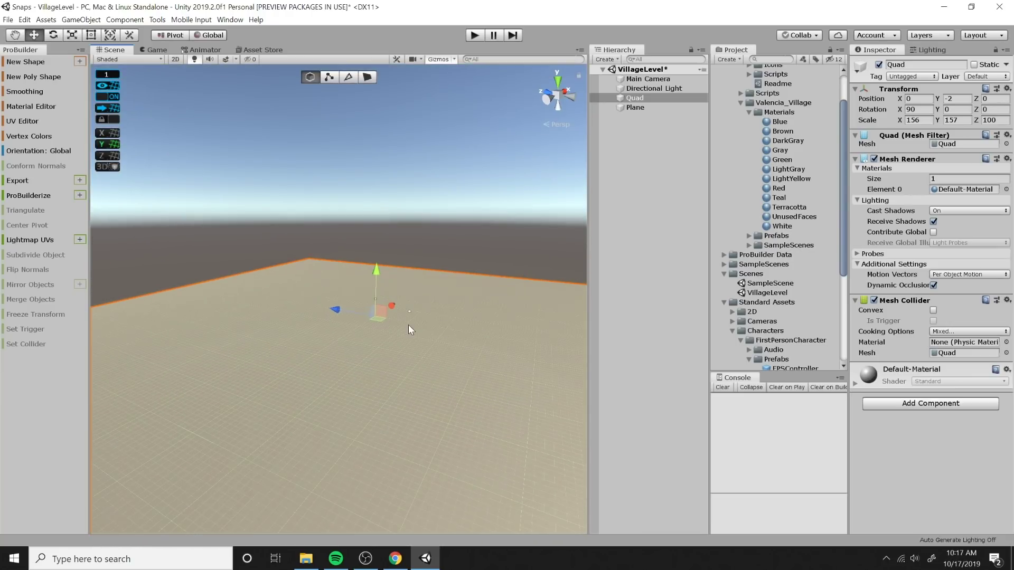
pyautogui.scroll(4, 409, 326)
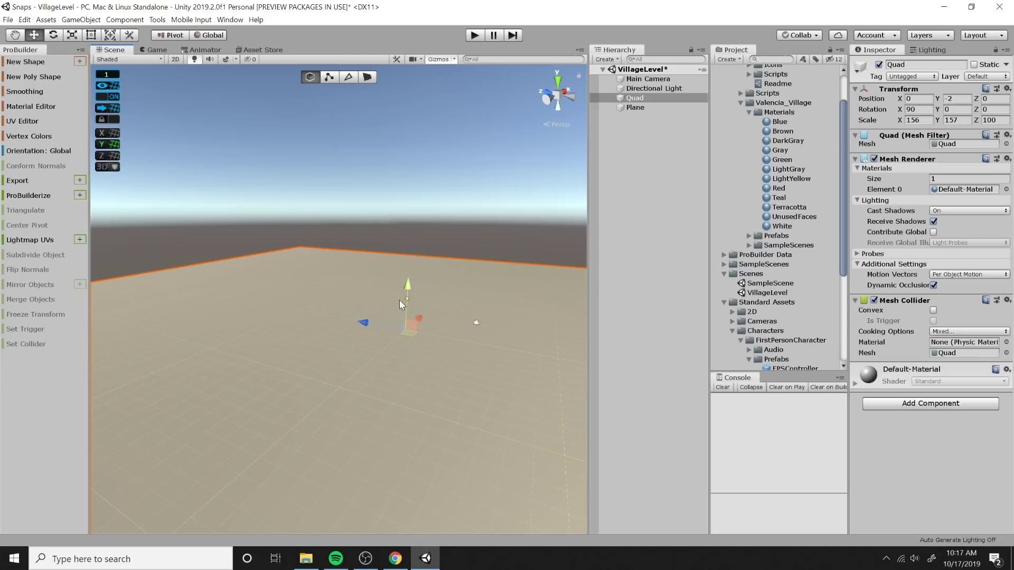
pyautogui.moveTo(399, 300)
pyautogui.mouseDown()
pyautogui.moveTo(412, 268)
pyautogui.moveTo(409, 300)
pyautogui.moveTo(410, 286)
pyautogui.mouseUp()
pyautogui.moveTo(369, 322)
pyautogui.mouseDown()
pyautogui.moveTo(309, 317)
pyautogui.moveTo(402, 340)
pyautogui.moveTo(372, 327)
pyautogui.mouseUp()
# Open the Asset Store and search it for "snaps"
pyautogui.click(260, 49)
pyautogui.click(231, 20)
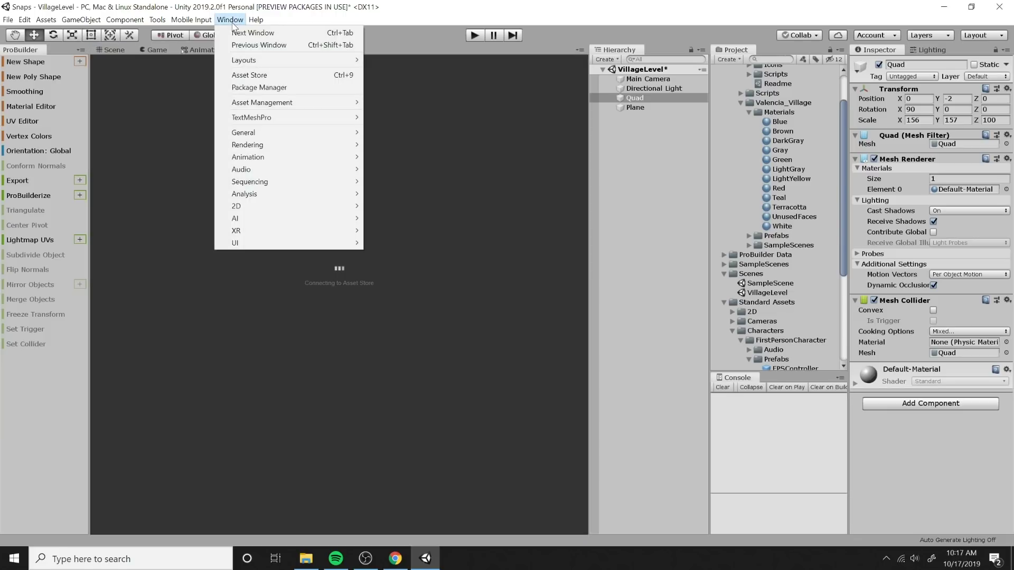
pyautogui.click(252, 75)
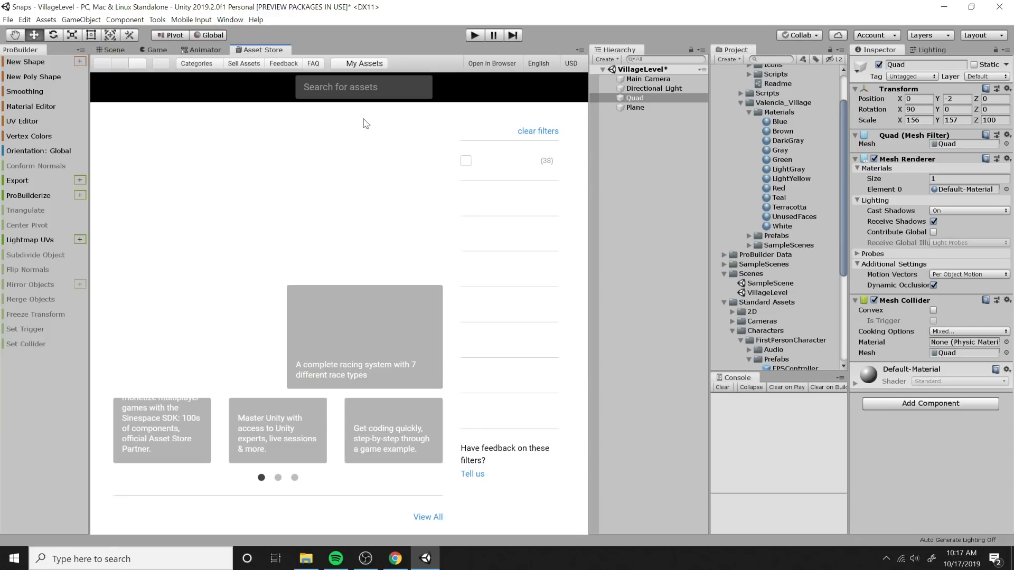
pyautogui.click(327, 88)
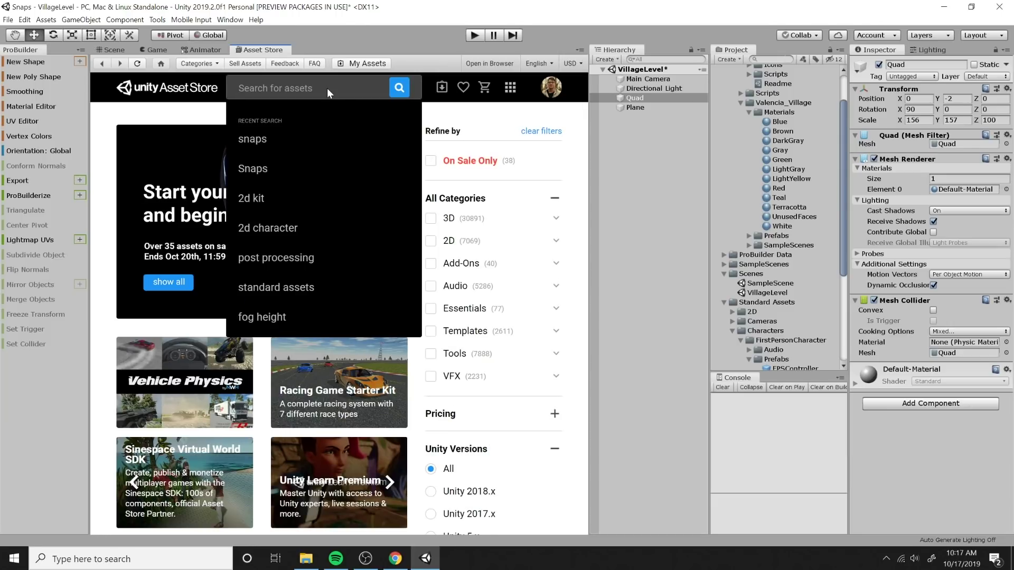
pyautogui.write('snas')
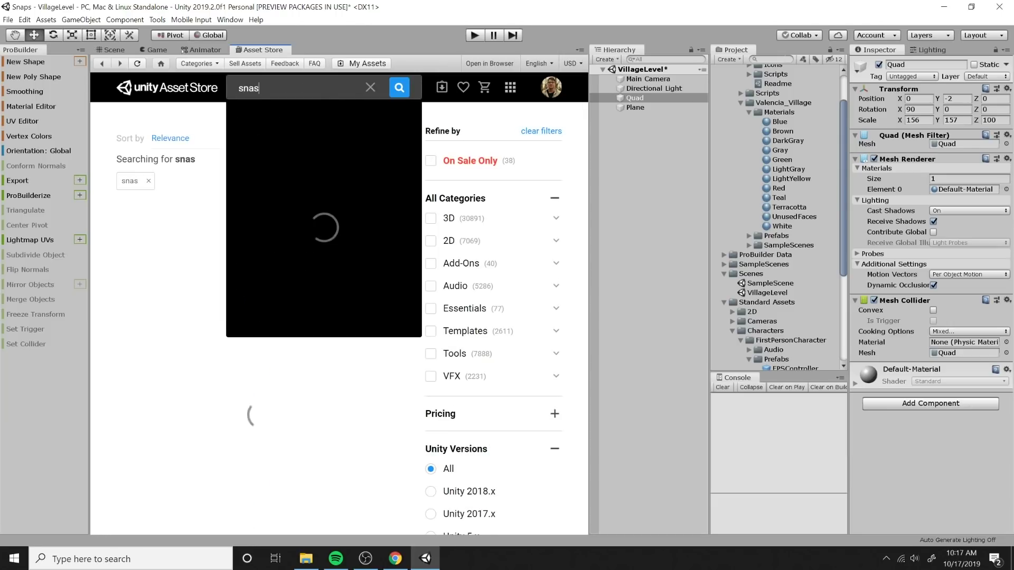
pyautogui.press('BackSpace')
pyautogui.write('ps')
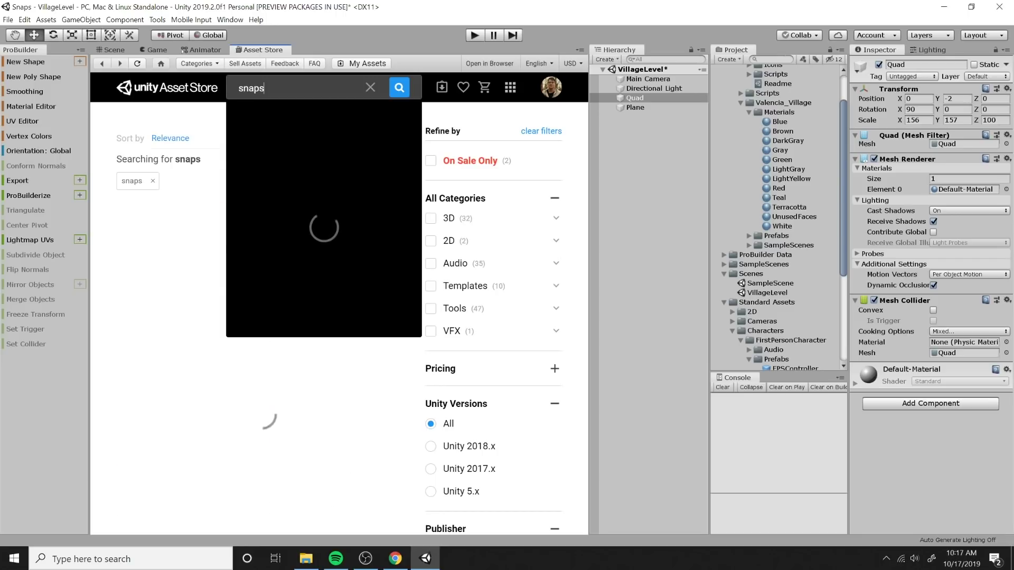
pyautogui.press('Return')
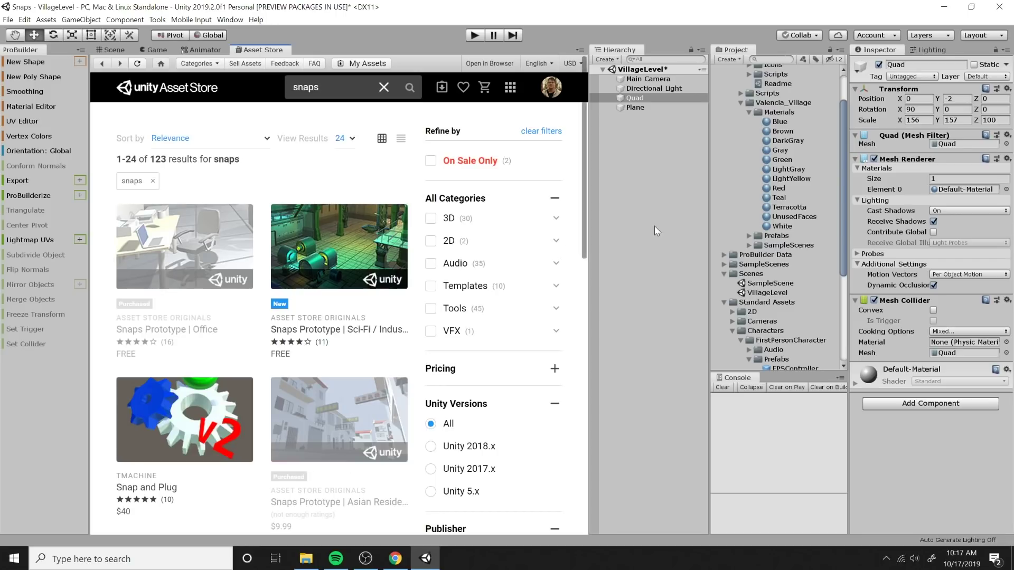
# Browse the Asset Store search results for the available Snaps Prototype asset packs
pyautogui.scroll(-3, 585, 179)
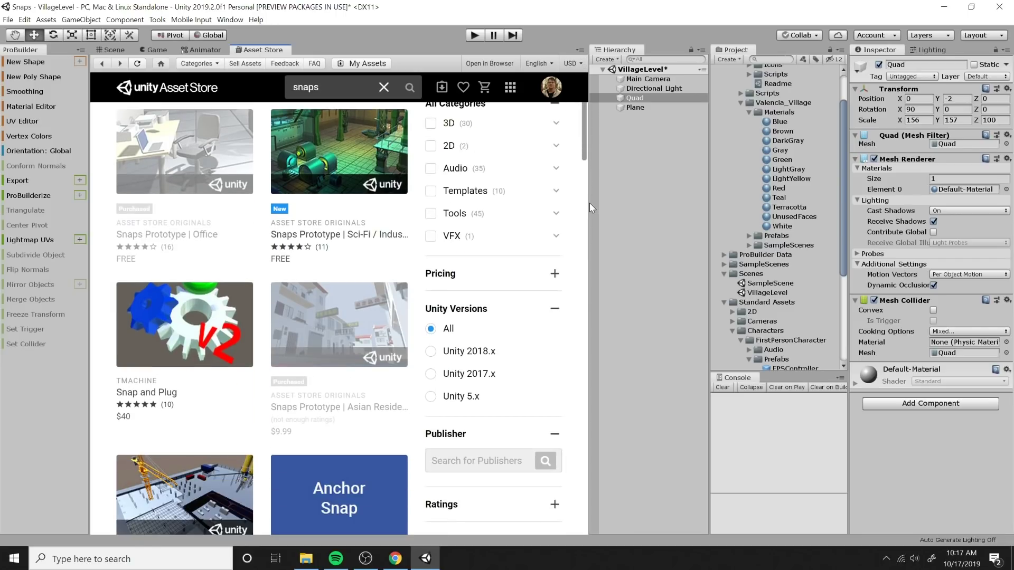
pyautogui.scroll(-10, 578, 256)
pyautogui.scroll(12, 586, 211)
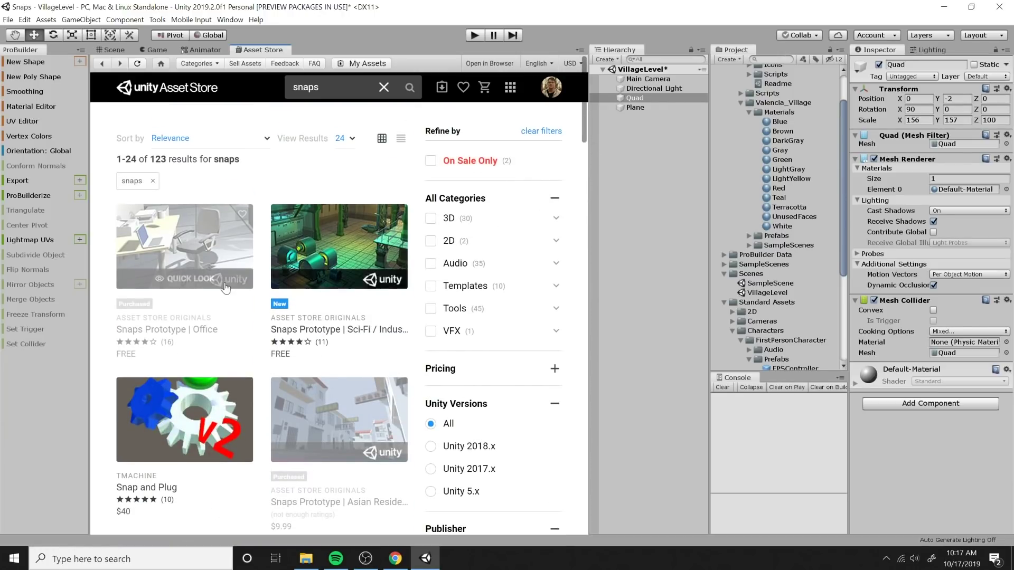
pyautogui.moveTo(382, 281)
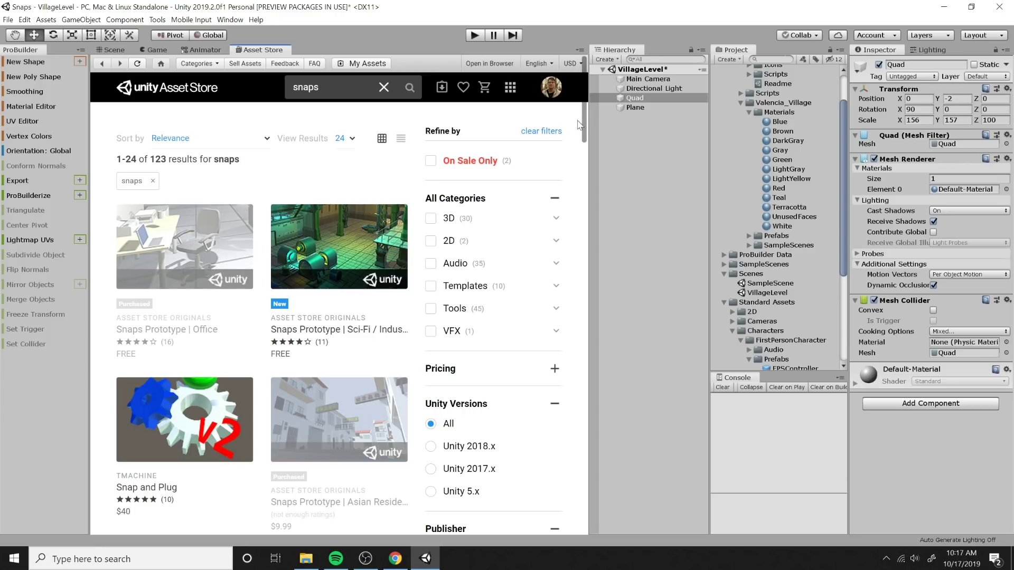
pyautogui.scroll(-2, 584, 127)
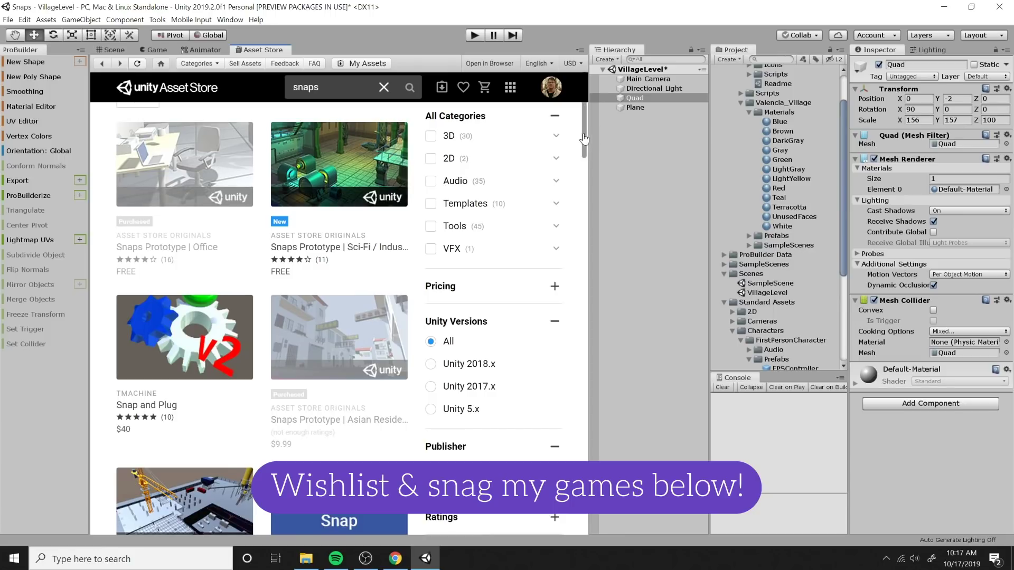
pyautogui.moveTo(587, 139); pyautogui.dragTo(581, 195)
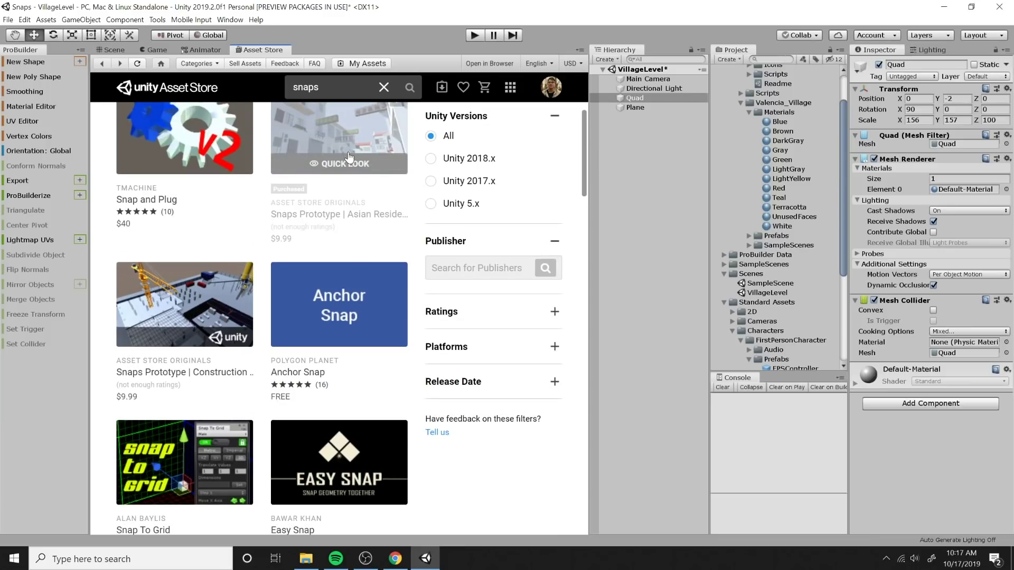
# Find the Snaps Prototype | European Village pack in the search results and open its store page
pyautogui.moveTo(583, 161); pyautogui.dragTo(593, 268)
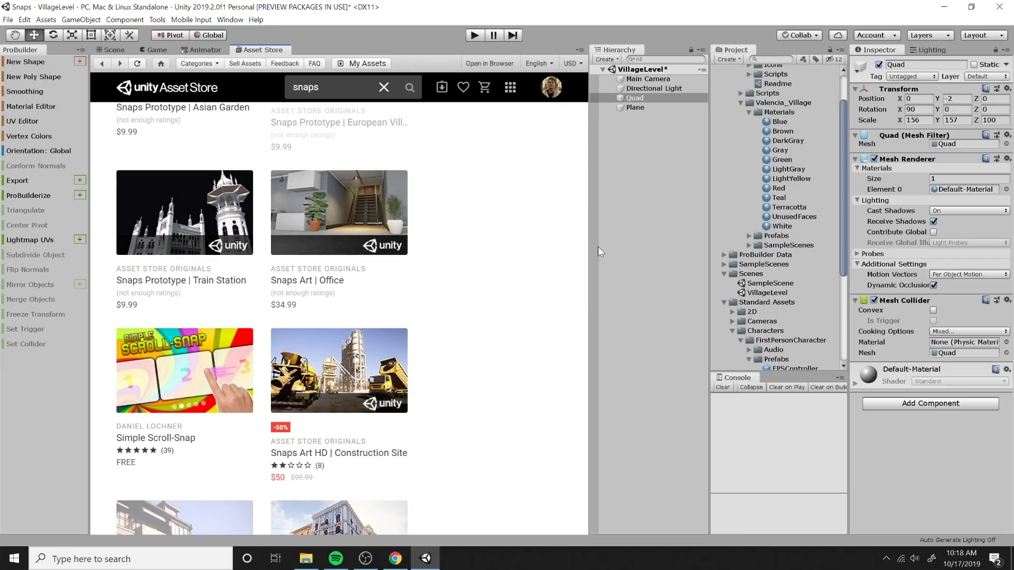
pyautogui.moveTo(584, 252); pyautogui.dragTo(584, 279)
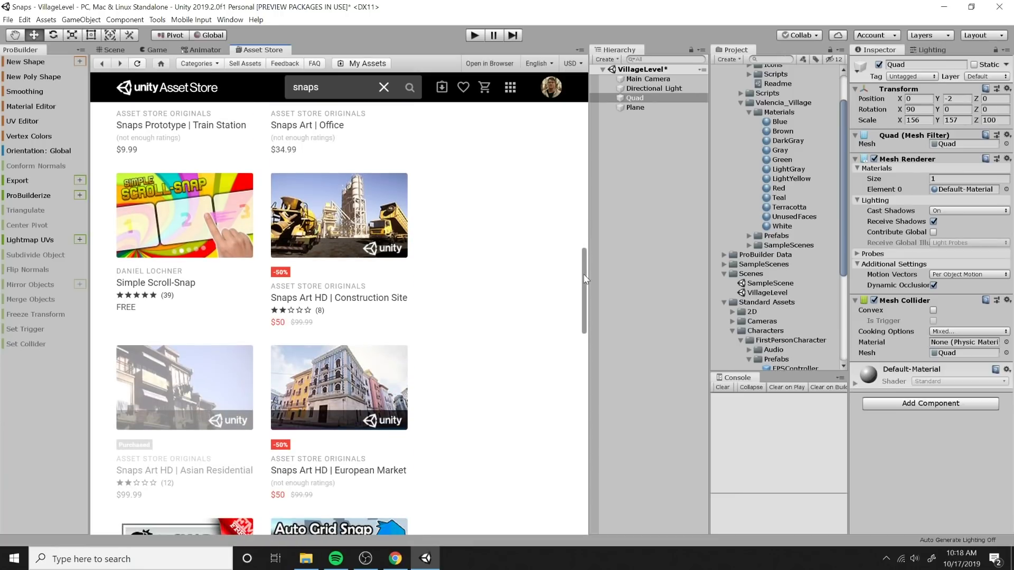
pyautogui.scroll(7, 522, 331)
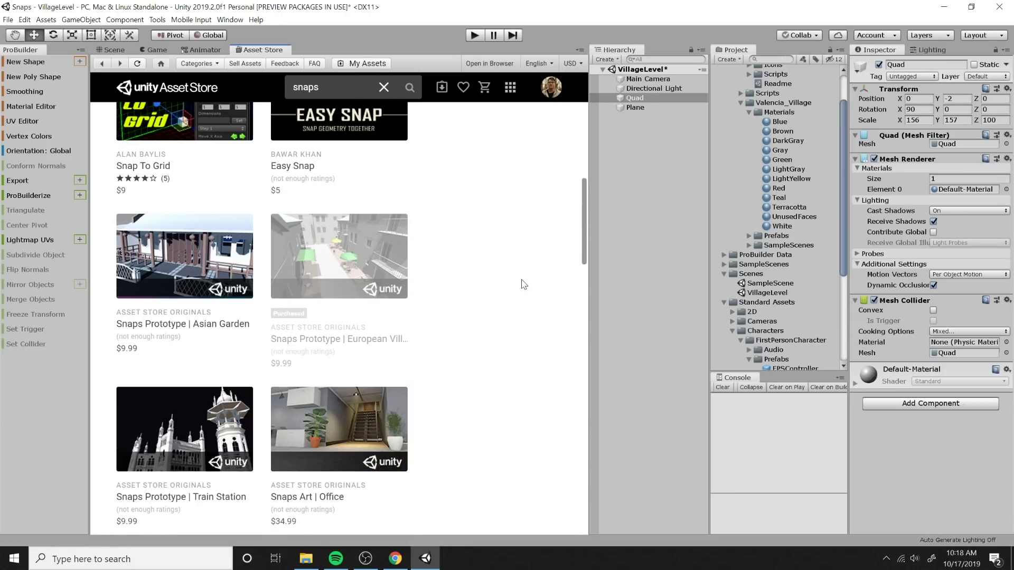
pyautogui.click(348, 250)
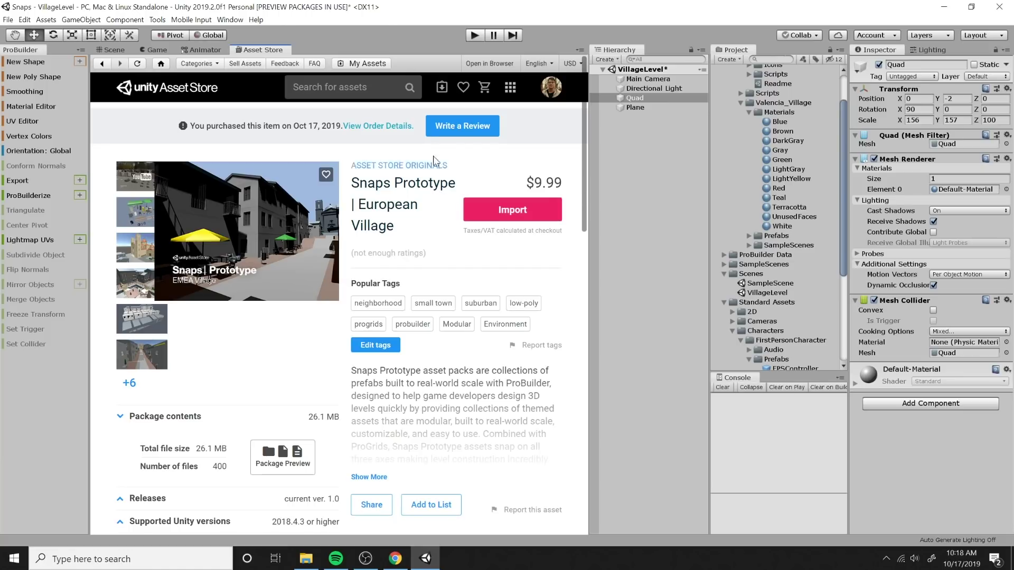
# Return to the Scene view and expand the Valencia_Village folder under _SNAPS_PrototypingAssets, with its About and Materials folders collapsed
pyautogui.click(113, 50)
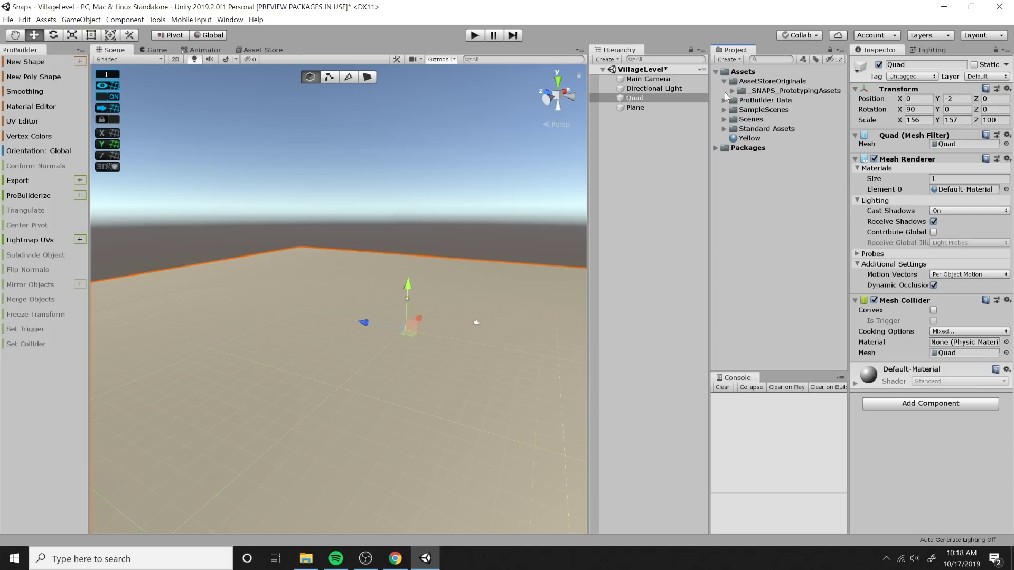
pyautogui.click(760, 91)
pyautogui.click(732, 92)
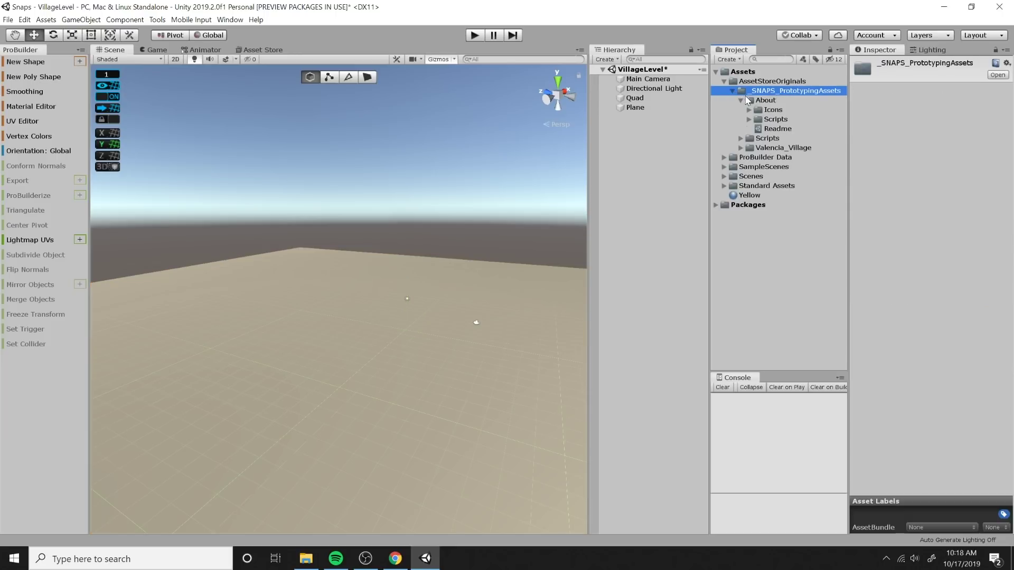
pyautogui.click(741, 147)
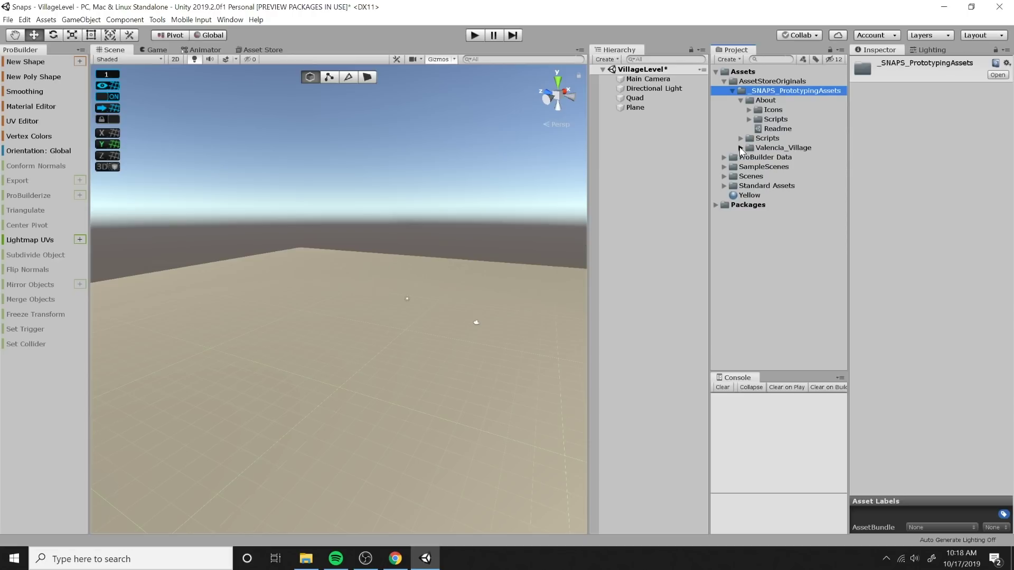
pyautogui.click(740, 100)
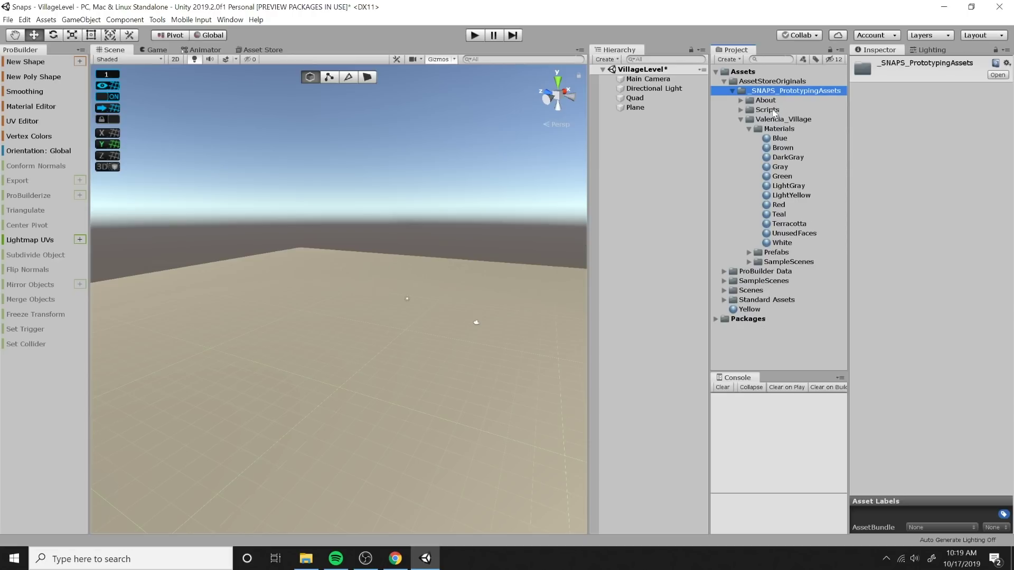
pyautogui.click(749, 128)
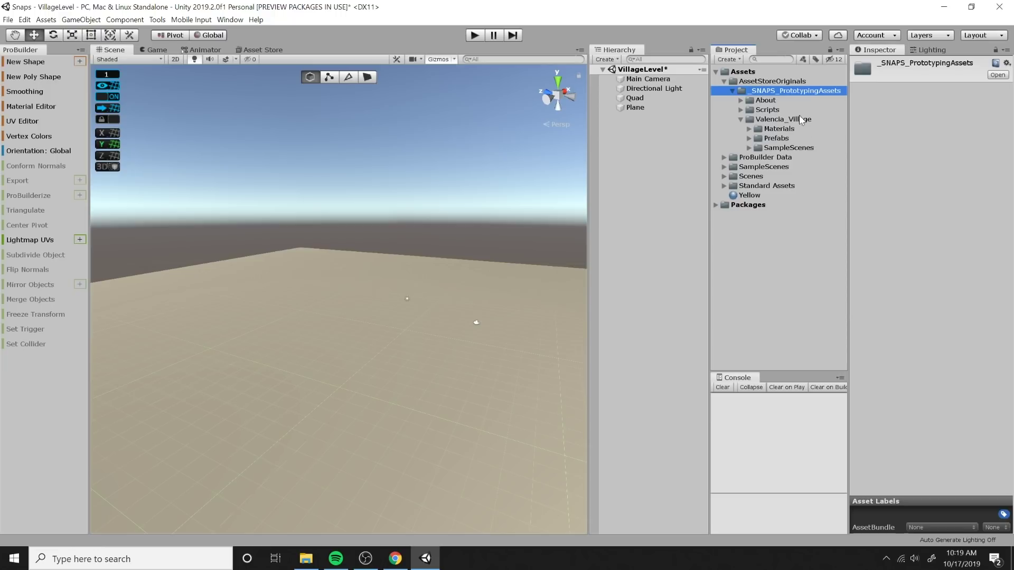
# Browse the SNAPS_NoHD buildings and the Structures building parts in the Valencia_Village Prefabs folder
pyautogui.click(748, 139)
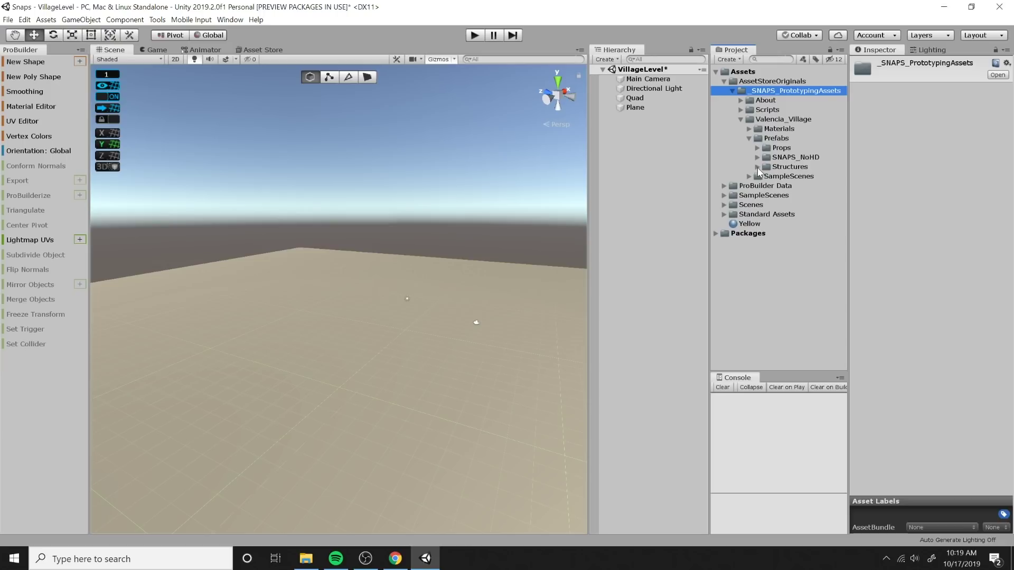
pyautogui.click(757, 157)
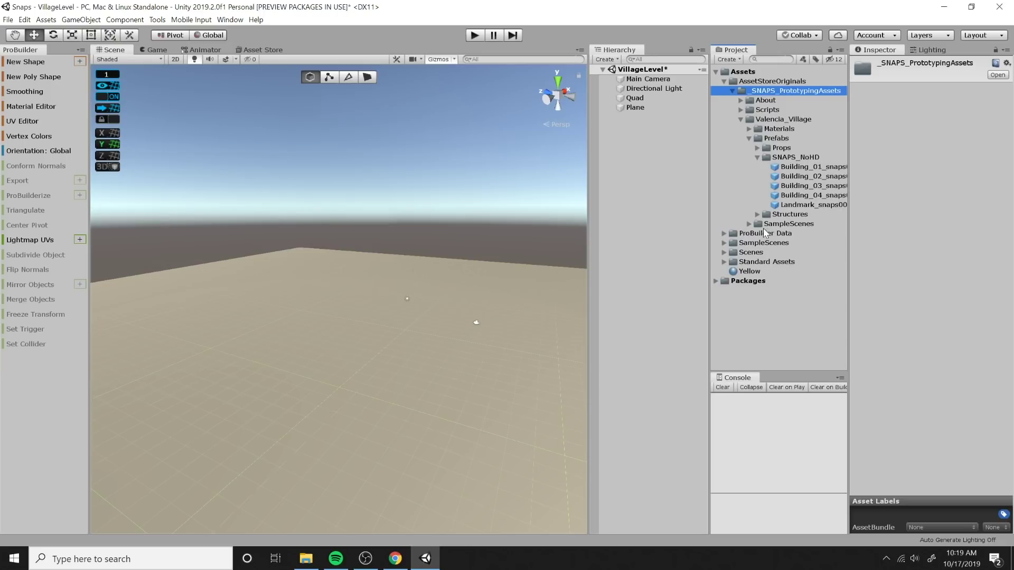
pyautogui.click(757, 215)
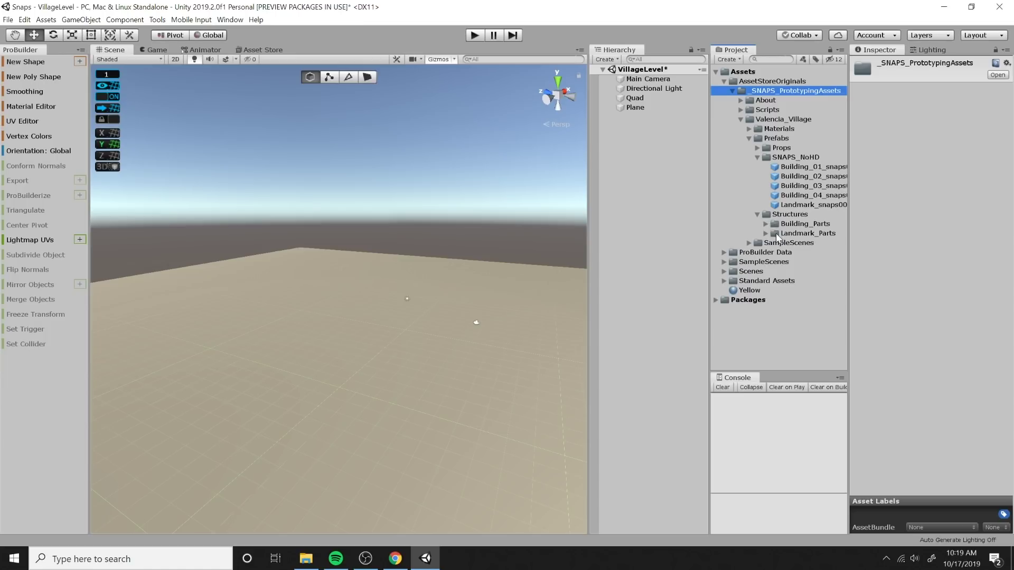
pyautogui.click(765, 224)
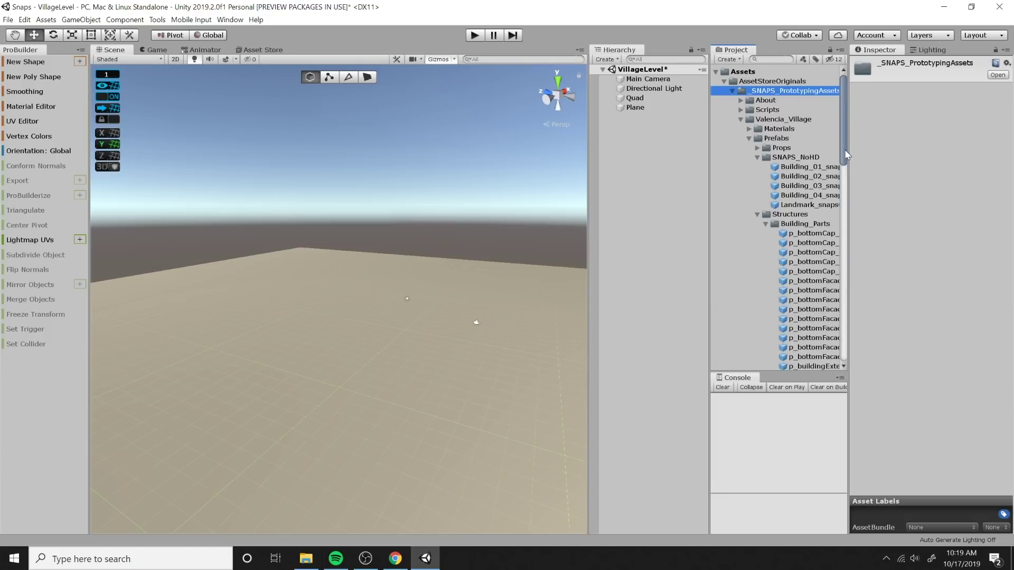
pyautogui.moveTo(845, 150)
pyautogui.mouseDown()
pyautogui.moveTo(841, 344)
pyautogui.moveTo(840, 150)
pyautogui.mouseUp()
pyautogui.click(757, 215)
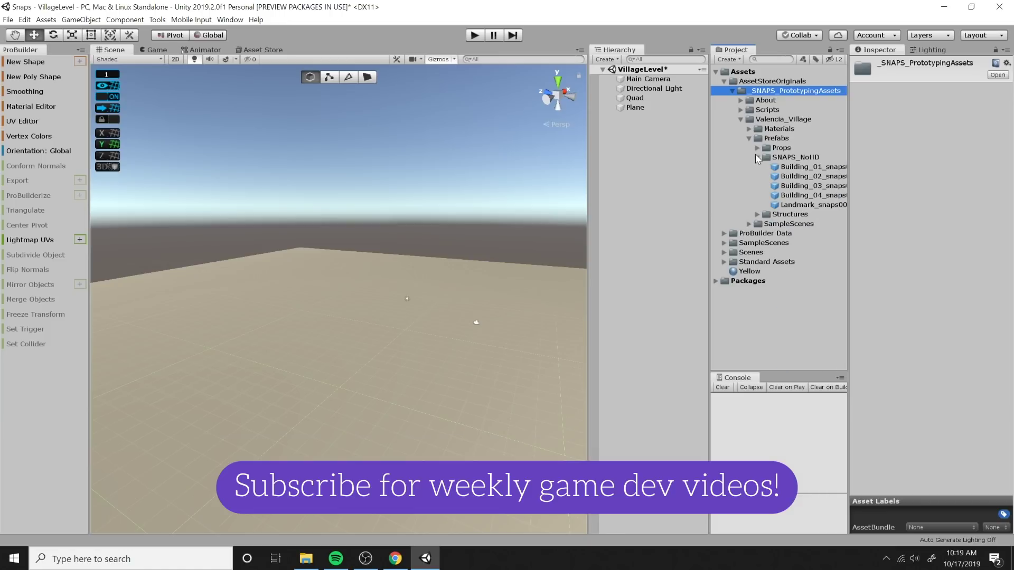
pyautogui.click(757, 157)
# Open the ValenciaVillage_PrefabLayout sample scene, saving the changes made to VillageLevel
pyautogui.click(748, 176)
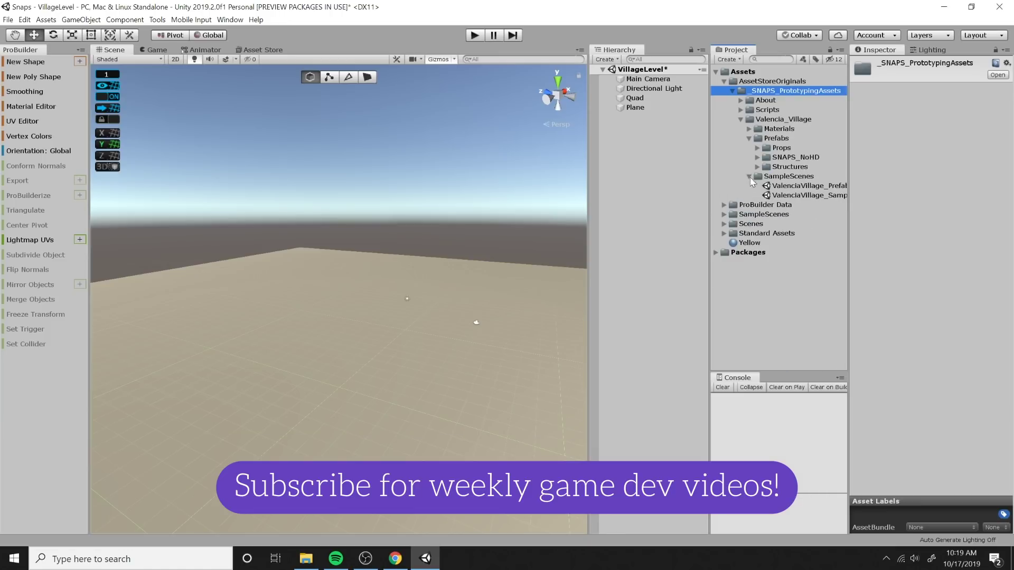
pyautogui.doubleClick(801, 189)
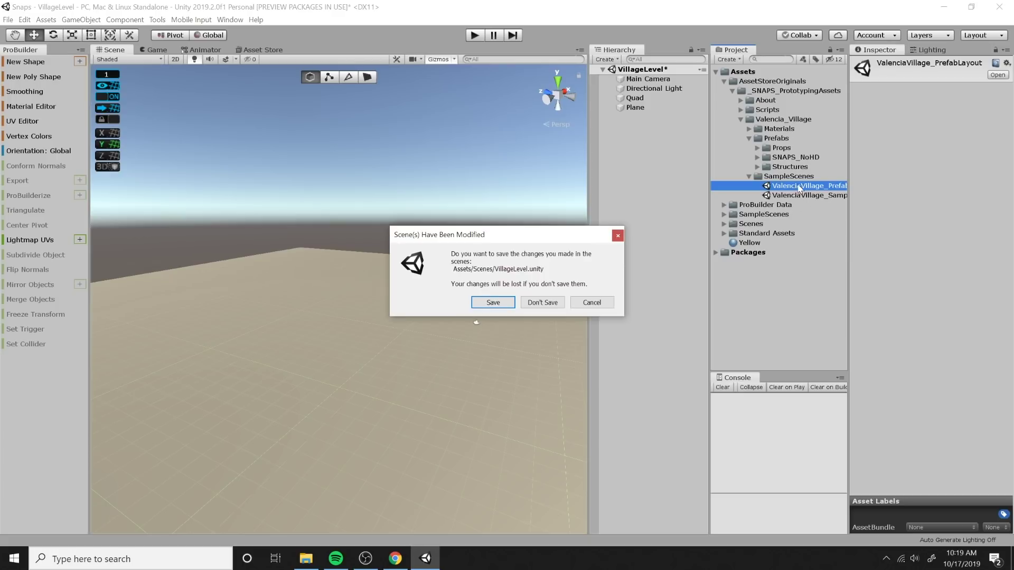
pyautogui.click(495, 303)
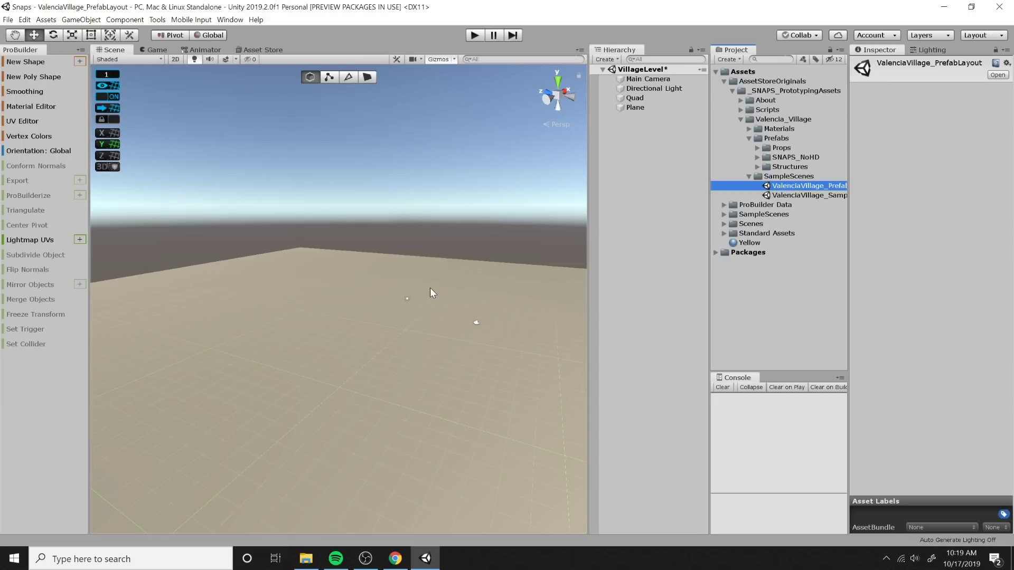
# Examine the buildings, doors, windows, signs and props laid out in the ValenciaVillage_PrefabLayout scene
pyautogui.moveTo(390, 286); pyautogui.dragTo(701, 254, button='right')
pyautogui.scroll(5, 474, 248)
pyautogui.scroll(-8, 364, 294)
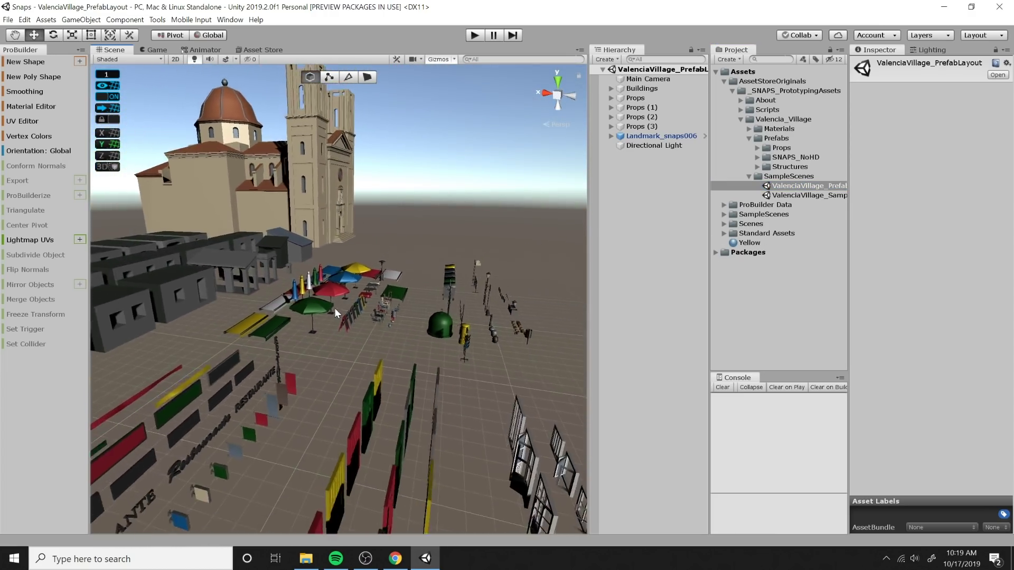
pyautogui.moveTo(335, 309); pyautogui.dragTo(454, 257, button='middle')
pyautogui.moveTo(454, 257); pyautogui.dragTo(154, 334, button='right')
pyautogui.press('Right')
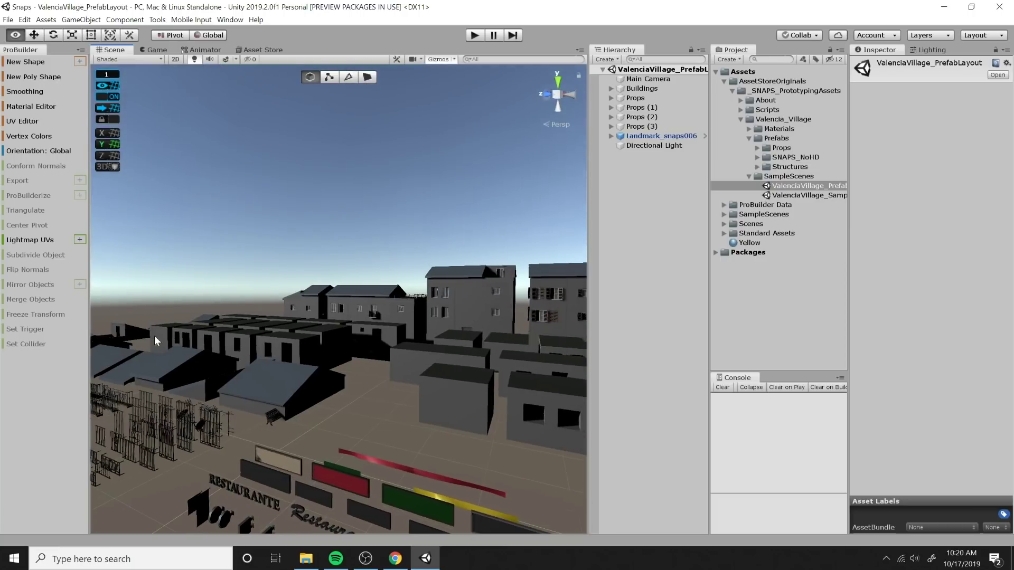
pyautogui.press('Left')
pyautogui.moveTo(287, 347); pyautogui.dragTo(139, 322, button='right')
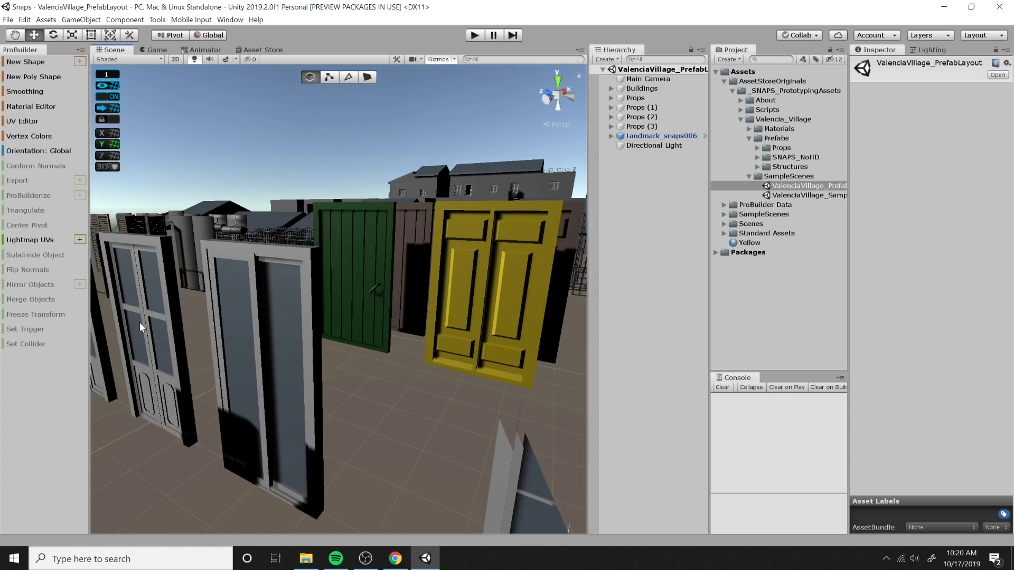
pyautogui.scroll(-5, 321, 324)
pyautogui.scroll(4, 321, 325)
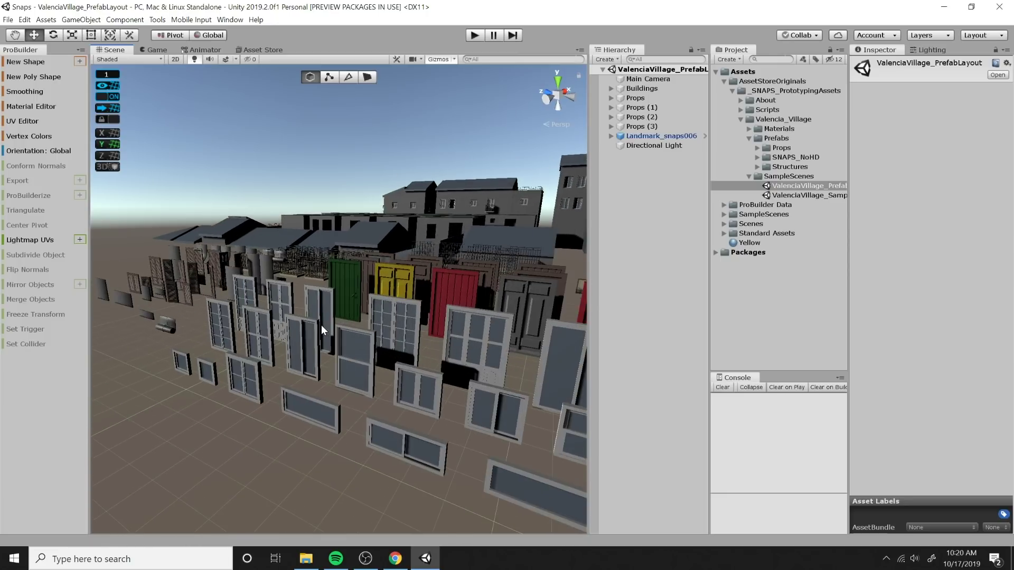
pyautogui.scroll(4, 321, 325)
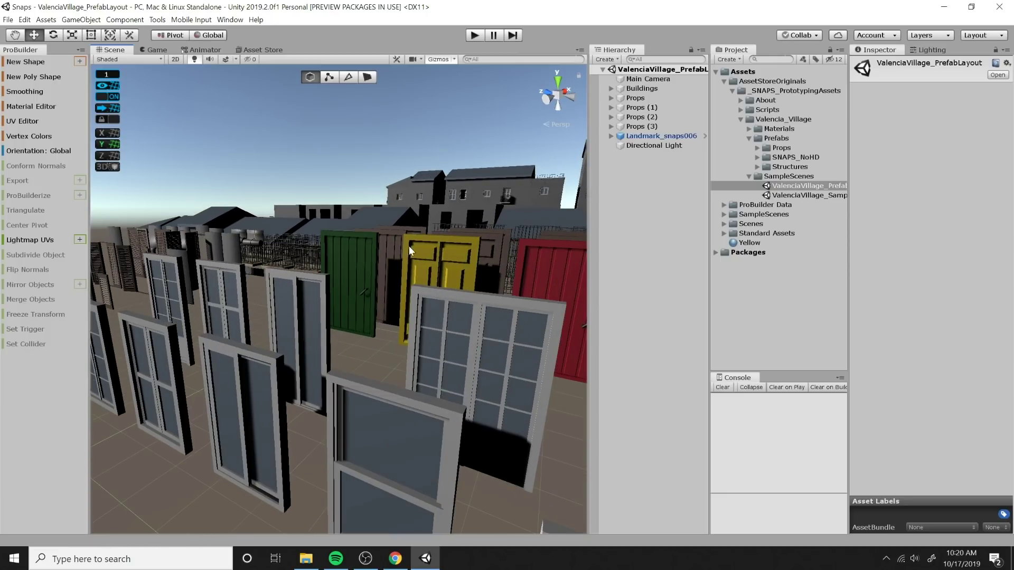
pyautogui.moveTo(304, 308); pyautogui.dragTo(460, 357, button='right')
pyautogui.press('e')
pyautogui.moveTo(293, 306); pyautogui.dragTo(350, 283, button='right')
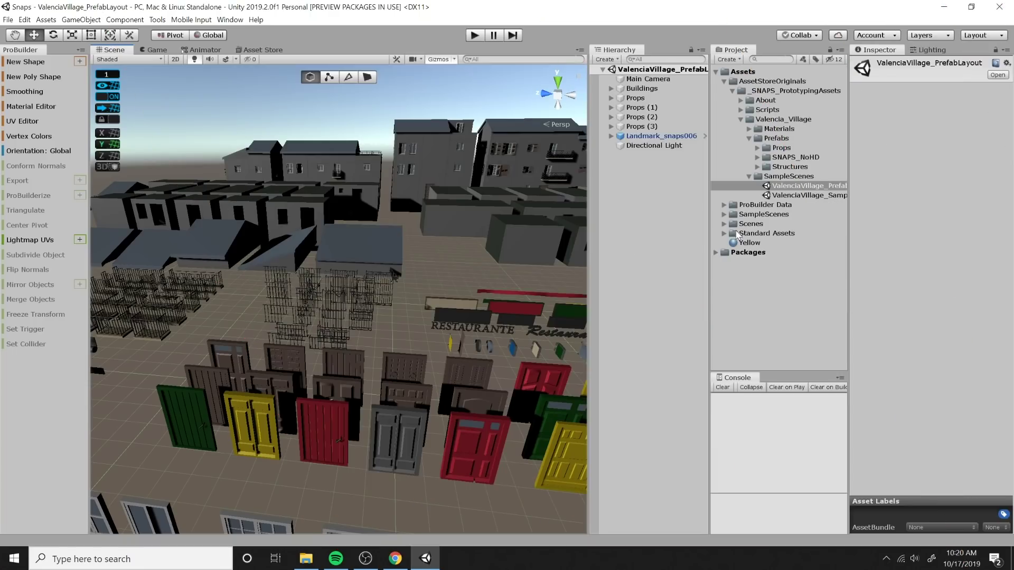
# Reopen the VillageLevel scene from the Scenes folder
pyautogui.click(724, 223)
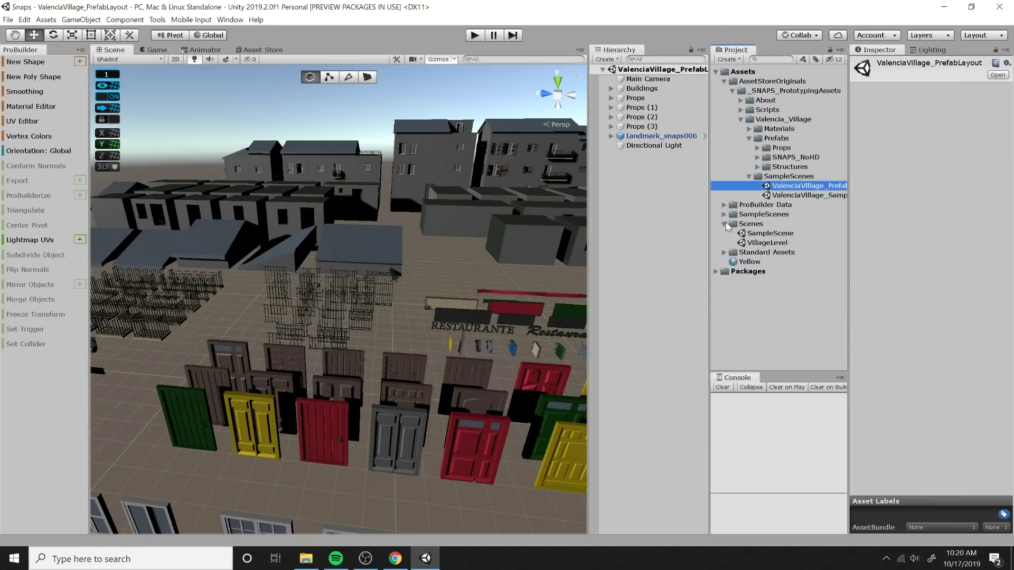
pyautogui.doubleClick(766, 243)
pyautogui.moveTo(451, 274); pyautogui.dragTo(439, 312, button='right')
pyautogui.scroll(-5, 439, 312)
pyautogui.scroll(-7, 439, 311)
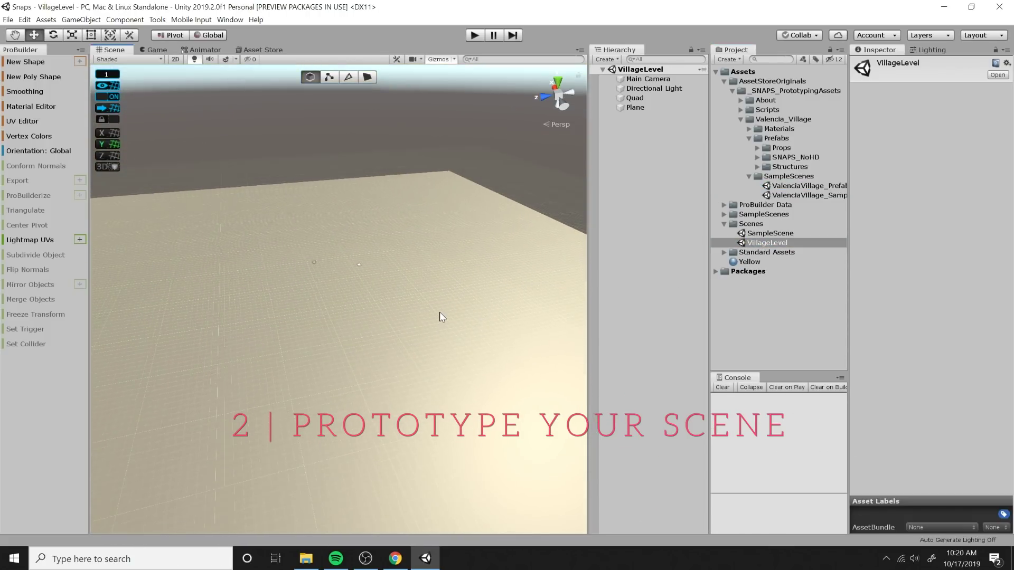
# Place two Building_03 prefabs from SNAPS_NoHD side by side on the ground at Y -2
pyautogui.click(757, 157)
pyautogui.moveTo(792, 167); pyautogui.dragTo(415, 429)
pyautogui.keyDown('alt'); pyautogui.moveTo(512, 224); pyautogui.dragTo(337, 289); pyautogui.keyUp('alt')
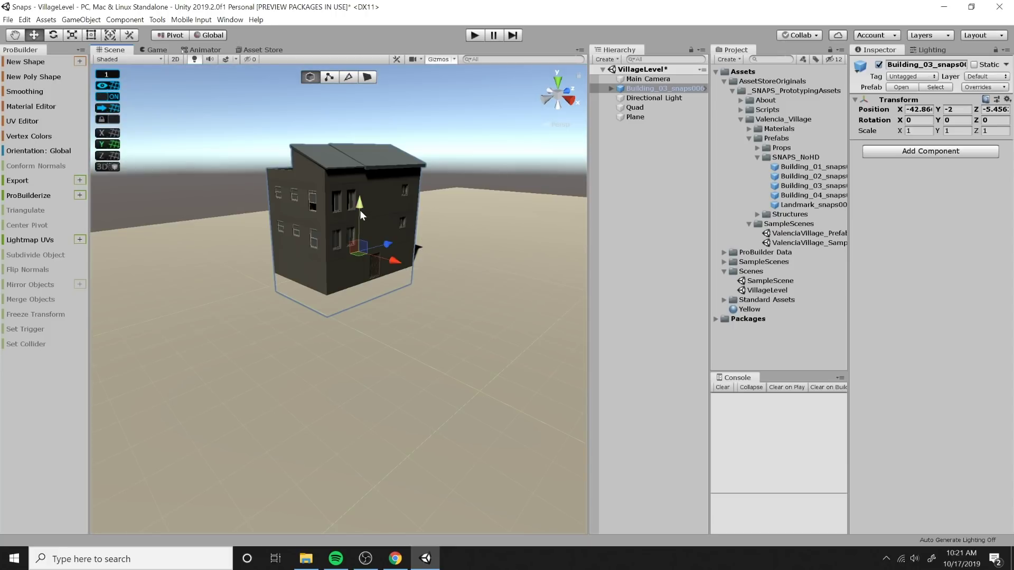
pyautogui.moveTo(363, 215)
pyautogui.mouseDown()
pyautogui.moveTo(357, 174)
pyautogui.moveTo(362, 213)
pyautogui.mouseUp()
pyautogui.moveTo(813, 186); pyautogui.dragTo(219, 287)
pyautogui.moveTo(299, 241)
pyautogui.mouseDown()
pyautogui.moveTo(304, 252)
pyautogui.moveTo(304, 239)
pyautogui.mouseUp()
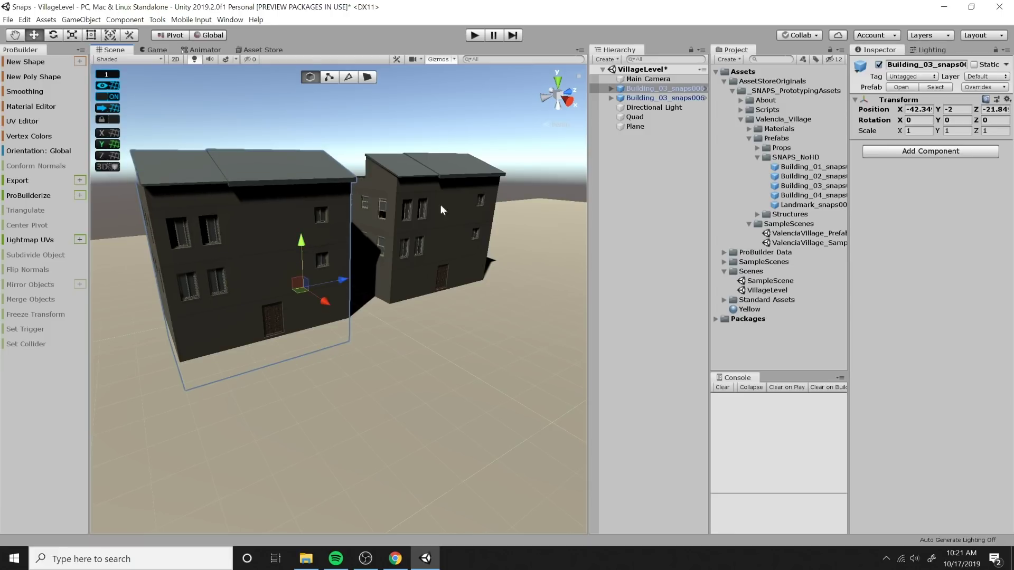
# Add a Building_04 prefab at the end of the row of houses and position it at X -43, Z 13
pyautogui.moveTo(539, 208); pyautogui.dragTo(437, 229, button='middle')
pyautogui.scroll(-5, 438, 229)
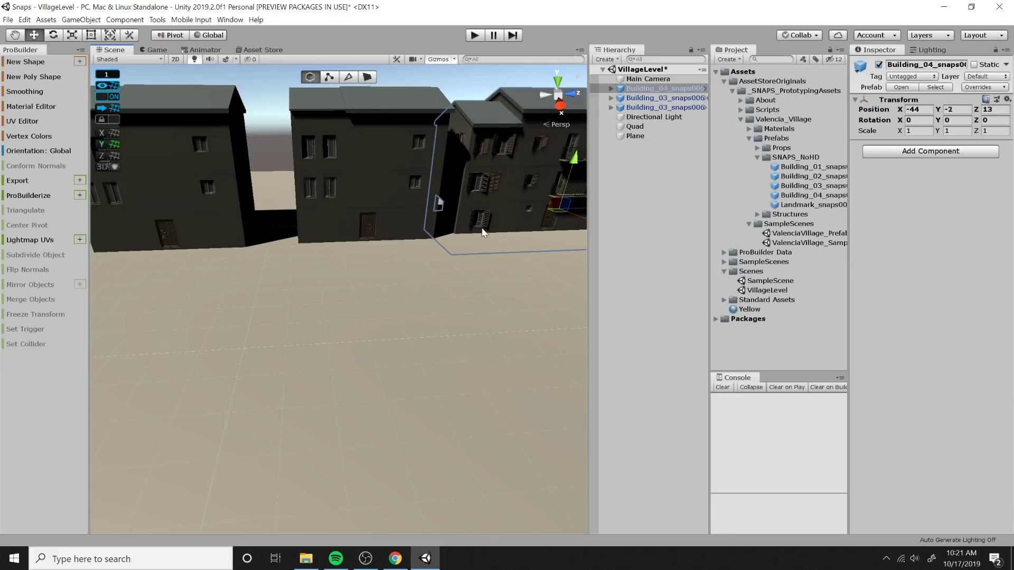
pyautogui.scroll(3, 425, 261)
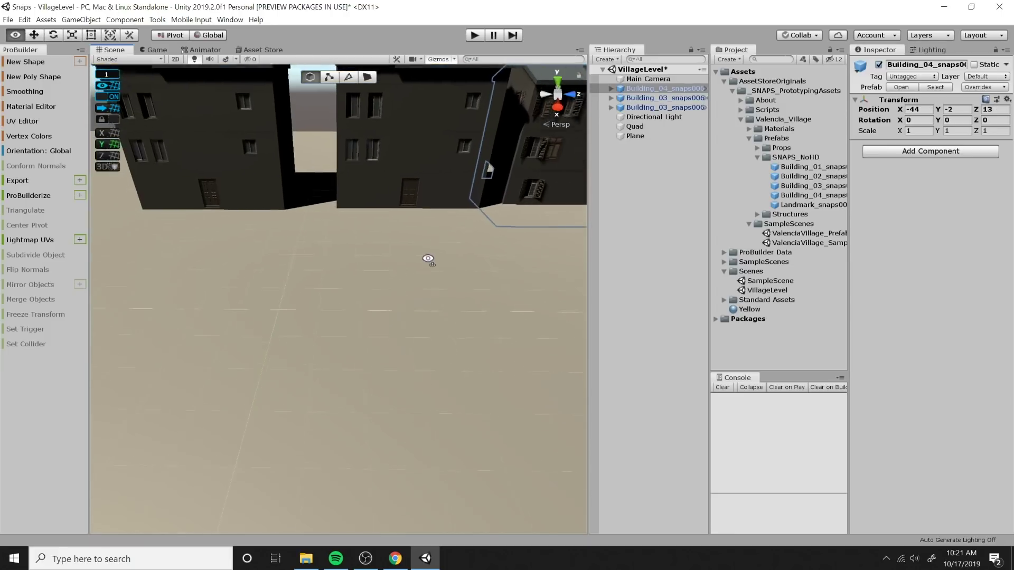
pyautogui.keyDown('alt'); pyautogui.moveTo(395, 281); pyautogui.dragTo(246, 319); pyautogui.keyUp('alt')
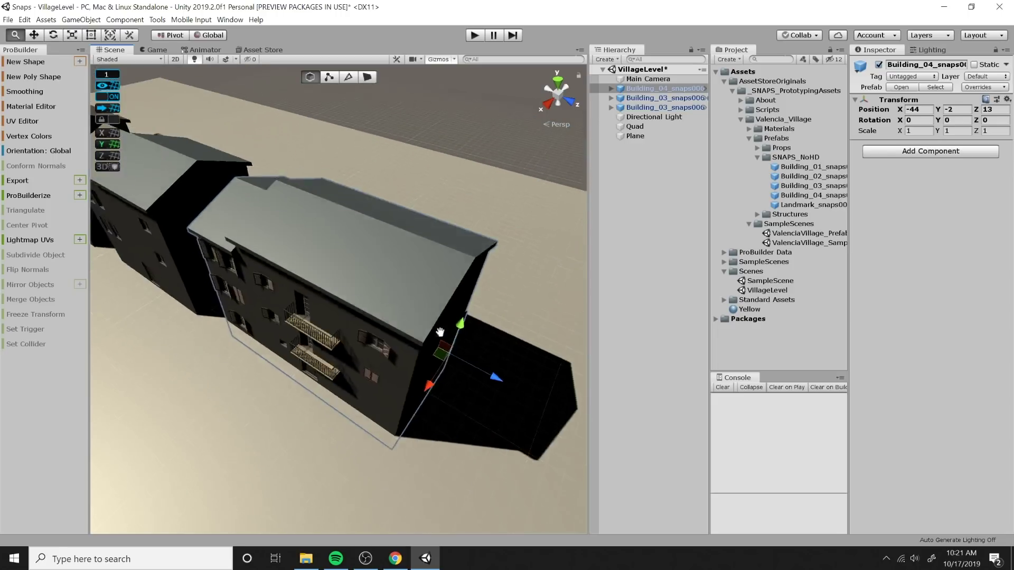
pyautogui.scroll(3, 440, 332)
pyautogui.moveTo(497, 353); pyautogui.dragTo(490, 362)
# Align the Building_03 at the opposite end of the row from Building_04 to X -43
pyautogui.keyDown('alt'); pyautogui.moveTo(246, 355); pyautogui.dragTo(338, 352); pyautogui.keyUp('alt')
pyautogui.moveTo(253, 338); pyautogui.dragTo(346, 370, button='middle')
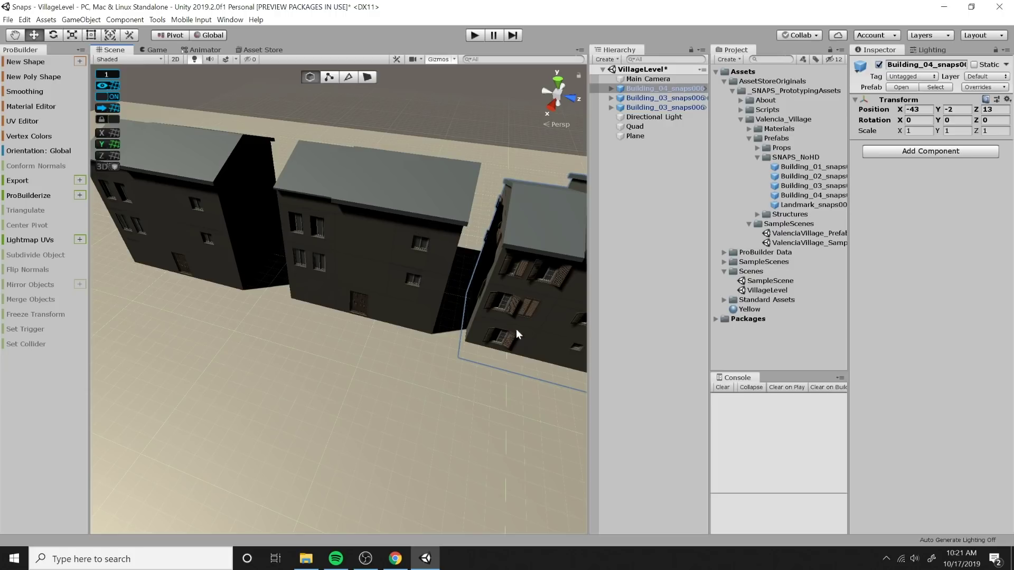
pyautogui.click(230, 273)
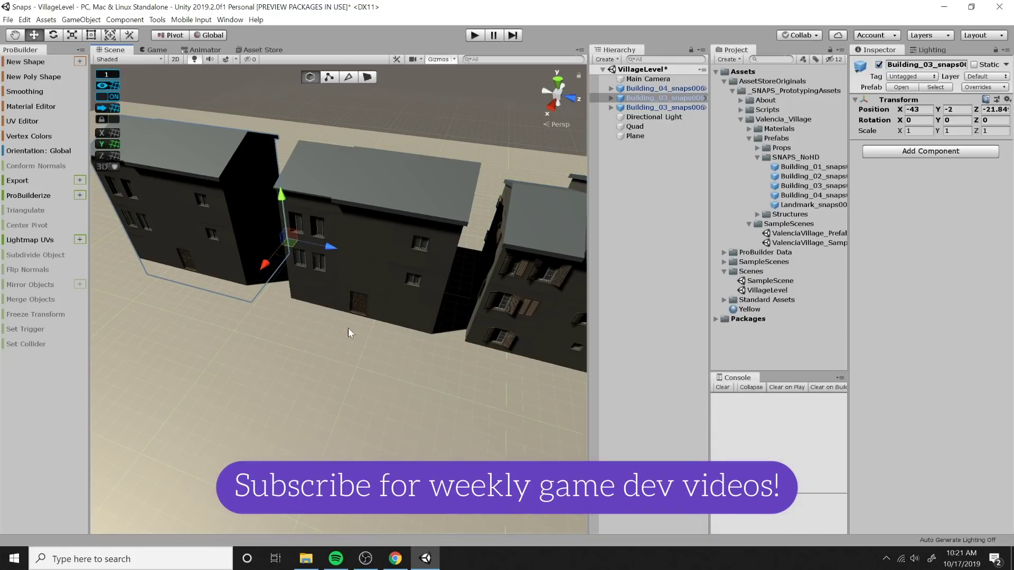
# Snap the same end Building_03 along the Z axis to Z -21, towards the middle house
pyautogui.moveTo(350, 332); pyautogui.dragTo(387, 343, button='right')
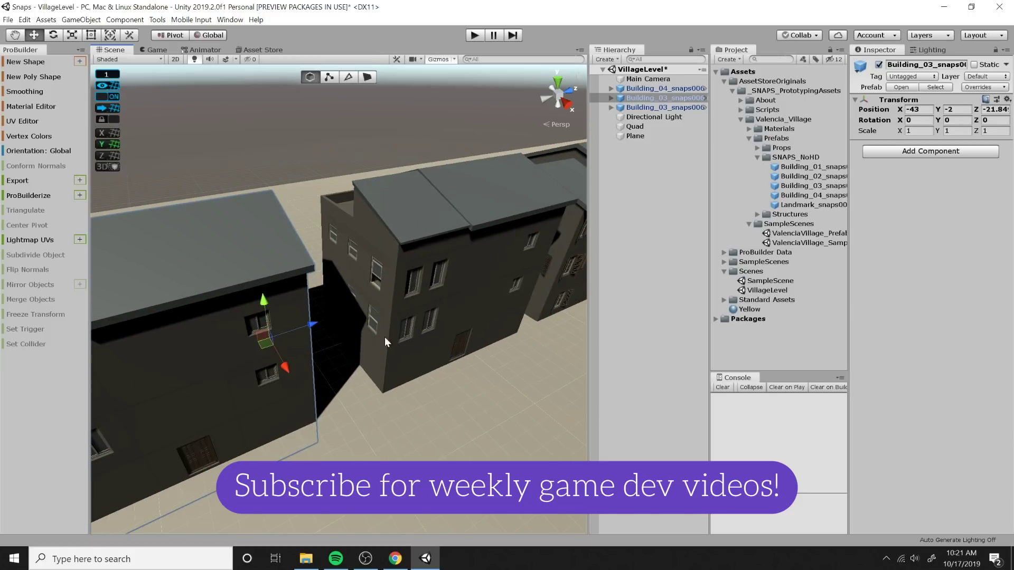
pyautogui.click(248, 383)
pyautogui.click(197, 421)
pyautogui.keyDown('alt'); pyautogui.moveTo(349, 355); pyautogui.dragTo(253, 348); pyautogui.keyUp('alt')
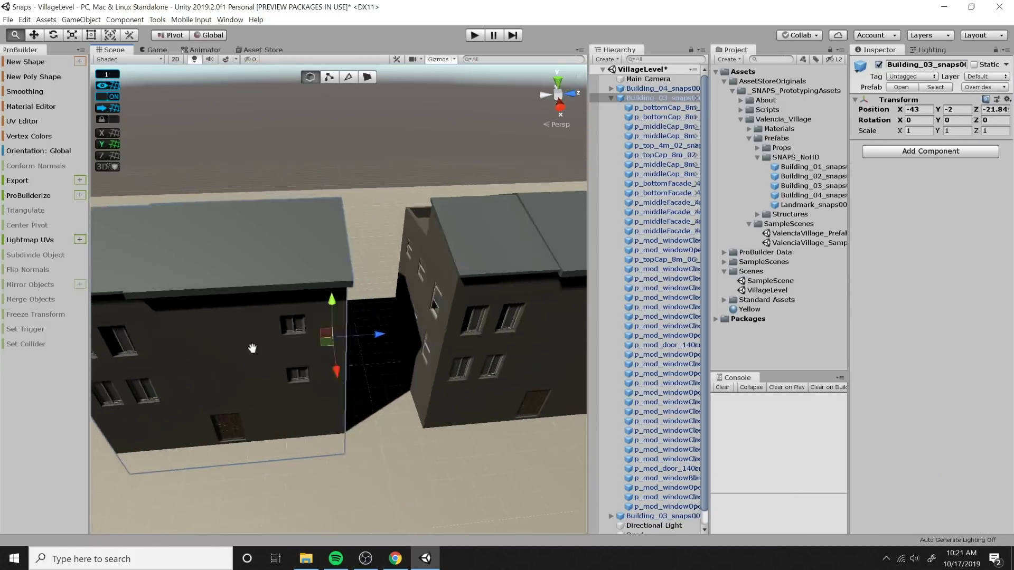
pyautogui.moveTo(337, 349); pyautogui.dragTo(246, 349, button='middle')
pyautogui.keyDown('alt'); pyautogui.moveTo(246, 349); pyautogui.dragTo(245, 327, button='right'); pyautogui.keyUp('alt')
pyautogui.moveTo(286, 334); pyautogui.dragTo(298, 333)
pyautogui.moveTo(333, 388); pyautogui.dragTo(438, 381, button='right')
pyautogui.scroll(-5, 441, 386)
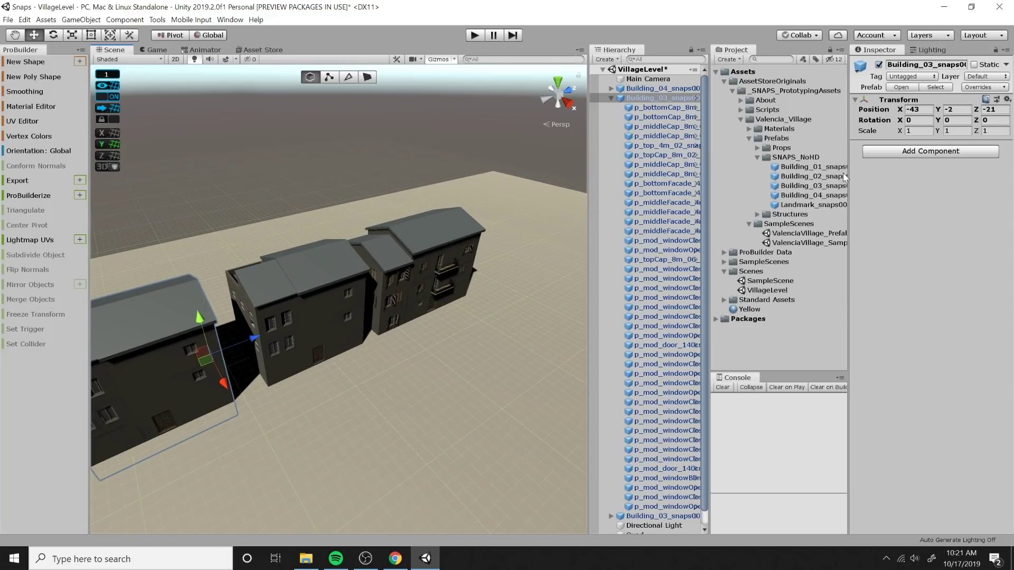
# Shift the end Building_03 to Z -19 and place the Landmark_snaps006 prefab beyond Building_04 at the opposite end of the row
pyautogui.moveTo(432, 331); pyautogui.dragTo(479, 354, button='right')
pyautogui.moveTo(478, 354); pyautogui.dragTo(529, 311, button='middle')
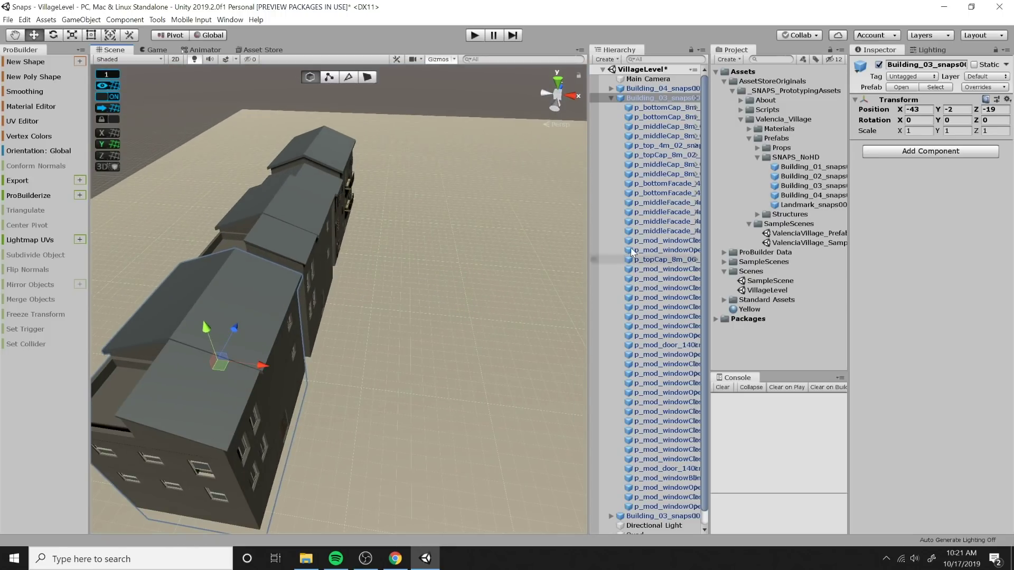
pyautogui.moveTo(823, 204); pyautogui.dragTo(454, 162)
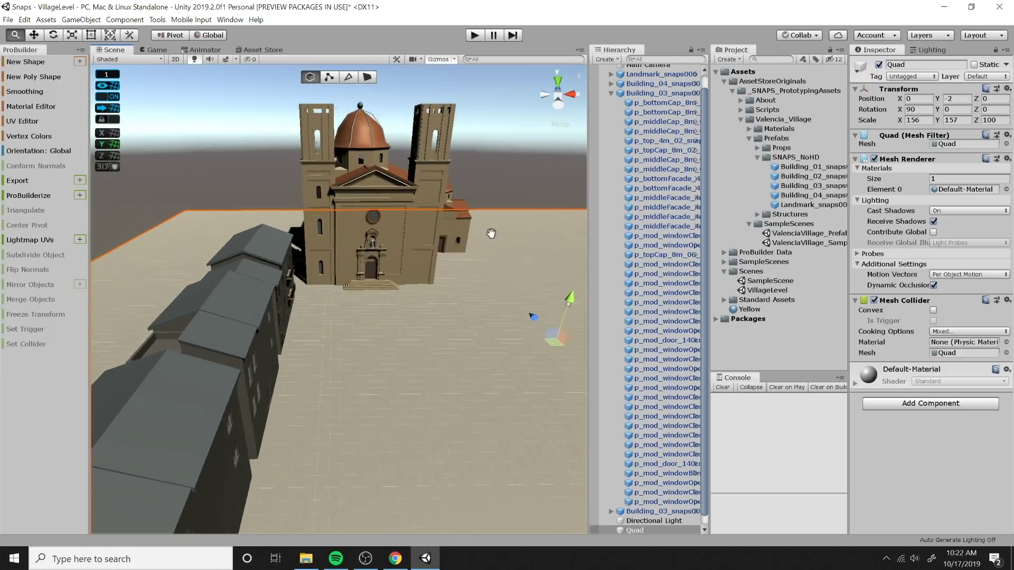
pyautogui.scroll(5, 344, 269)
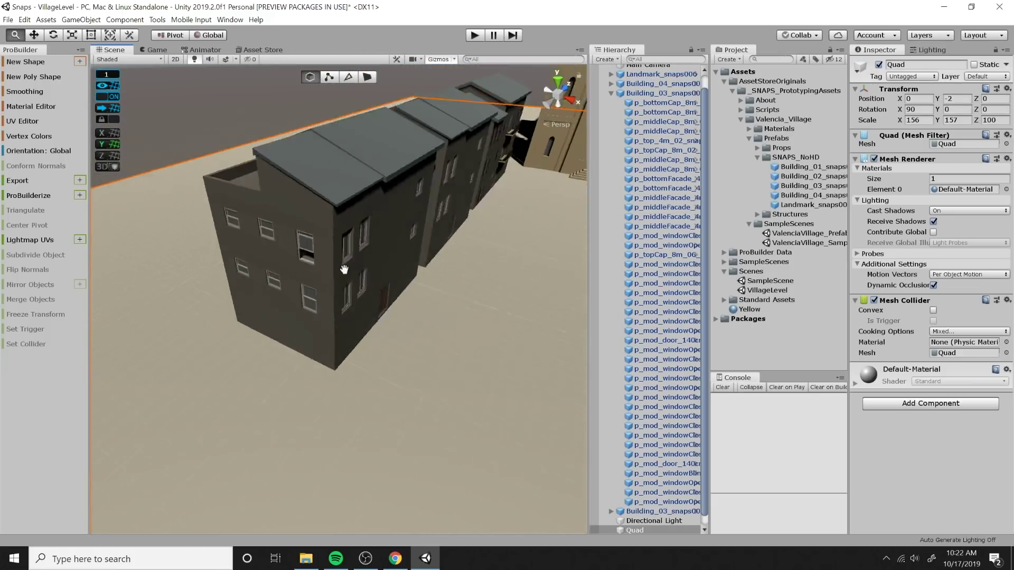
pyautogui.moveTo(344, 269); pyautogui.dragTo(317, 280, button='middle')
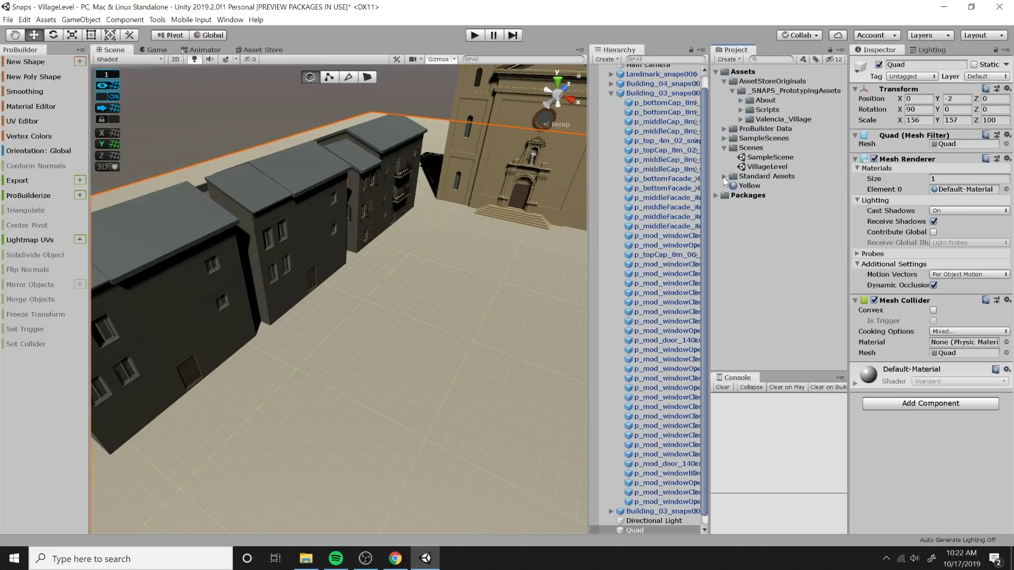
# Place the FPSController prefab from Standard Assets' FirstPersonCharacter on the ground in front of the landmark's entrance steps
pyautogui.click(724, 176)
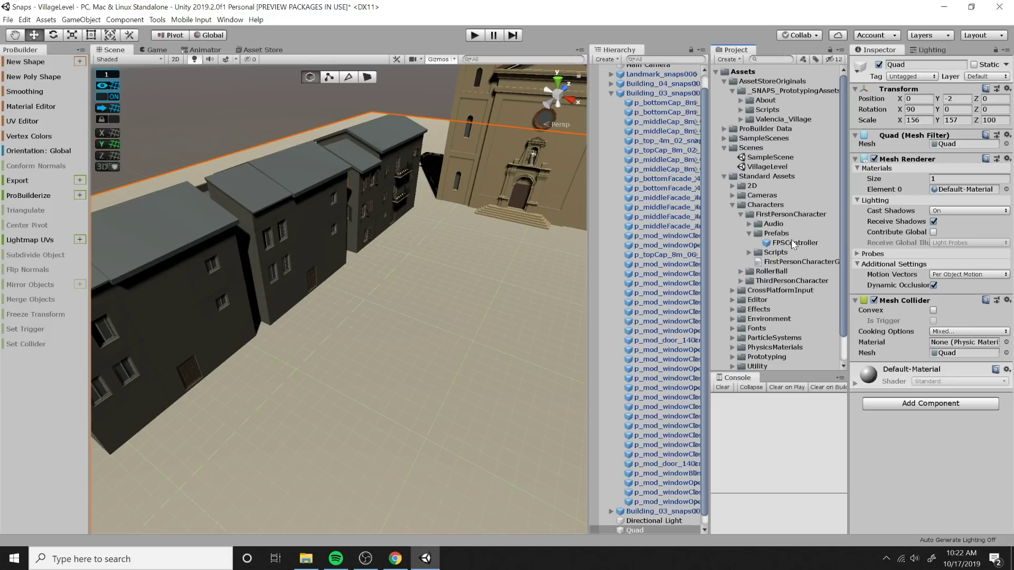
pyautogui.moveTo(791, 239); pyautogui.dragTo(451, 277)
pyautogui.moveTo(480, 234); pyautogui.dragTo(483, 235)
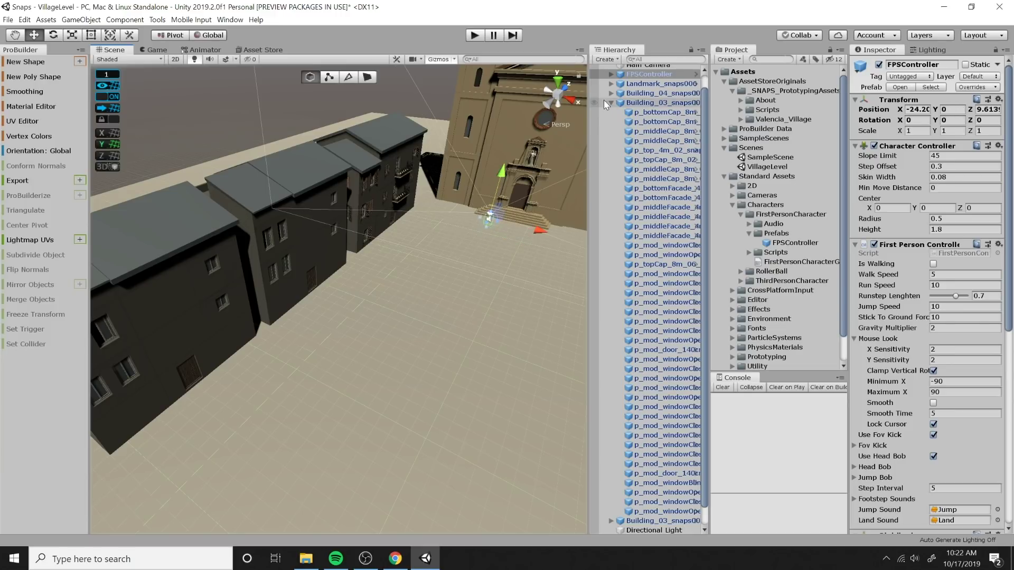
# Collapse the expanded Building_03 object in the scene's object list and delete the Main Camera
pyautogui.click(611, 102)
pyautogui.click(667, 81)
pyautogui.rightClick(663, 82)
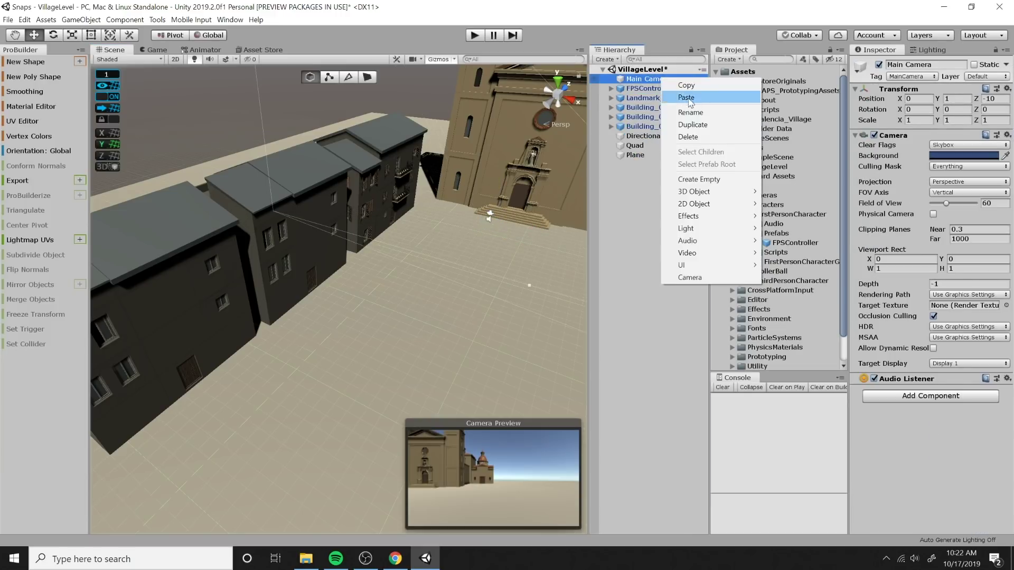
pyautogui.click(695, 139)
# Play-test VillageLevel in first person, walking along the row of houses and back to the landmark, and end the play session
pyautogui.doubleClick(646, 79)
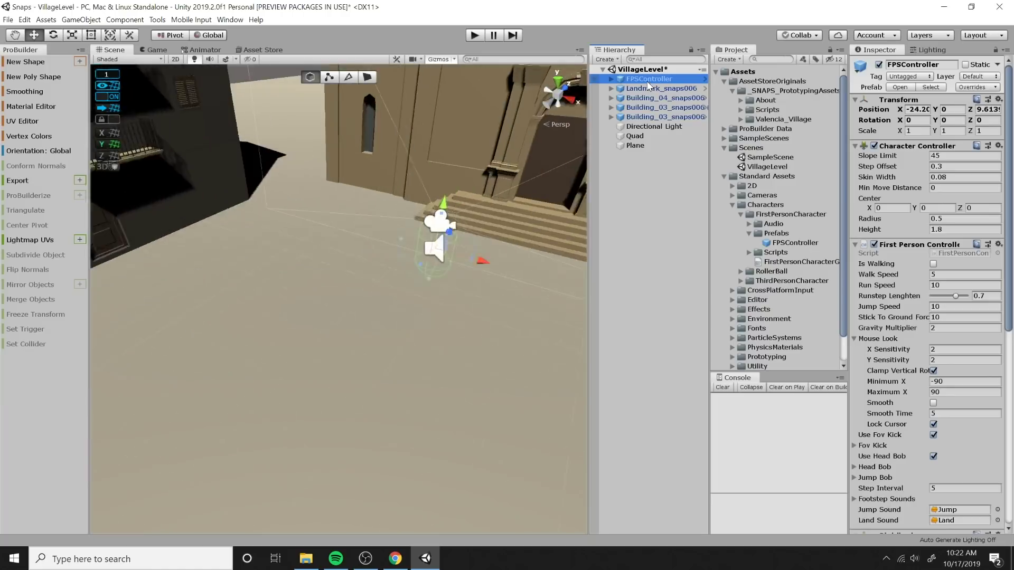
pyautogui.keyDown('alt'); pyautogui.moveTo(401, 317); pyautogui.dragTo(387, 289); pyautogui.keyUp('alt')
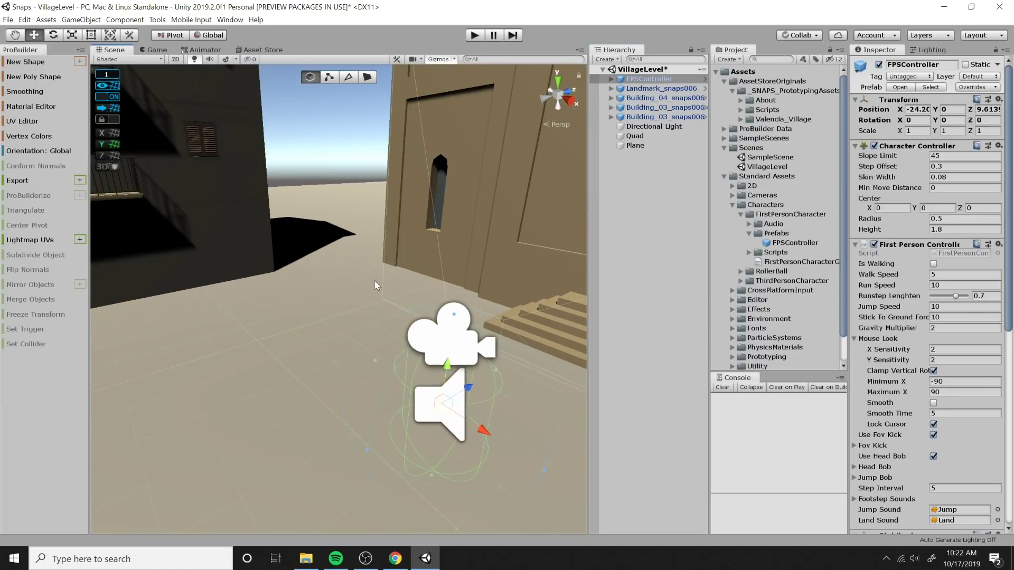
pyautogui.click(474, 36)
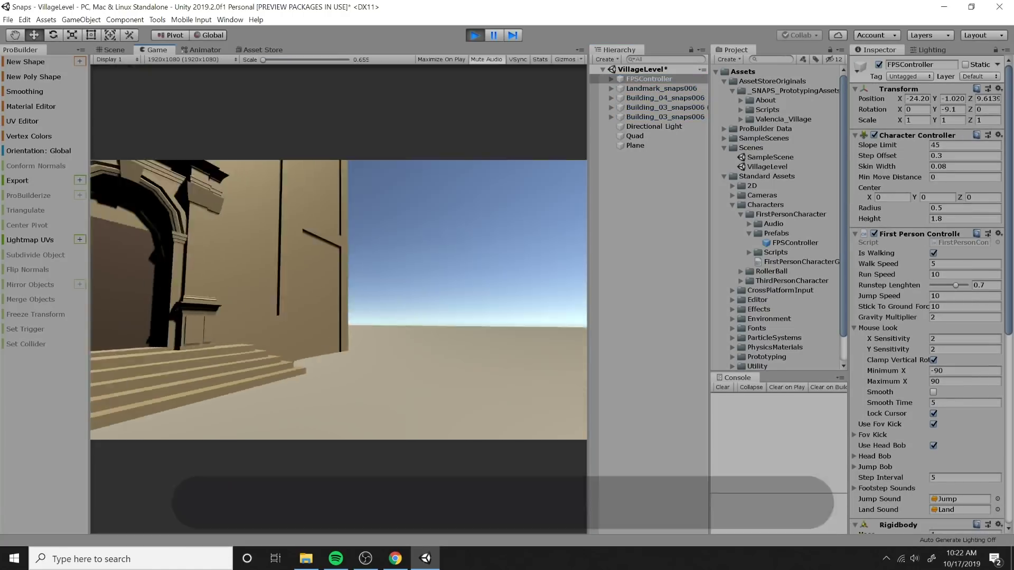
pyautogui.press('w')
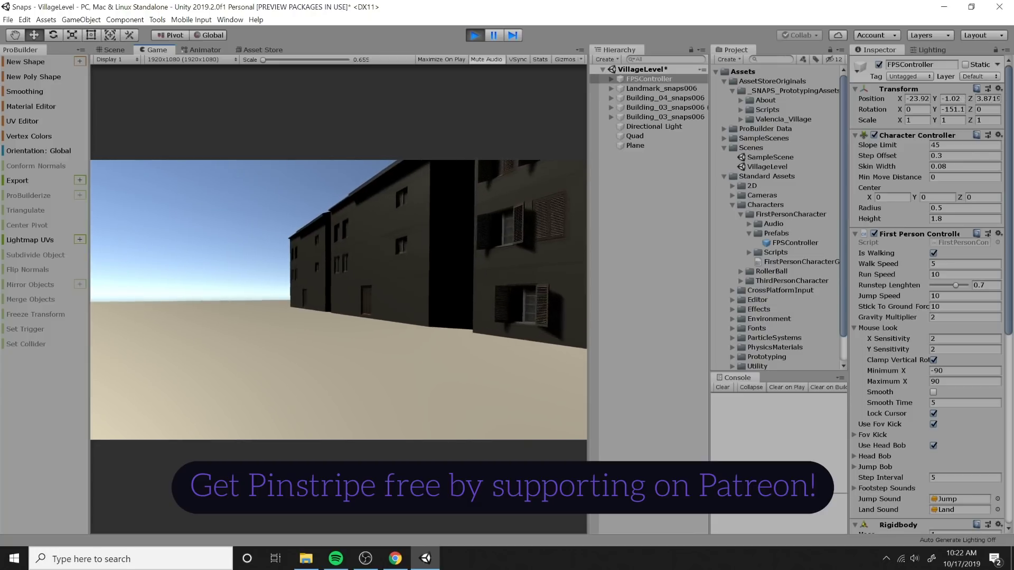
pyautogui.press('s')
pyautogui.press('a')
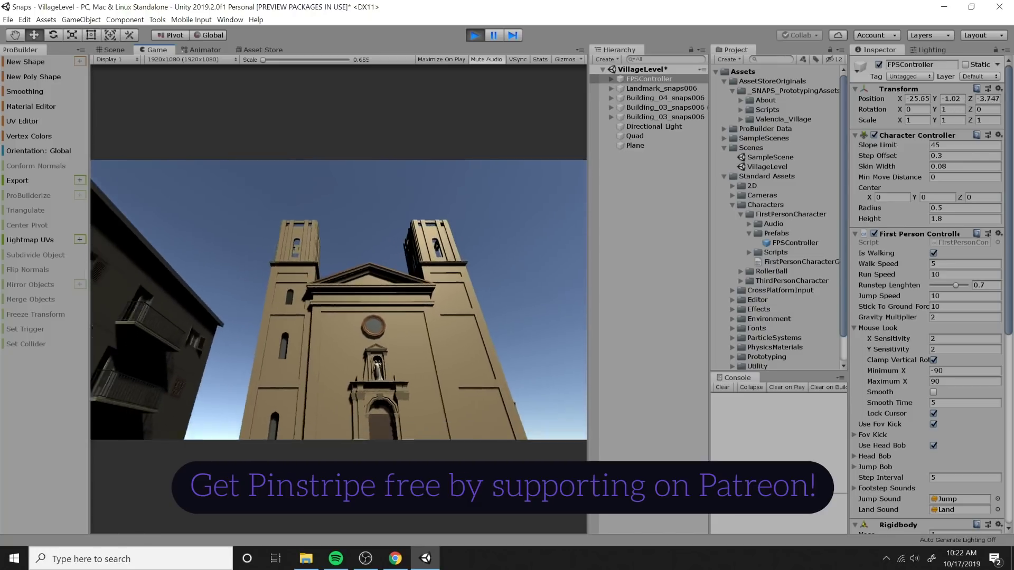
pyautogui.press('a')
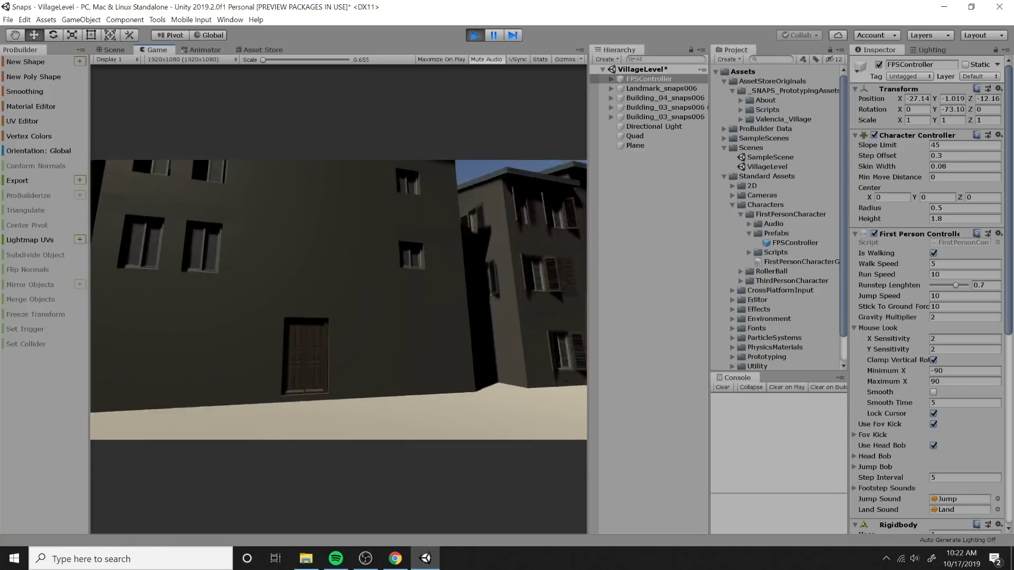
pyautogui.press('w')
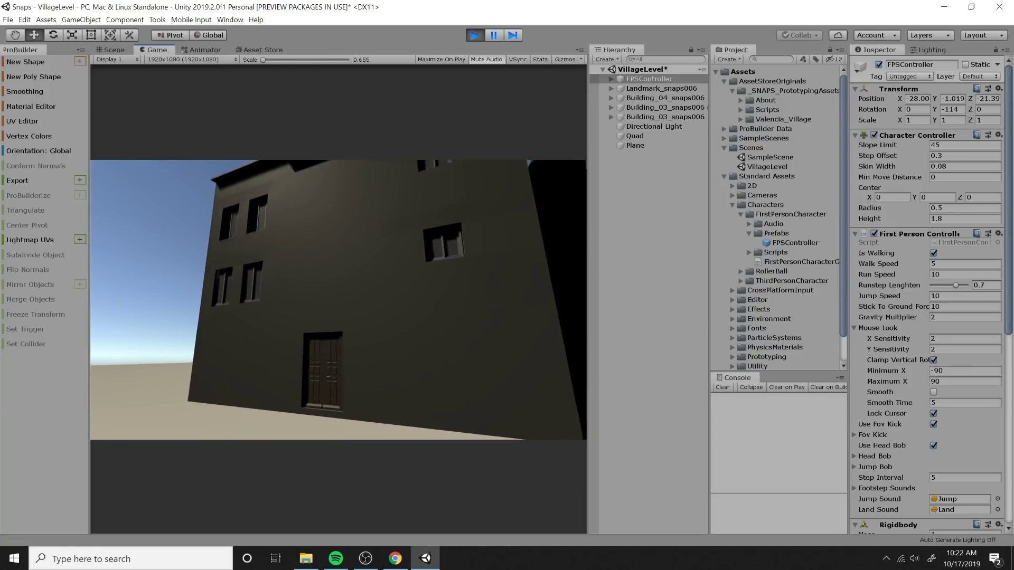
pyautogui.press('s')
pyautogui.press('w')
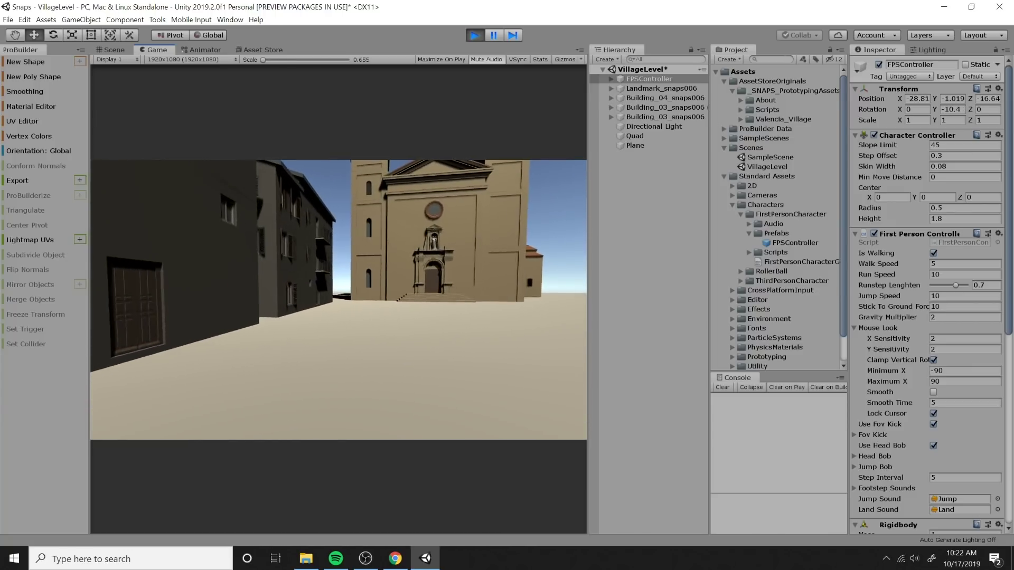
pyautogui.press('w')
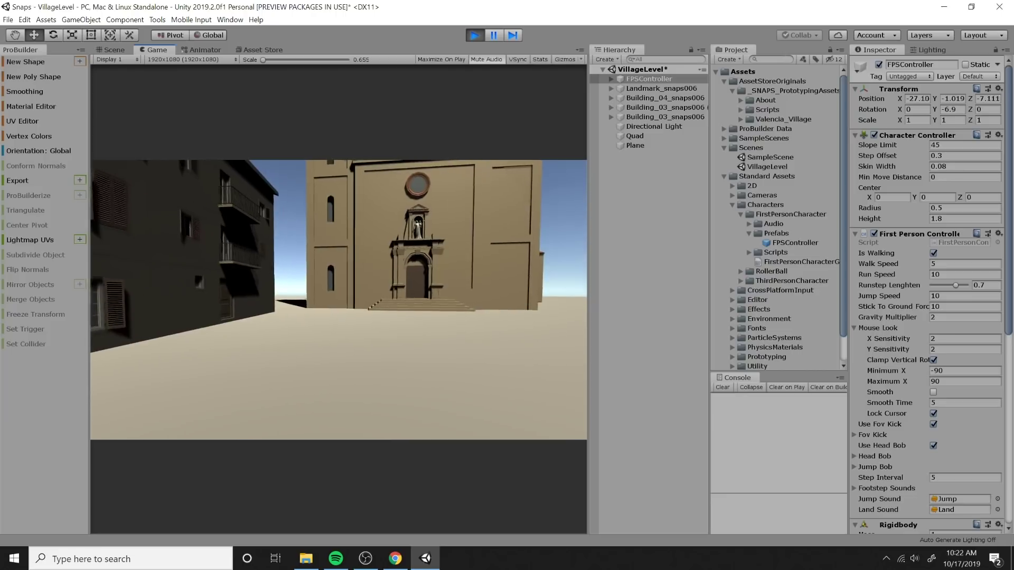
pyautogui.press('w')
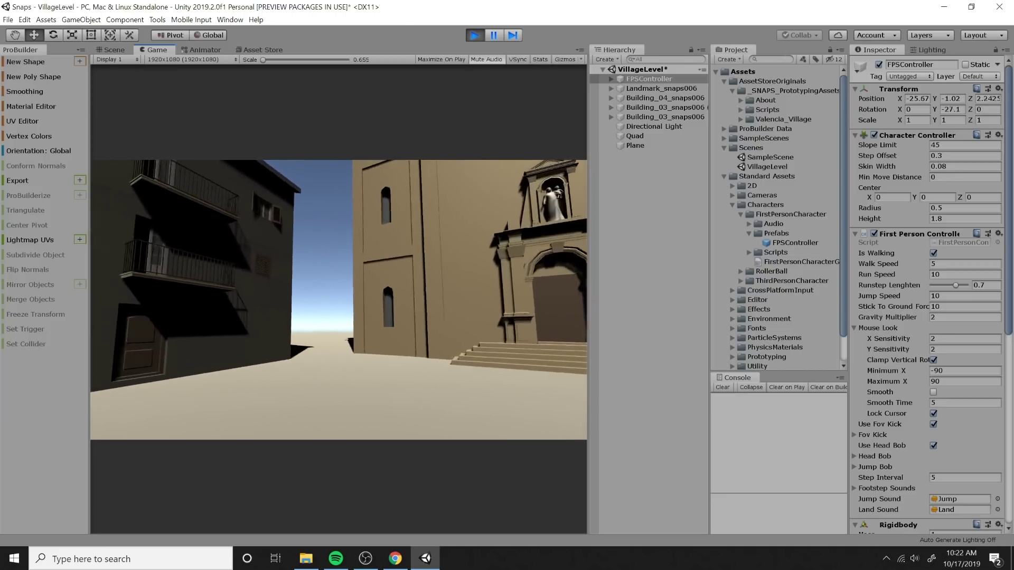
pyautogui.moveTo(338, 299)
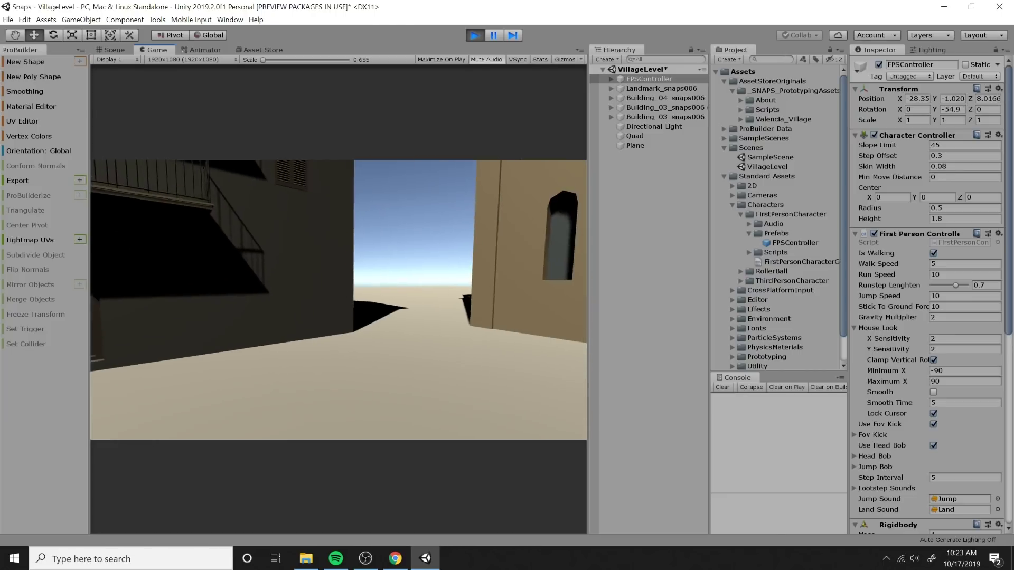
pyautogui.hotkey('ctrl', 'p')
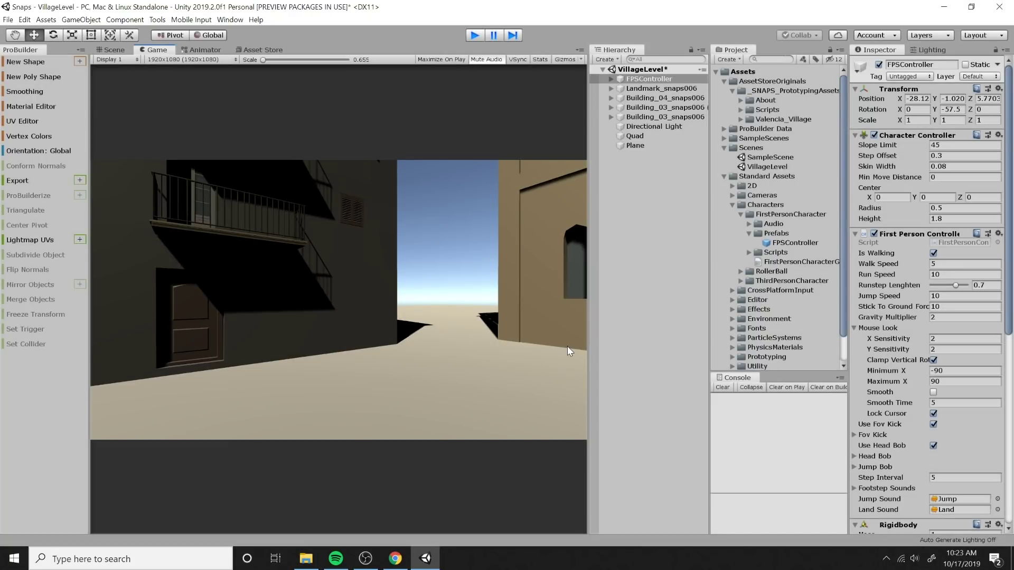
pyautogui.hotkey('ctrl', 'p')
# Examine the row of houses, the gaps between them and the landmark's surroundings in the Scene view
pyautogui.moveTo(567, 332); pyautogui.dragTo(322, 322, button='right')
pyautogui.scroll(-2, 320, 321)
pyautogui.press('f')
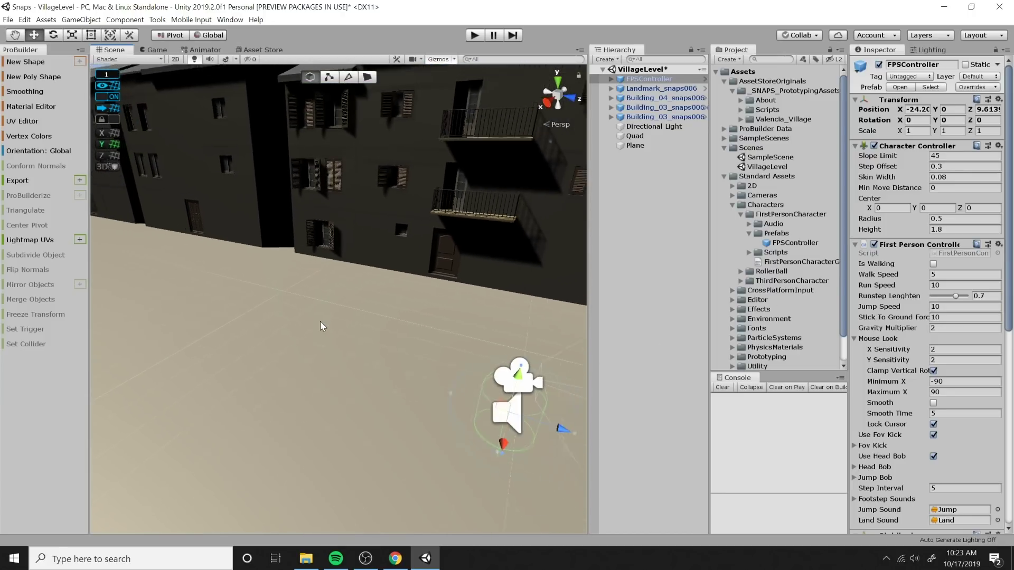
pyautogui.moveTo(423, 289); pyautogui.dragTo(477, 293, button='right')
pyautogui.moveTo(317, 345); pyautogui.dragTo(518, 389, button='middle')
pyautogui.moveTo(517, 393); pyautogui.dragTo(280, 401, button='right')
pyautogui.moveTo(458, 343); pyautogui.dragTo(263, 366, button='right')
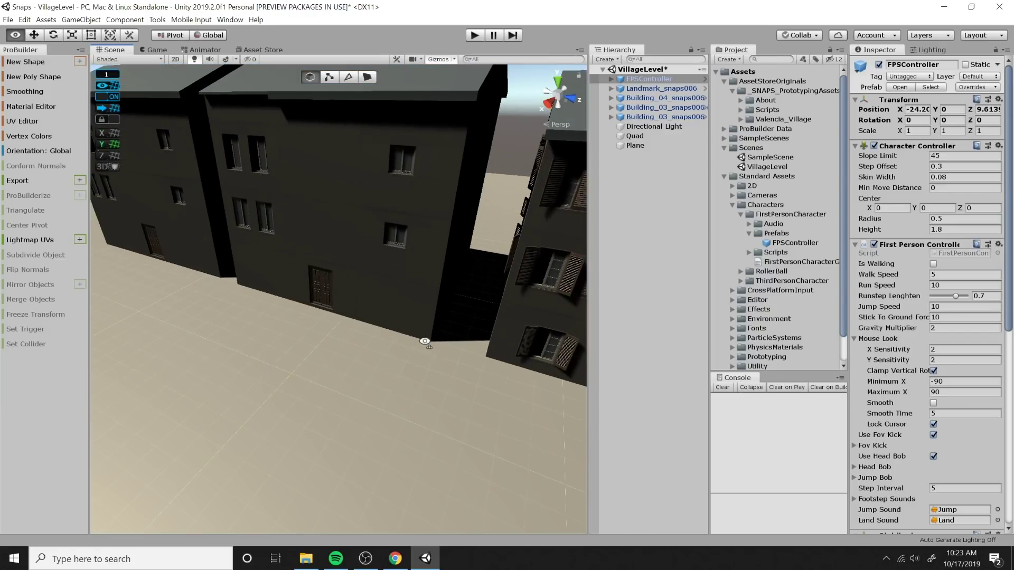
pyautogui.moveTo(425, 341); pyautogui.dragTo(419, 381, button='right')
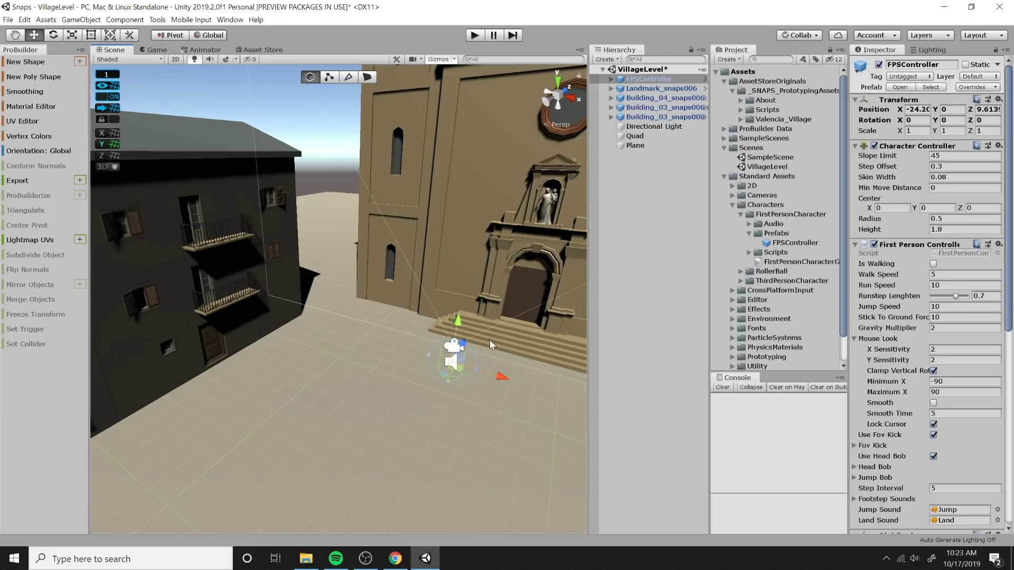
pyautogui.moveTo(489, 340); pyautogui.dragTo(362, 366, button='right')
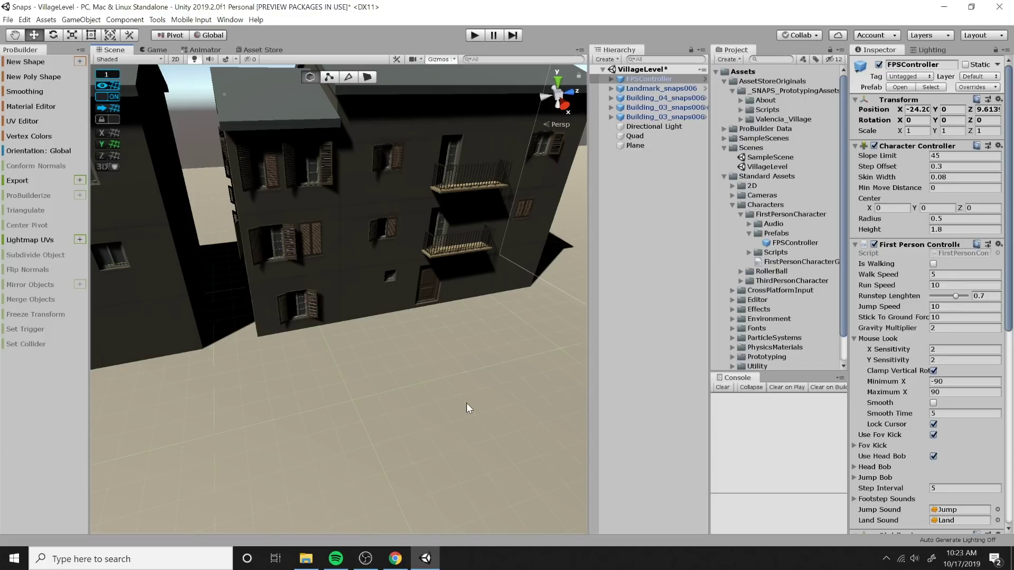
pyautogui.moveTo(523, 287); pyautogui.dragTo(255, 420, button='right')
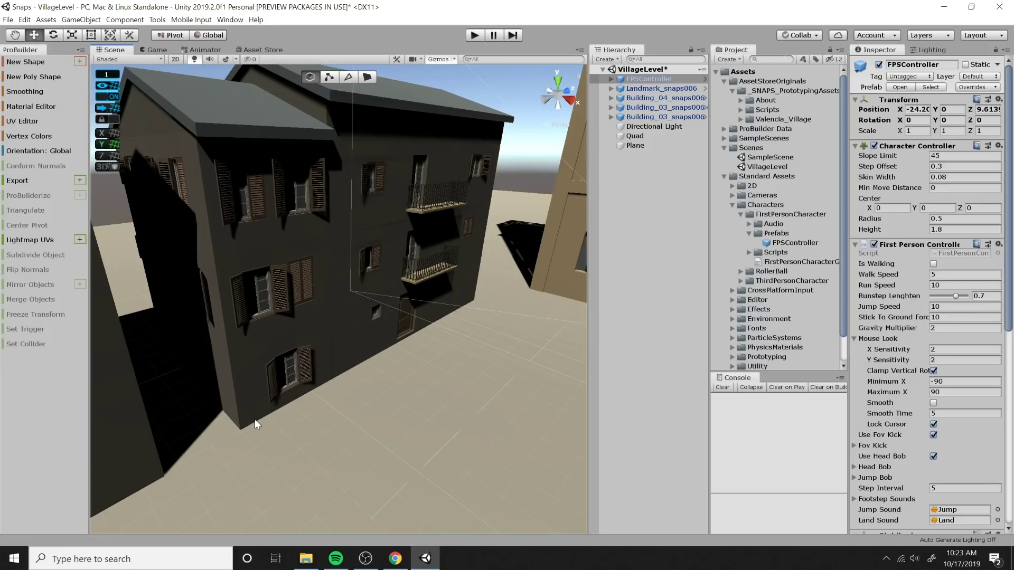
# Open the ValenciaVillage_SampleLayout scene from Valencia_Village's SampleScenes folder, saving the changes to VillageLevel
pyautogui.click(733, 205)
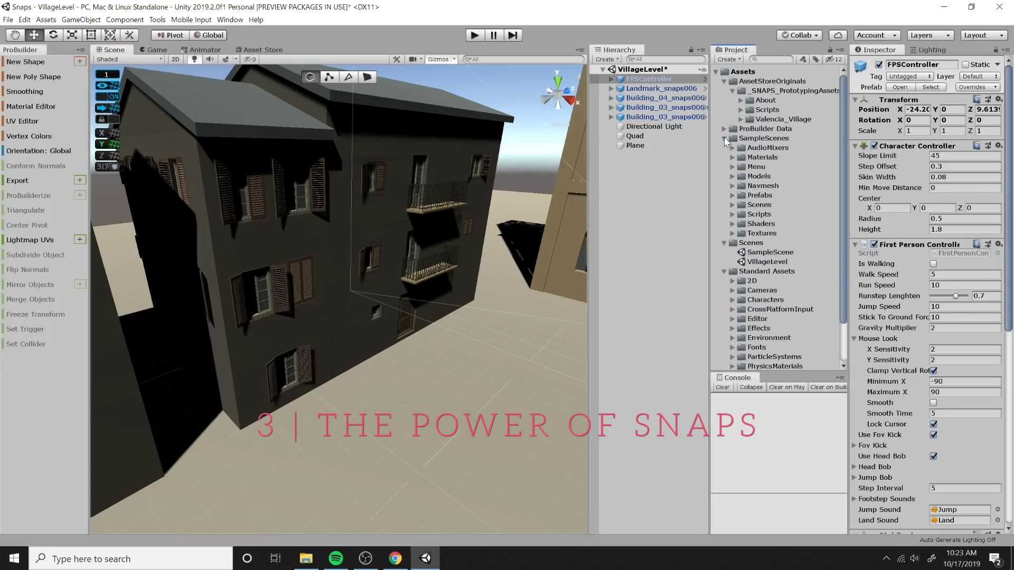
pyautogui.click(741, 118)
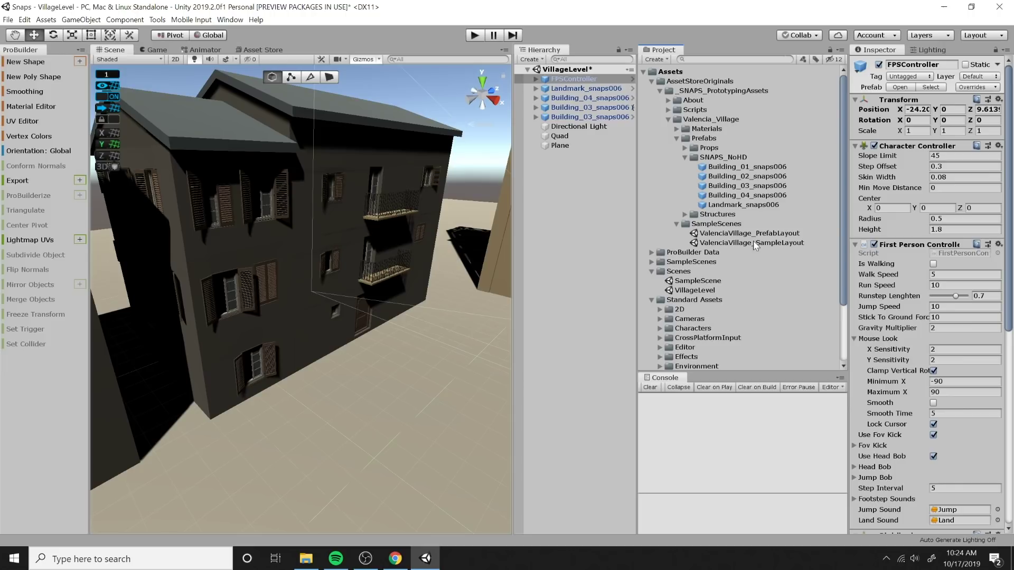
pyautogui.doubleClick(769, 243)
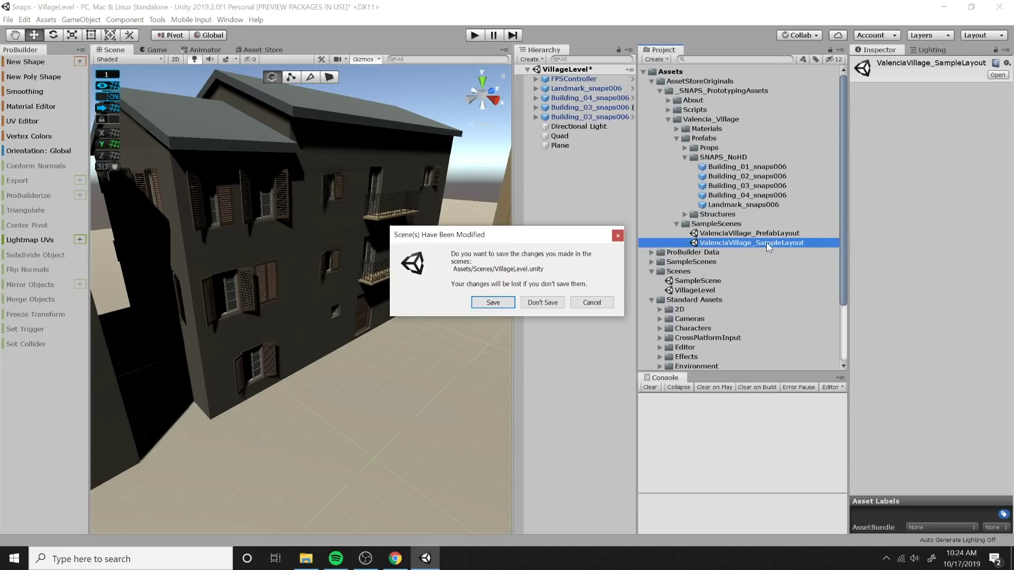
pyautogui.click(492, 303)
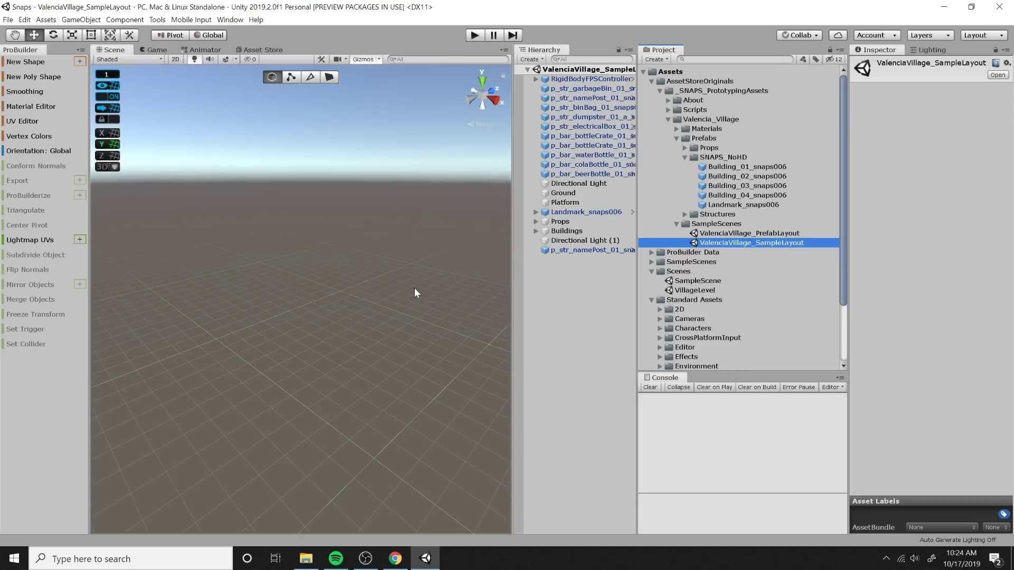
# Start a first-person play session in the sample village and walk along the main street toward the church
pyautogui.moveTo(413, 287); pyautogui.dragTo(358, 295, button='right')
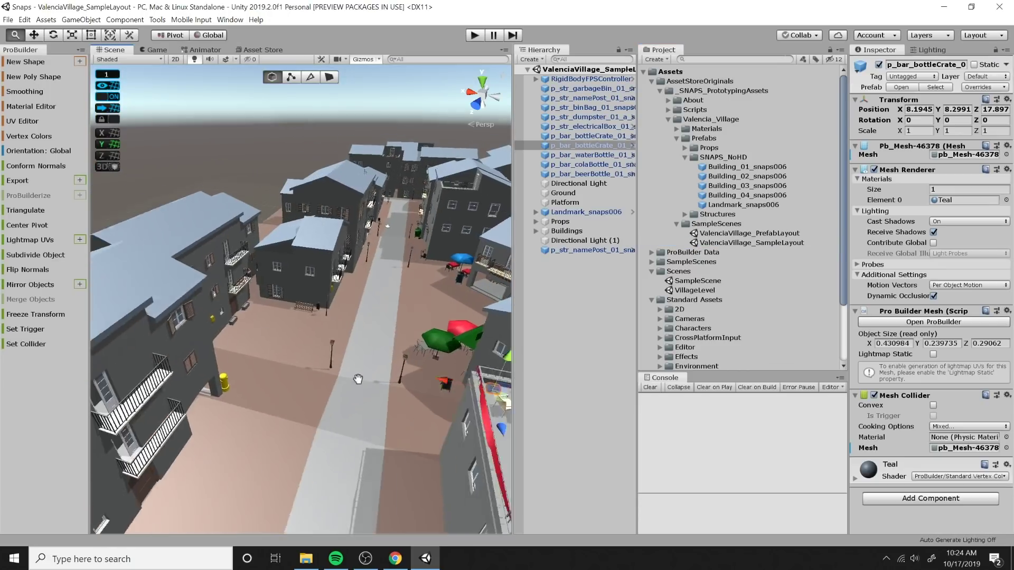
pyautogui.moveTo(357, 378); pyautogui.dragTo(337, 355, button='right')
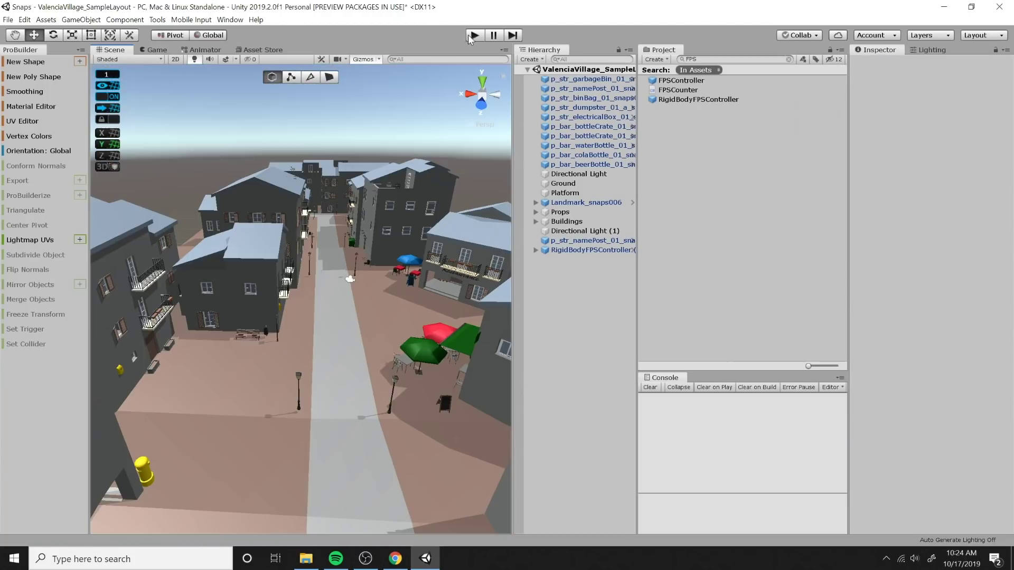
pyautogui.click(473, 36)
pyautogui.press('w')
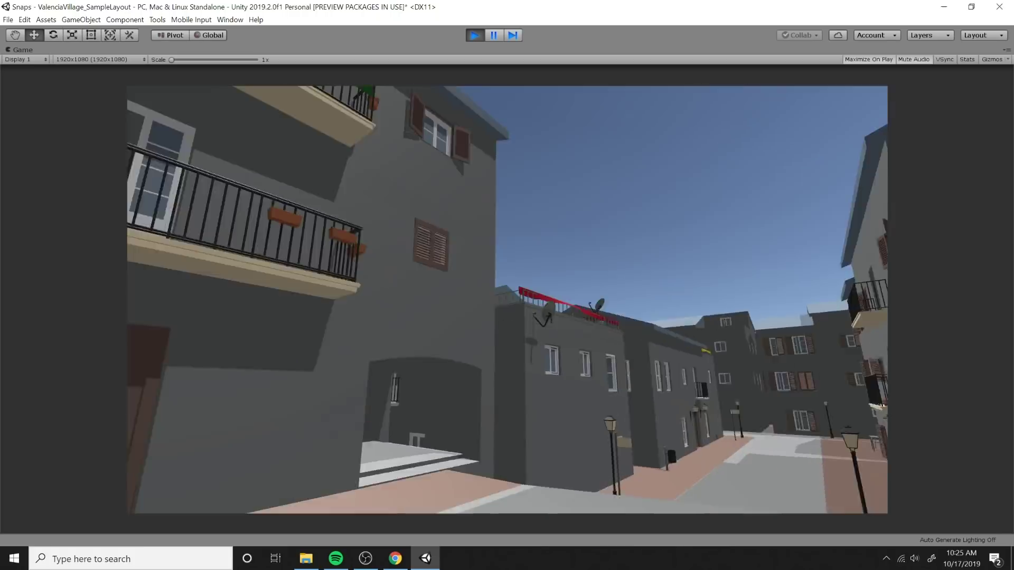
pyautogui.press('w')
pyautogui.press('w')
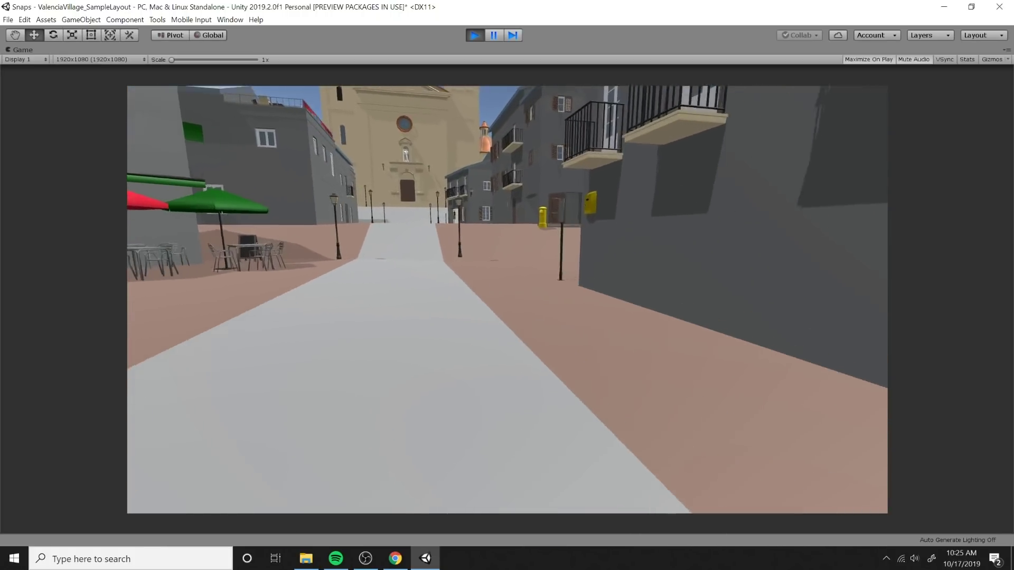
pyautogui.press('w')
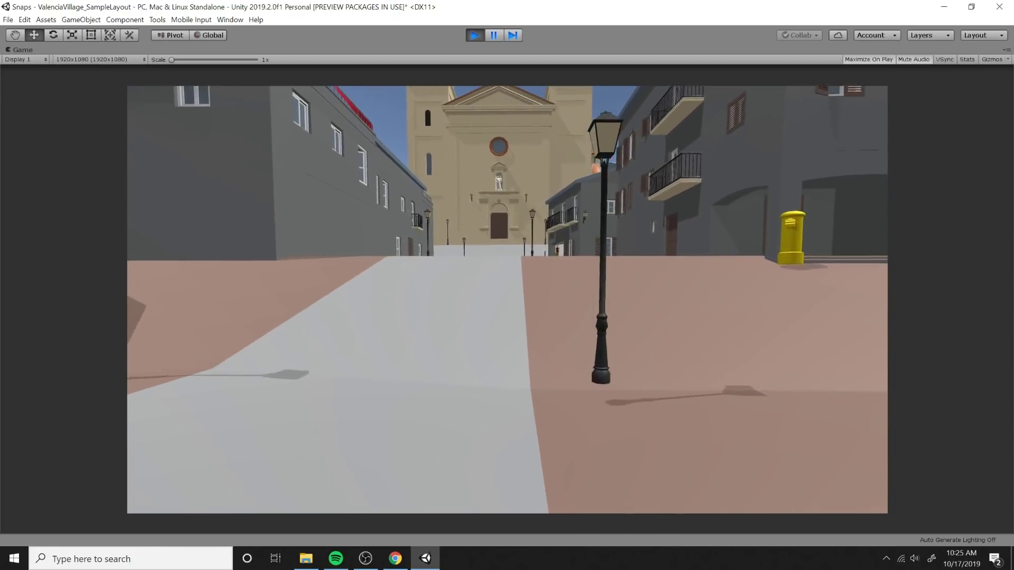
pyautogui.press('w')
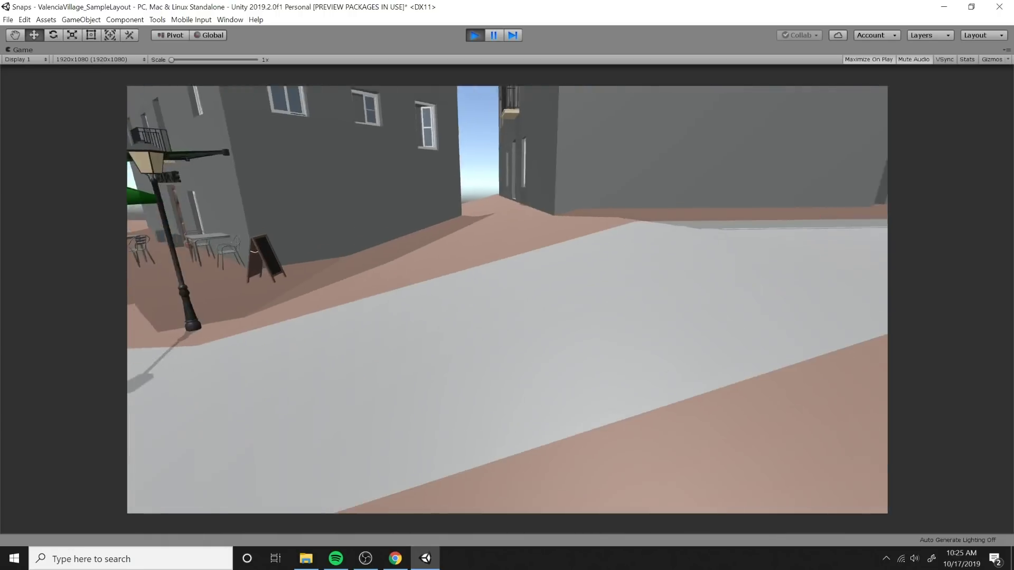
# Walk past the street lamps and parasol-covered tables to the arched entrance of the Restaurante building
pyautogui.press('w')
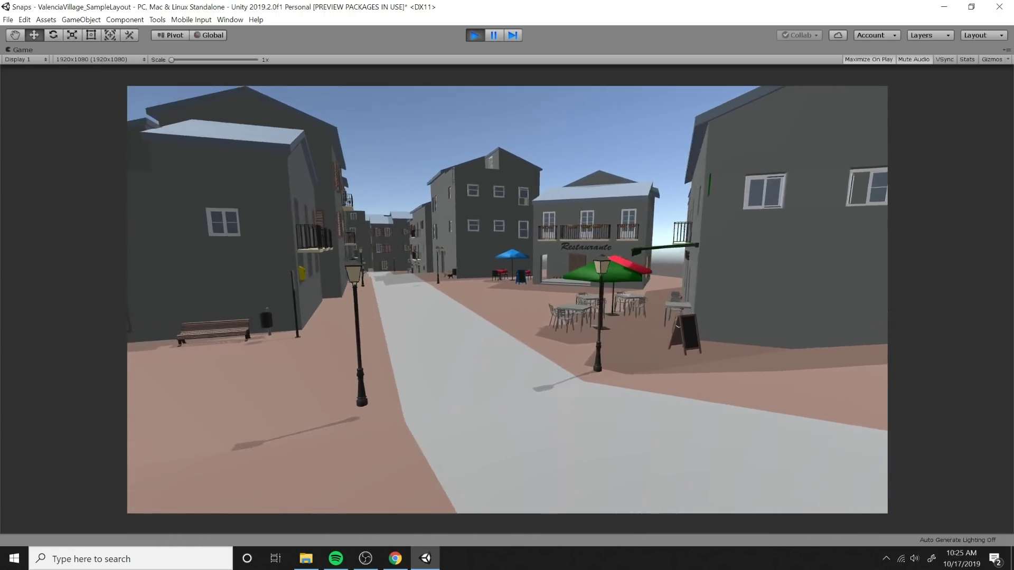
pyautogui.press('w')
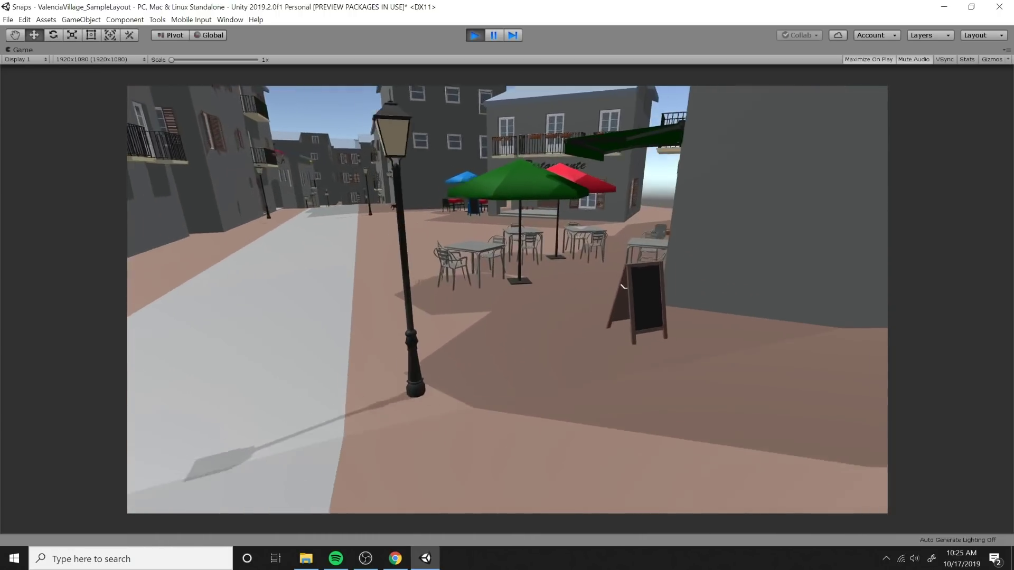
pyautogui.press('w')
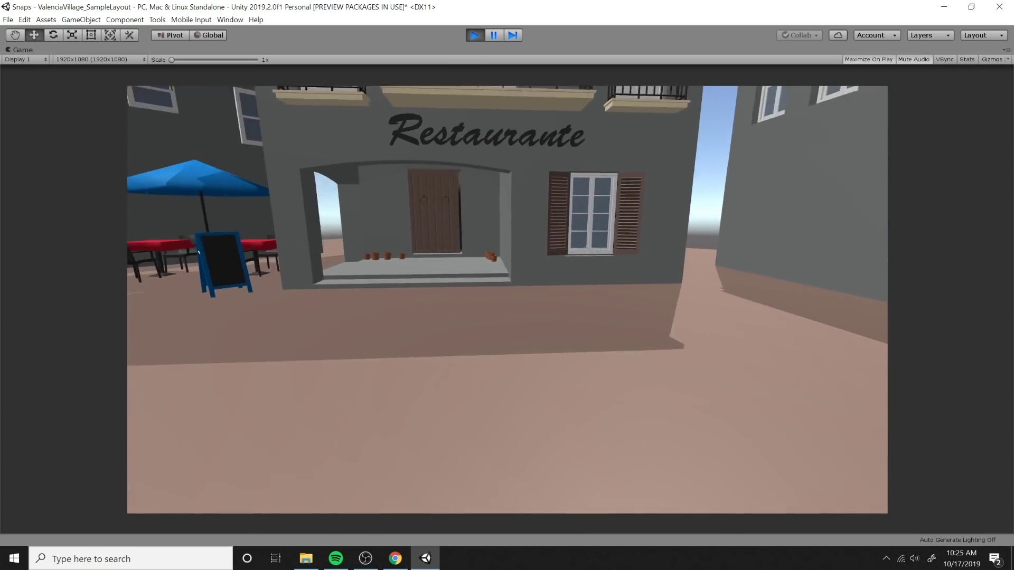
pyautogui.press('w')
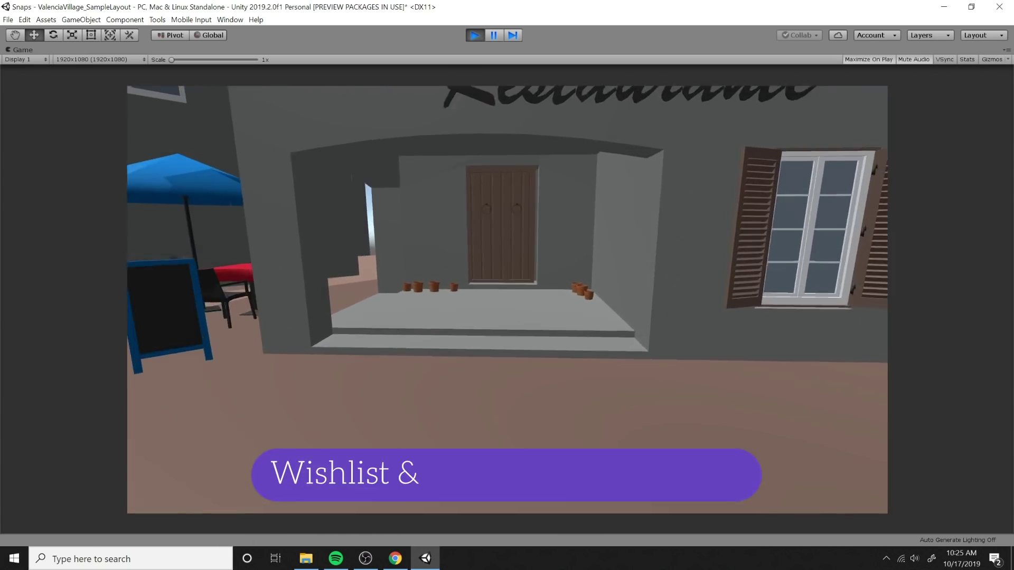
# Walk down the main street past the blue parasol and green dumpster to the houses at its far end
pyautogui.press('w')
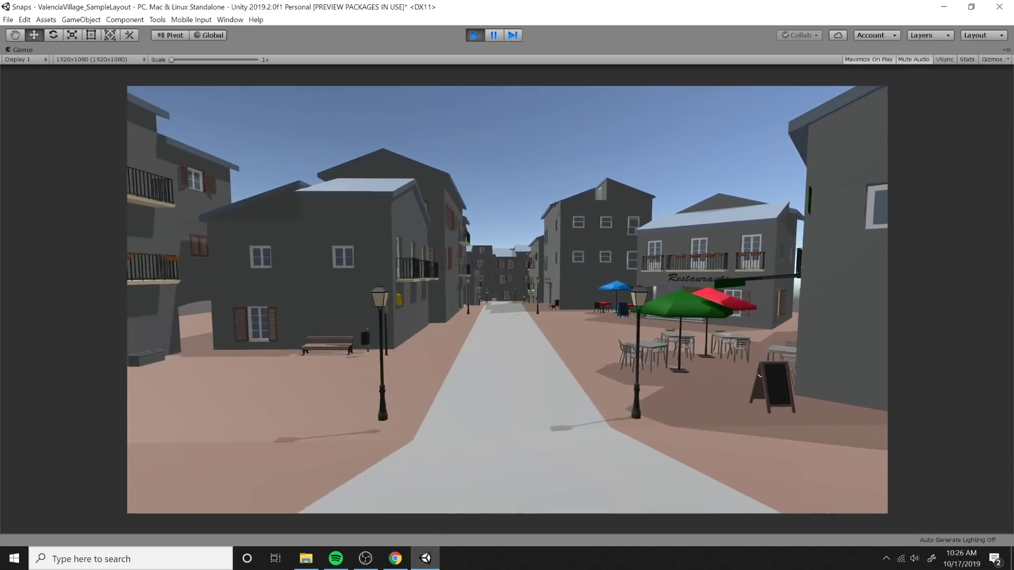
pyautogui.press('w')
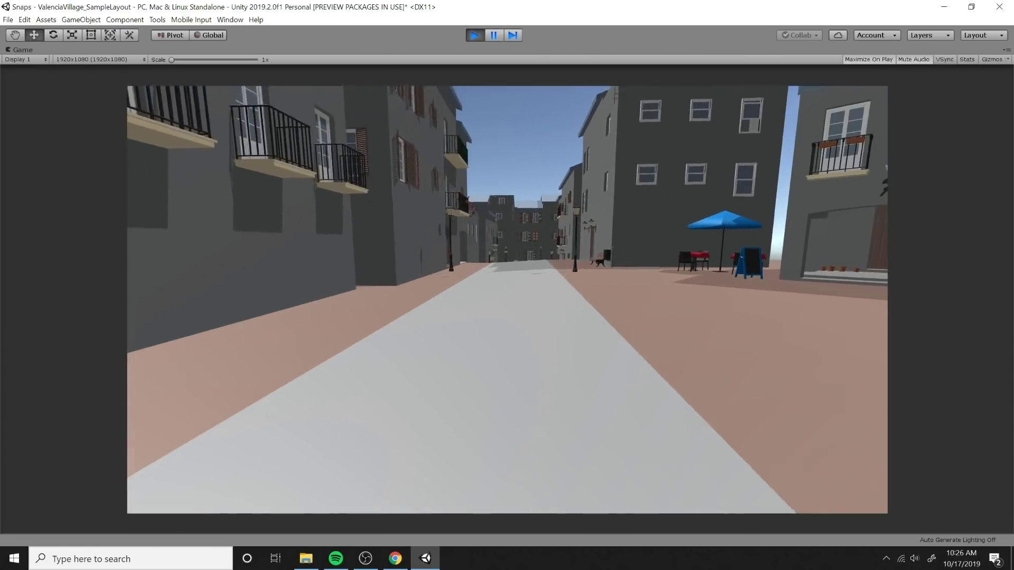
pyautogui.press('w')
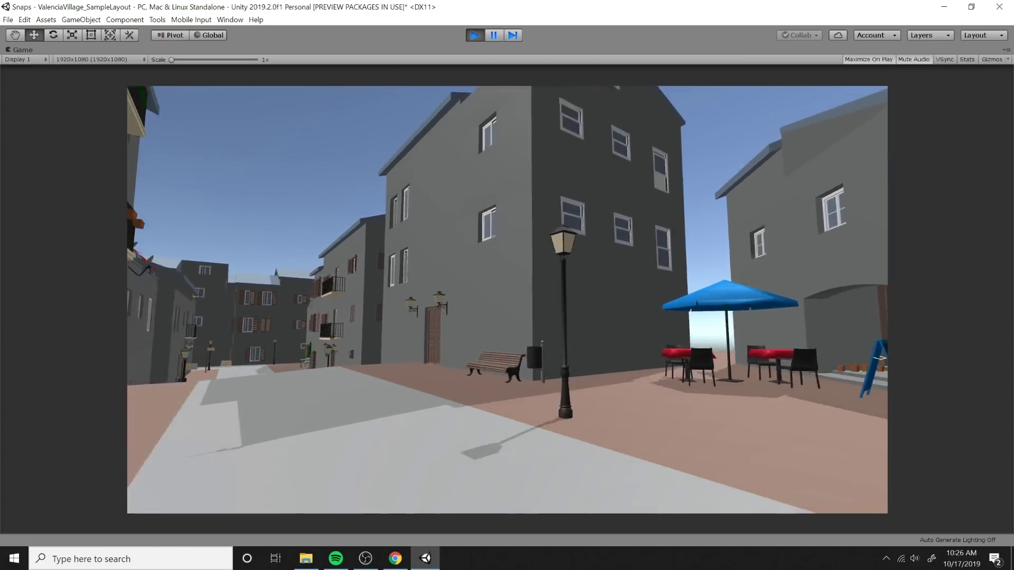
pyautogui.press('w')
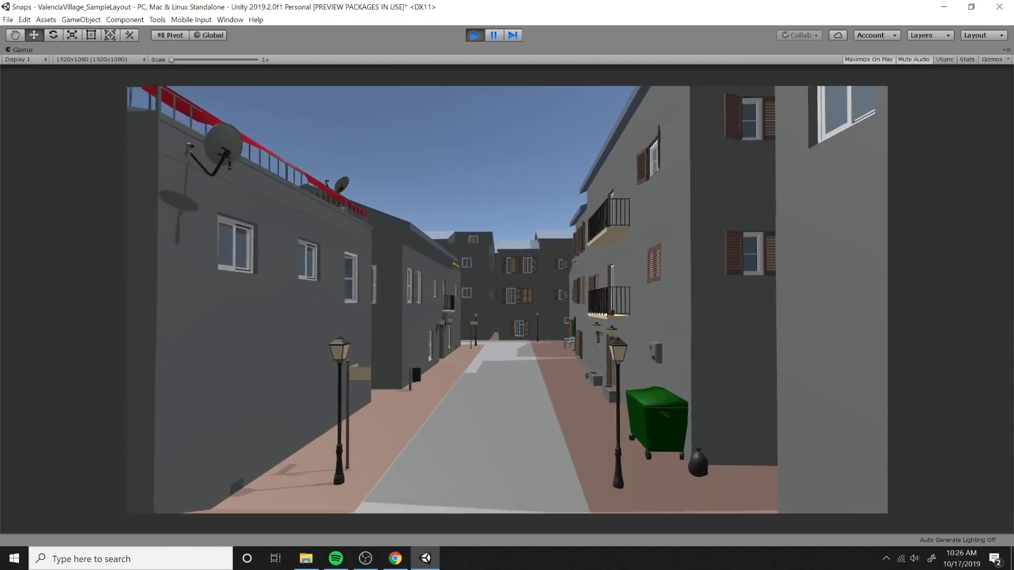
pyautogui.press('w')
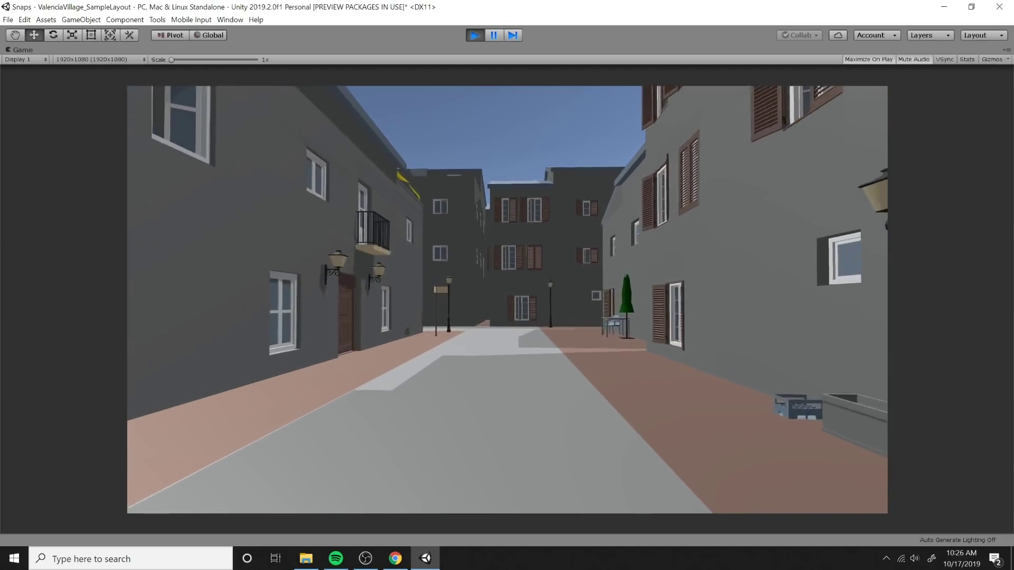
pyautogui.press('w')
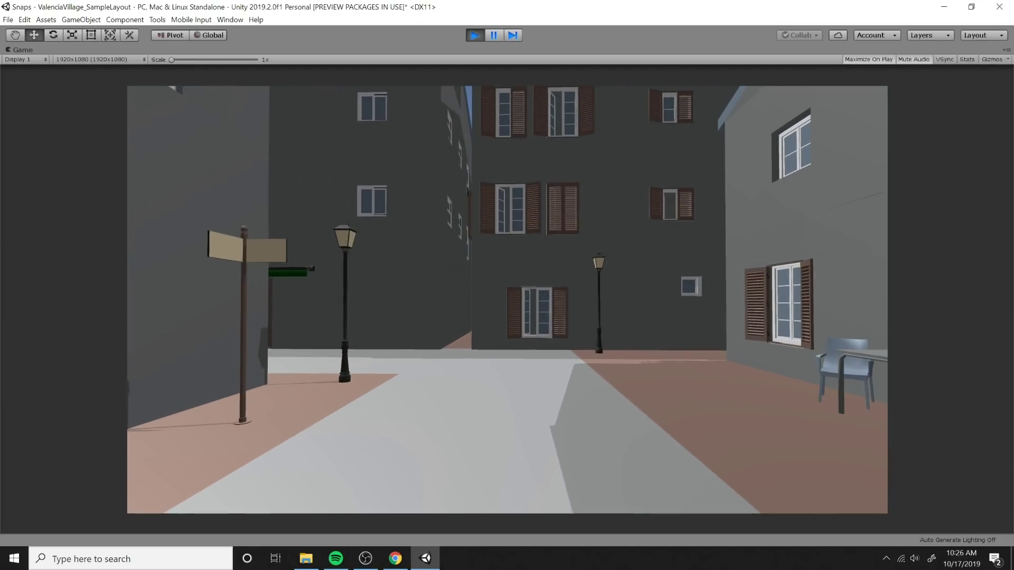
# Walk the street again from its upper part down to the square in front of the Restaurante building
pyautogui.press('w')
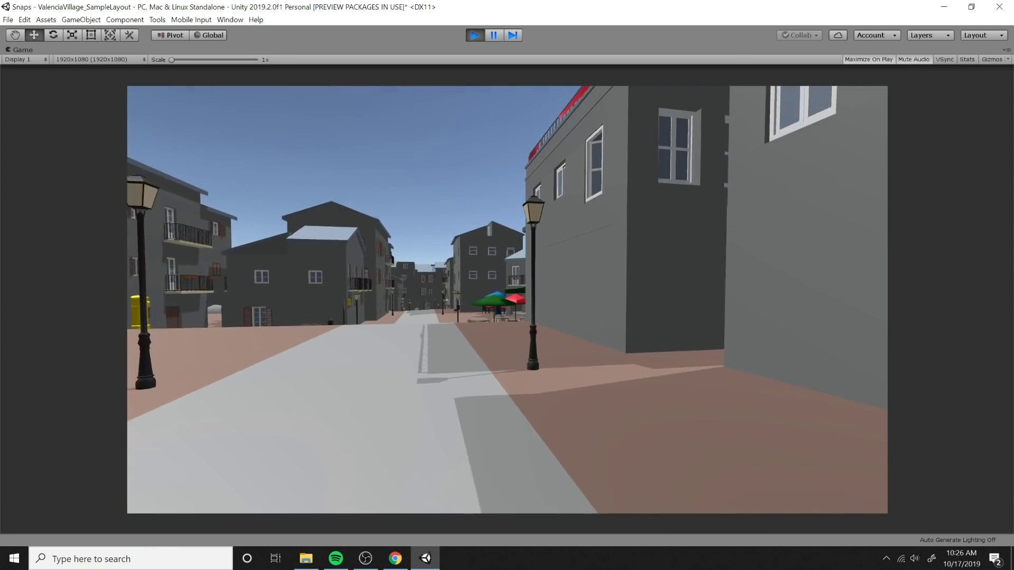
pyautogui.press('w')
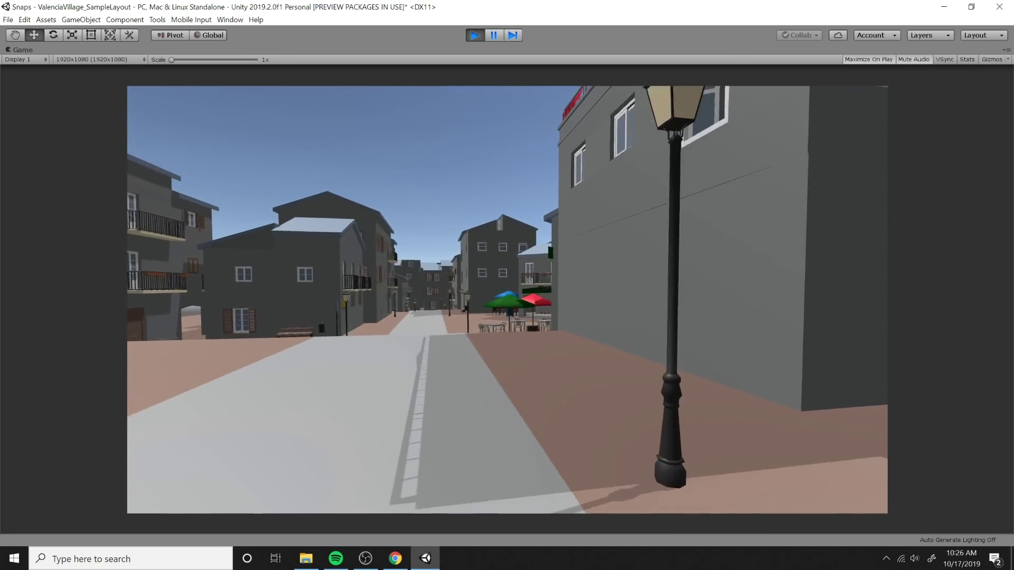
pyautogui.press('w')
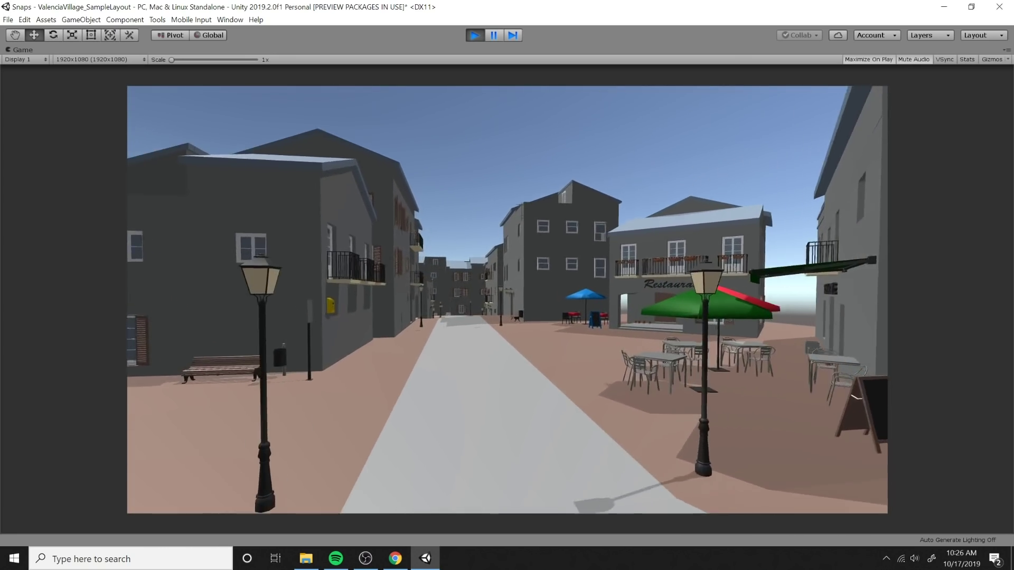
pyautogui.press('w')
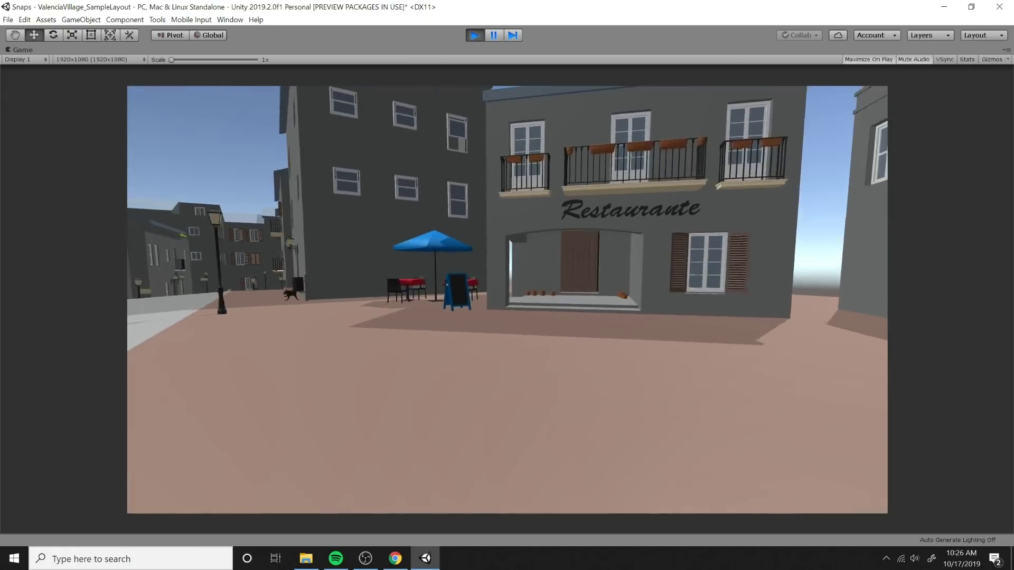
# Walk on to the far end of the street and turn around to view the church from there
pyautogui.press('w')
pyautogui.press('w')
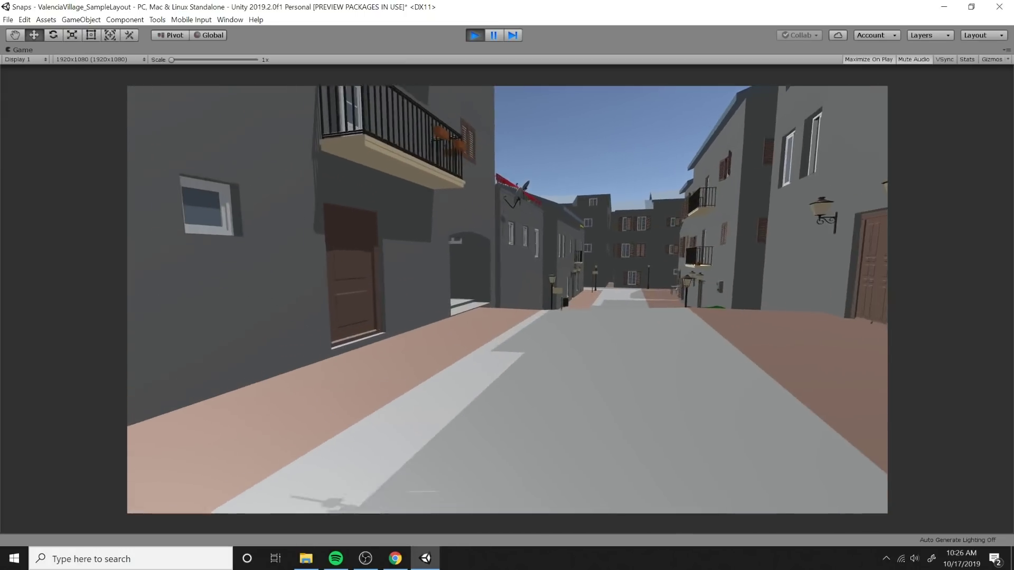
pyautogui.press('w')
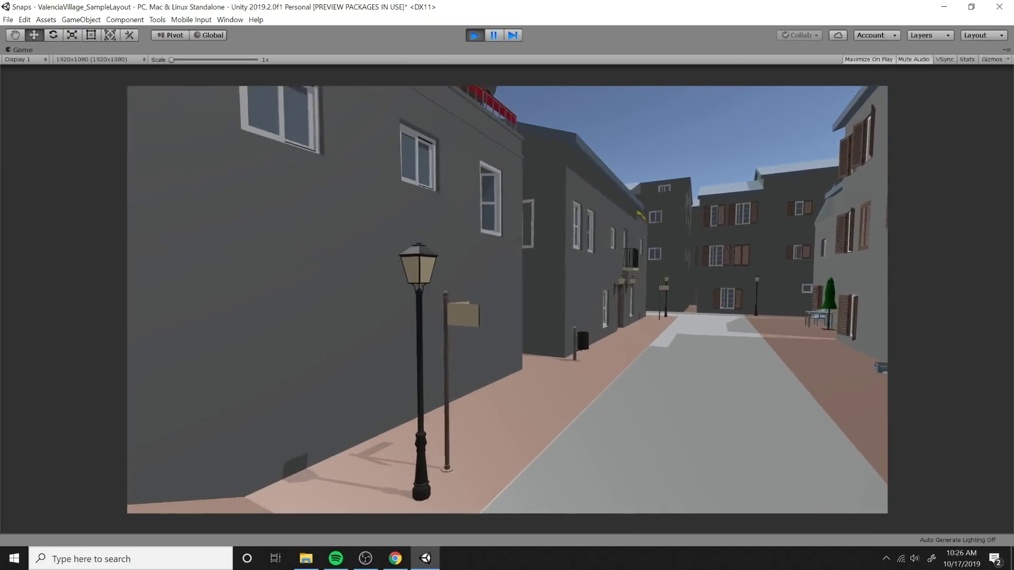
pyautogui.press('w')
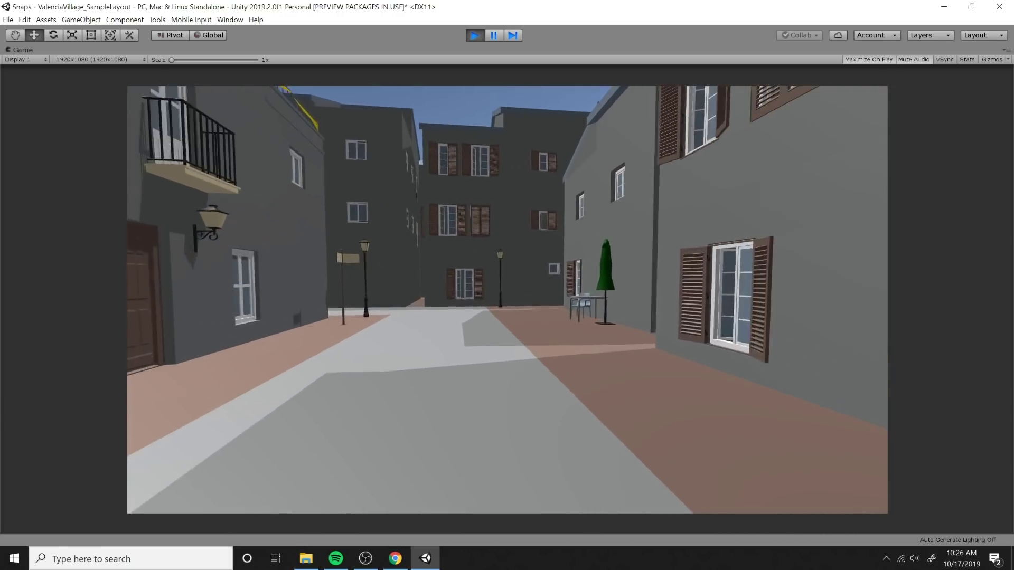
pyautogui.press('w')
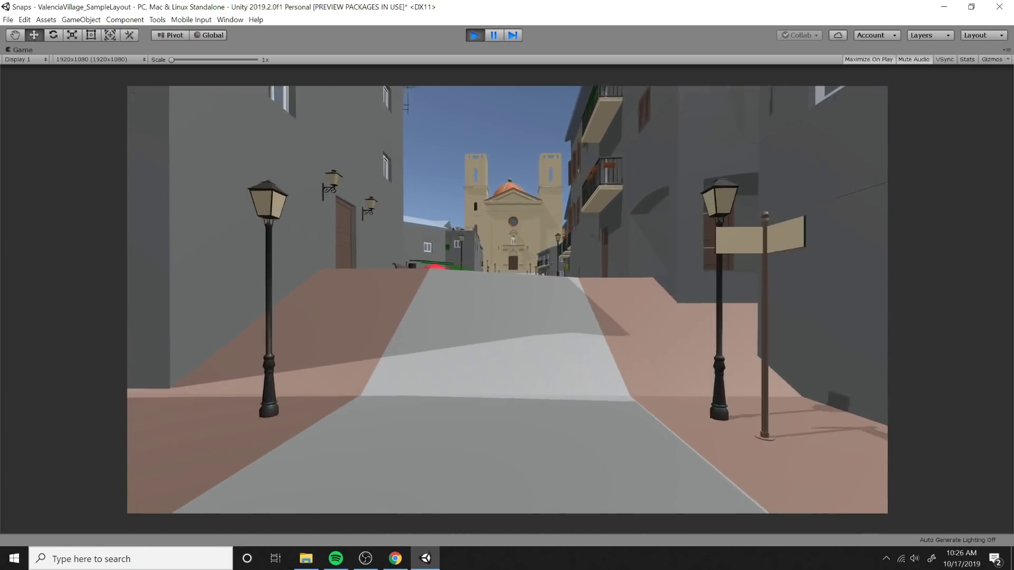
pyautogui.press('w')
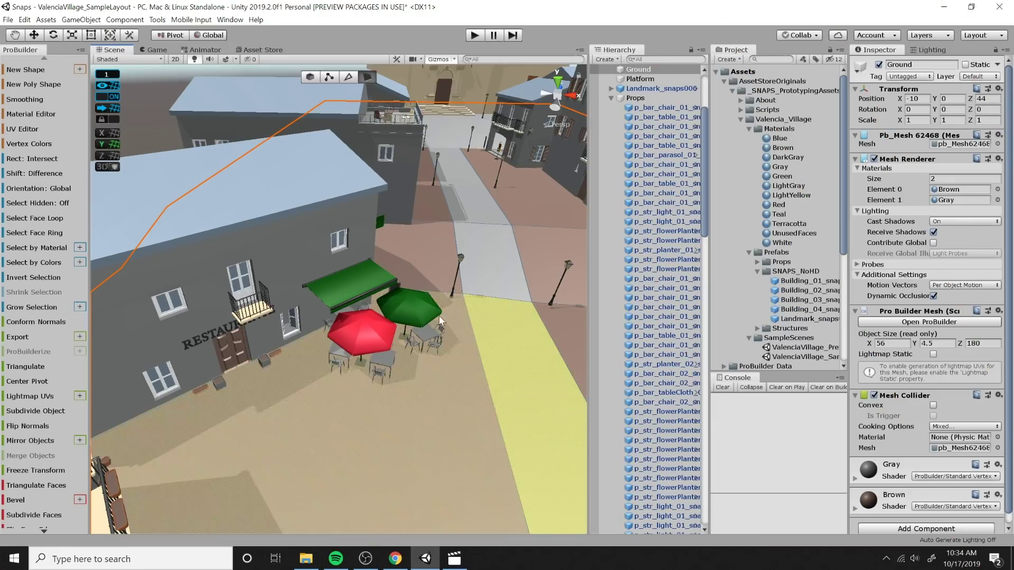
# Recolor the Red material of the red parasol by the restaurant to bright green (3FC614)
pyautogui.click(368, 340)
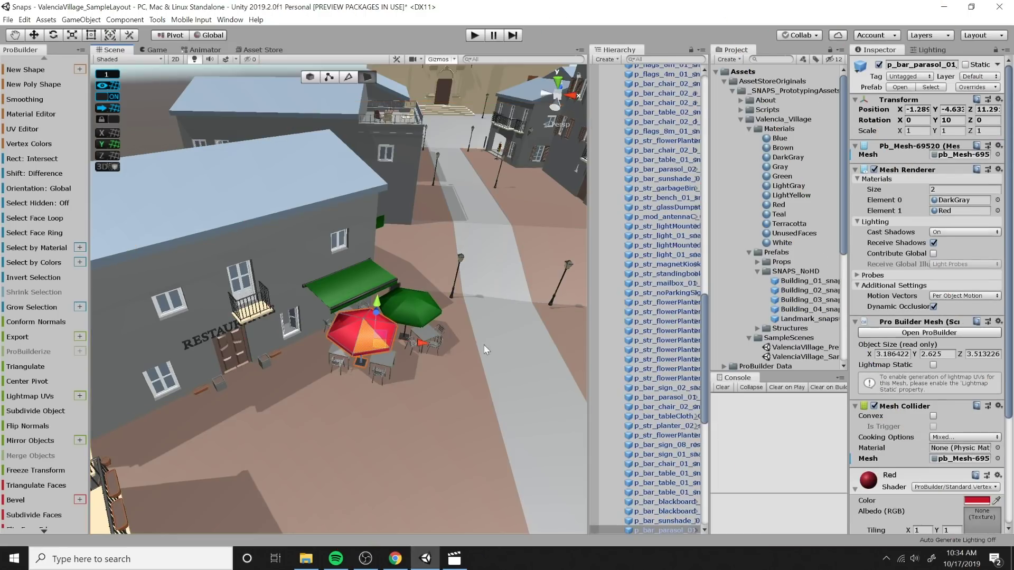
pyautogui.scroll(-4, 1004, 340)
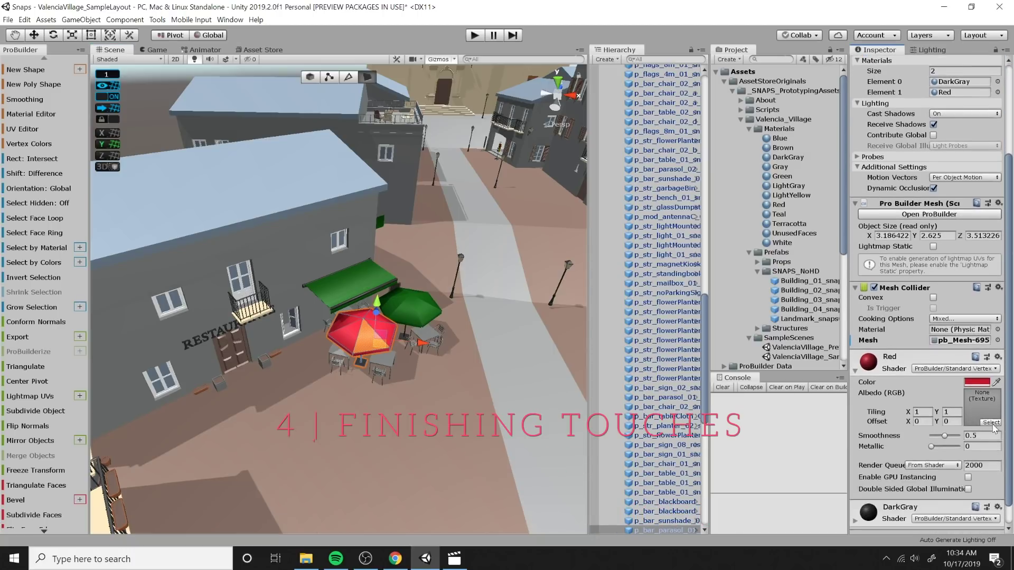
pyautogui.click(977, 385)
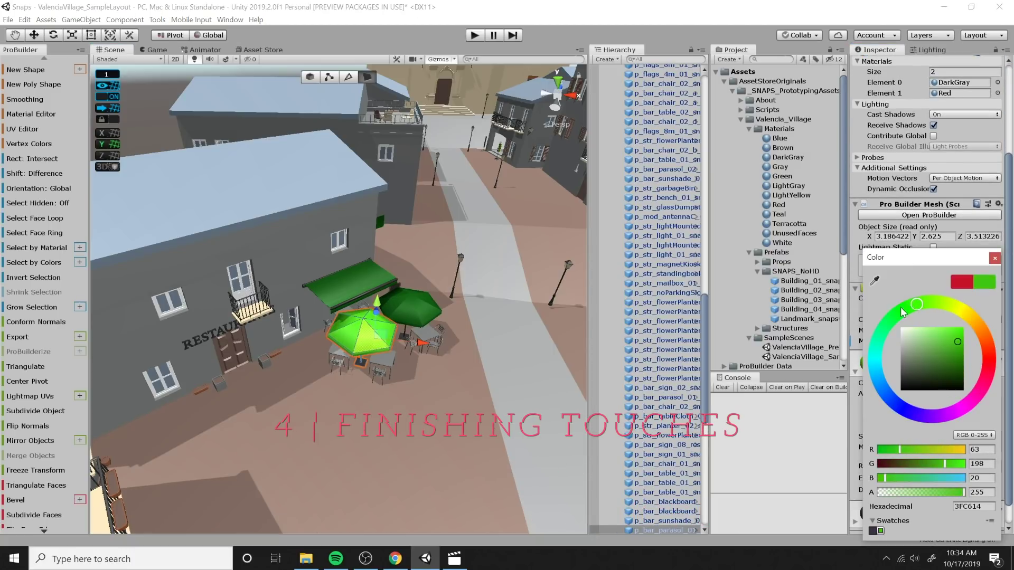
# Select the neighboring green parasol and change its Green material's albedo color to dark purple
pyautogui.click(439, 316)
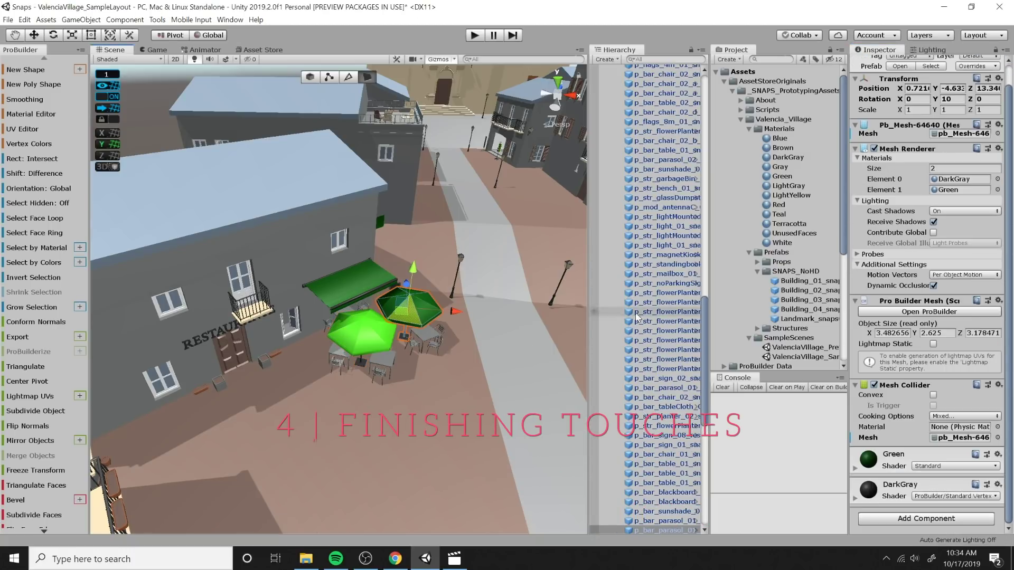
pyautogui.click(874, 455)
pyautogui.click(937, 504)
pyautogui.moveTo(956, 311); pyautogui.dragTo(942, 399)
pyautogui.click(560, 424)
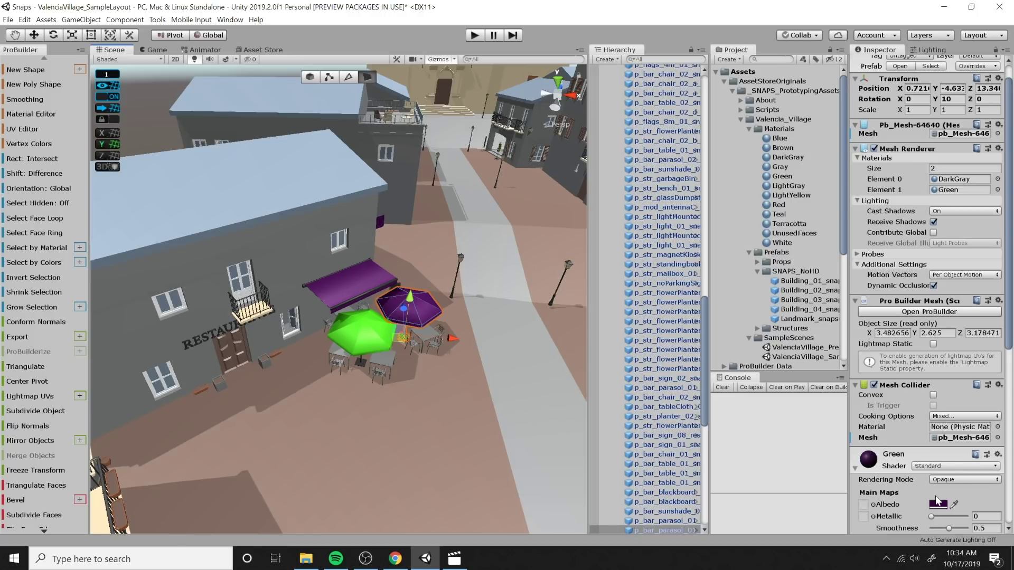
# Undo the color changes made to the Green and Red materials
pyautogui.hotkey('ctrl', 'z')
pyautogui.hotkey('ctrl', 'z')
pyautogui.hotkey('ctrl', 'z')
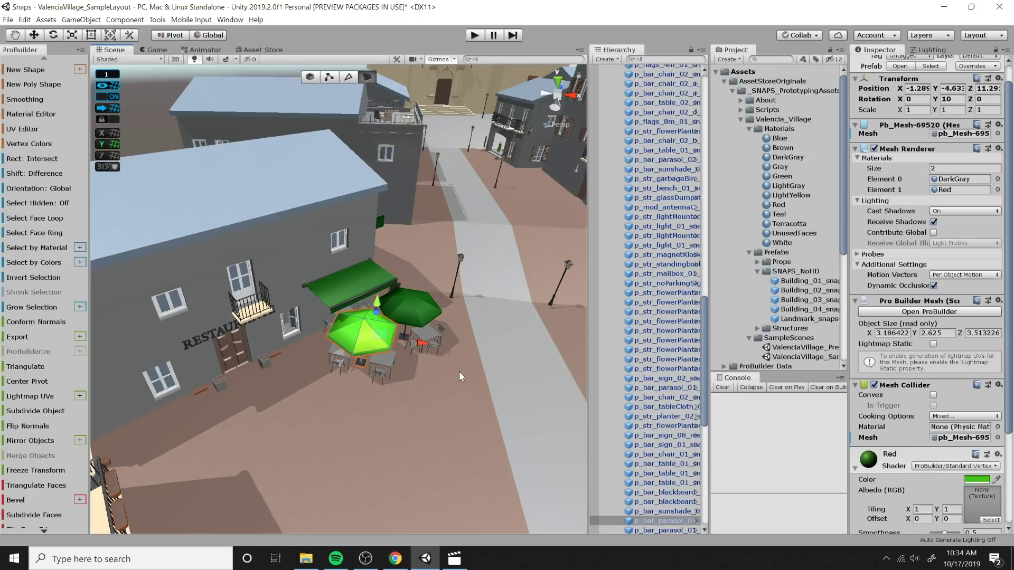
pyautogui.hotkey('ctrl', 'z')
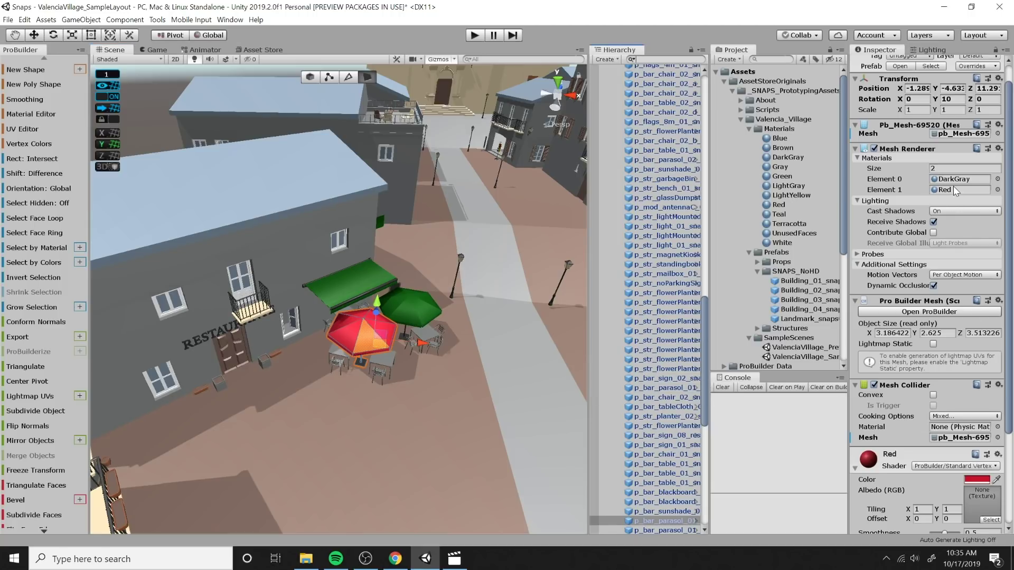
# Try the Teal material on the red parasol's Element 1, undo it, and assign the Green material instead
pyautogui.moveTo(782, 217); pyautogui.dragTo(947, 195)
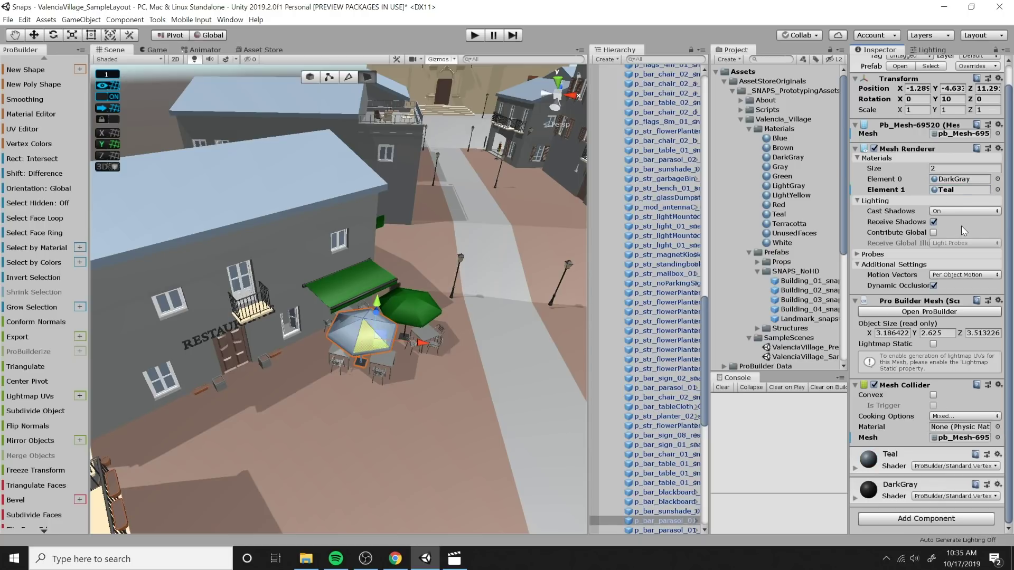
pyautogui.hotkey('ctrl', 'z')
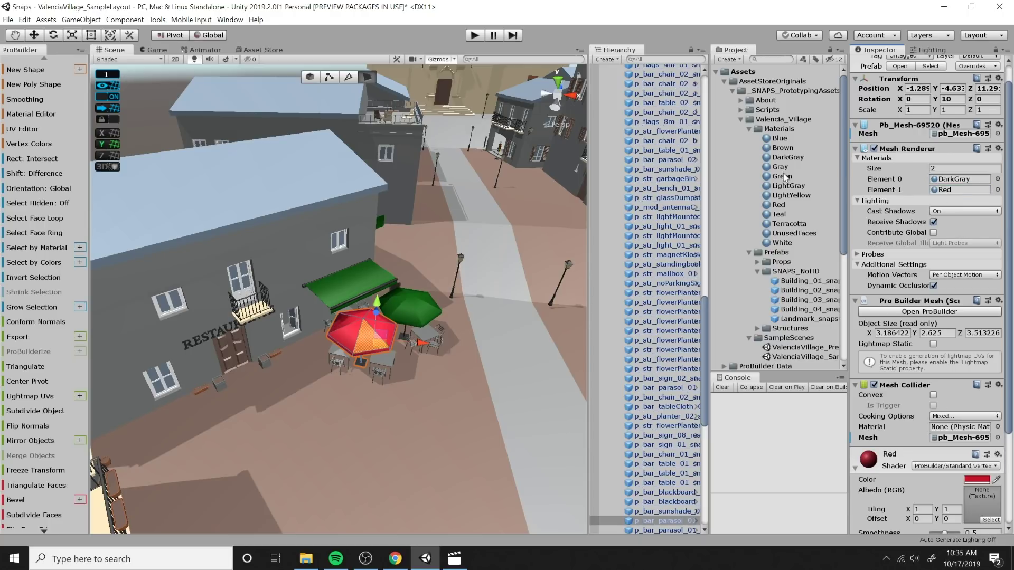
pyautogui.moveTo(782, 176); pyautogui.dragTo(947, 193)
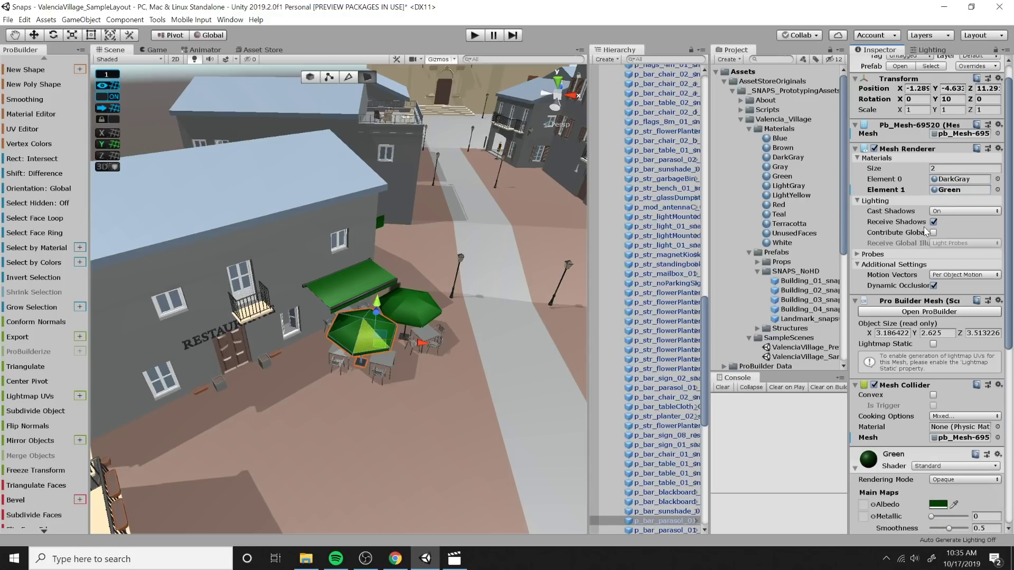
# Assign the Blue material to Element 1 of the neighboring green parasol and look over the street in the Scene view
pyautogui.click(430, 320)
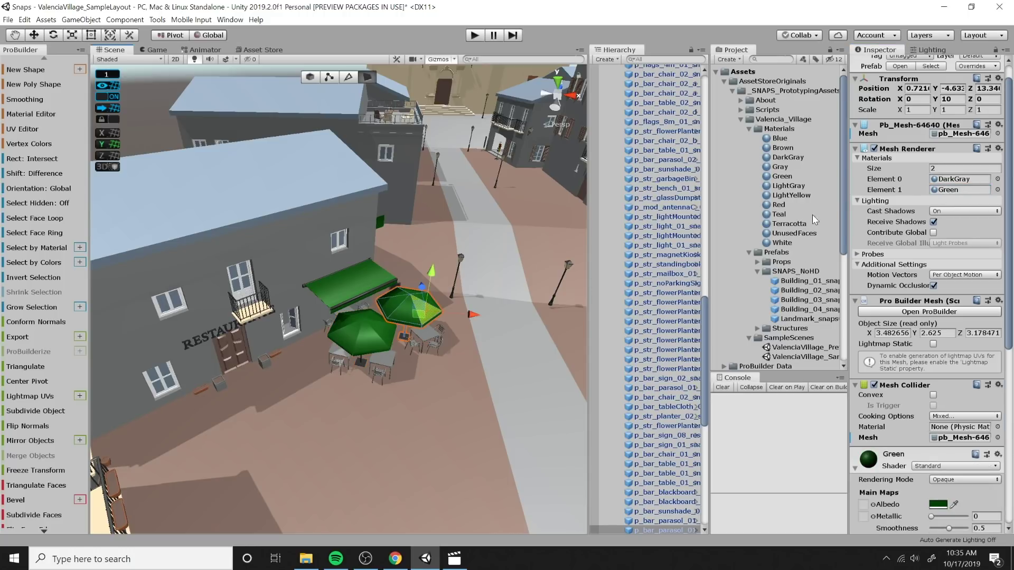
pyautogui.moveTo(778, 139); pyautogui.dragTo(959, 192)
pyautogui.click(511, 373)
pyautogui.keyDown('alt'); pyautogui.moveTo(435, 401); pyautogui.dragTo(507, 296); pyautogui.keyUp('alt')
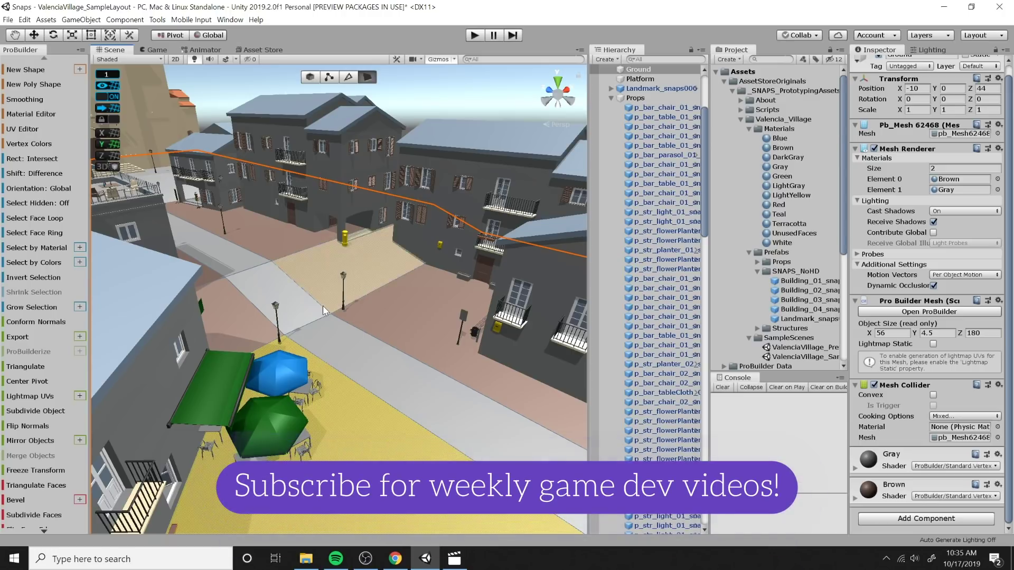
pyautogui.keyDown('alt'); pyautogui.moveTo(322, 306); pyautogui.dragTo(455, 319); pyautogui.keyUp('alt')
pyautogui.moveTo(455, 319); pyautogui.dragTo(399, 350, button='right')
pyautogui.keyDown('alt'); pyautogui.moveTo(399, 349); pyautogui.dragTo(380, 338); pyautogui.keyUp('alt')
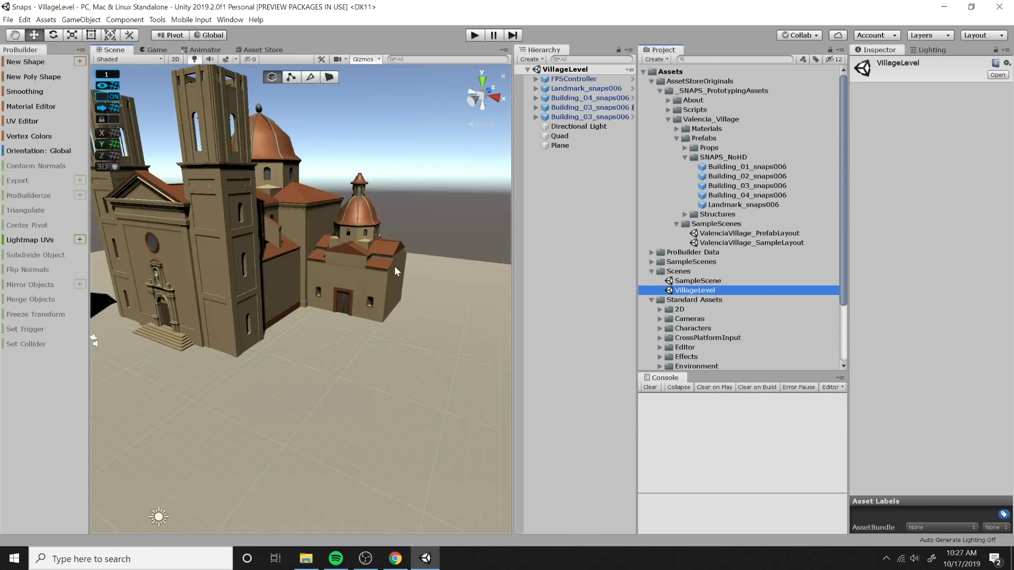
# Examine the church and the row of gray buildings in the VillageLevel scene from several angles
pyautogui.moveTo(359, 269); pyautogui.dragTo(323, 296, button='right')
pyautogui.moveTo(323, 297); pyautogui.dragTo(446, 305, button='middle')
pyautogui.moveTo(445, 305); pyautogui.dragTo(246, 272, button='right')
pyautogui.moveTo(246, 273); pyautogui.dragTo(359, 391, button='middle')
pyautogui.moveTo(359, 390); pyautogui.dragTo(390, 344, button='right')
pyautogui.keyDown('alt'); pyautogui.moveTo(390, 344); pyautogui.dragTo(340, 277); pyautogui.keyUp('alt')
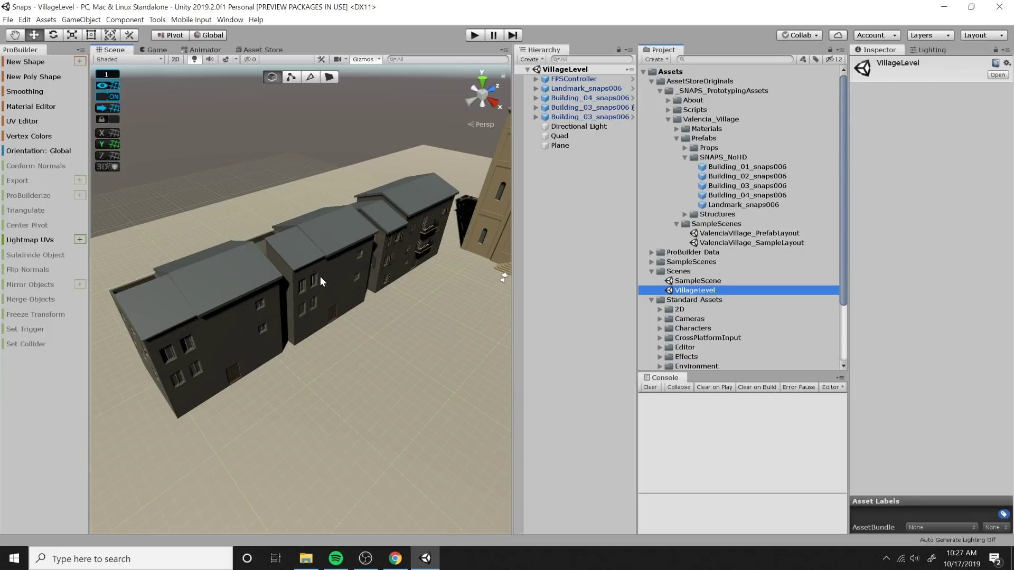
pyautogui.scroll(5, 320, 277)
pyautogui.scroll(6, 311, 279)
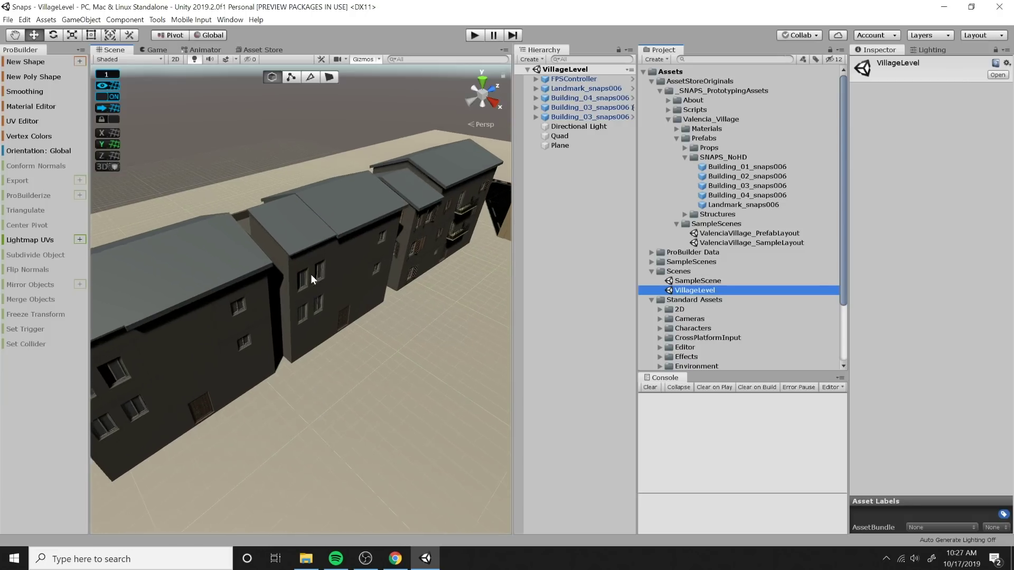
pyautogui.scroll(-1, 310, 274)
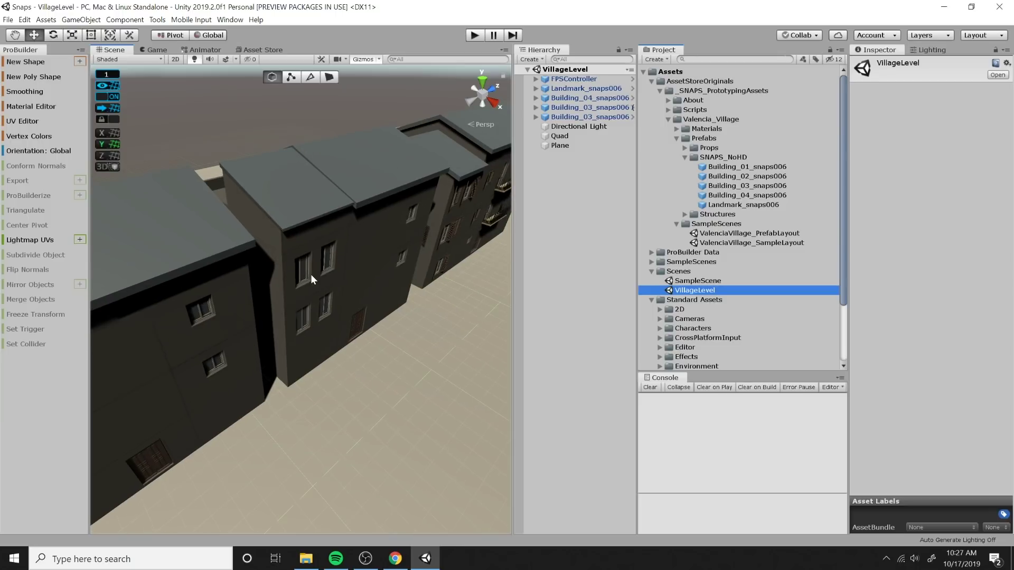
pyautogui.moveTo(415, 285); pyautogui.dragTo(407, 264, button='right')
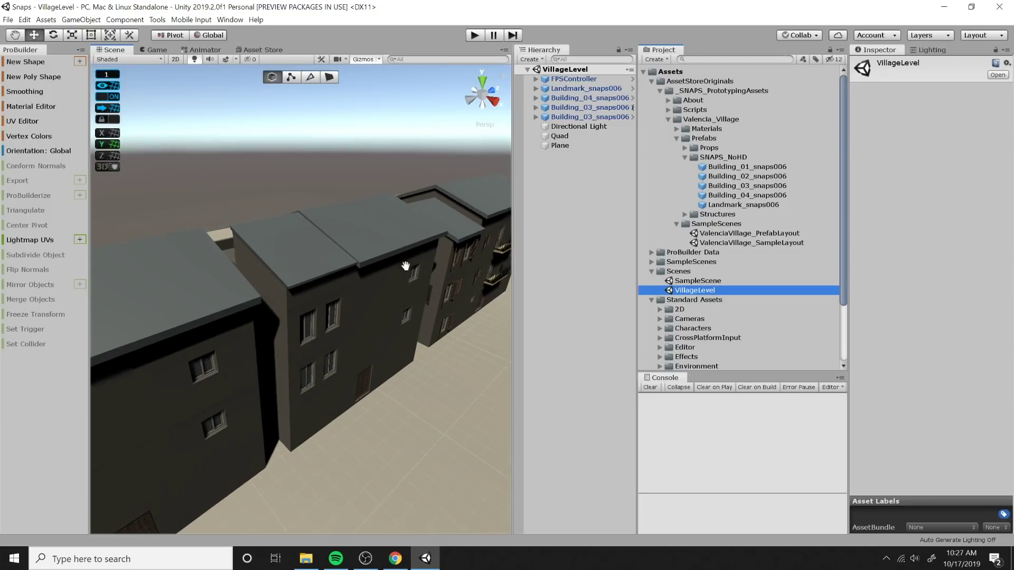
pyautogui.moveTo(407, 265); pyautogui.dragTo(331, 245, button='middle')
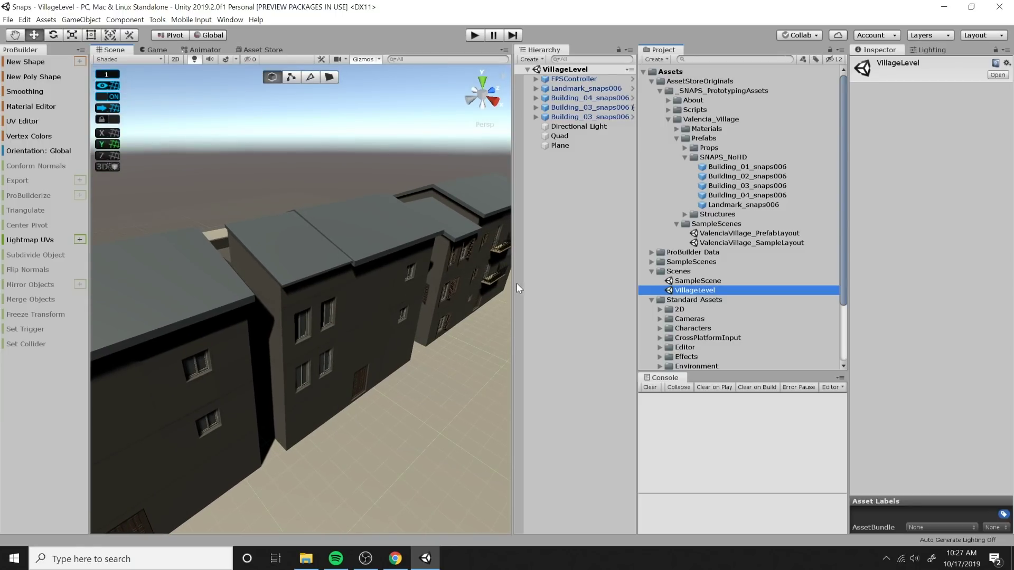
# Widen the Scene view and open the ProBuilder window
pyautogui.moveTo(513, 284); pyautogui.dragTo(588, 289)
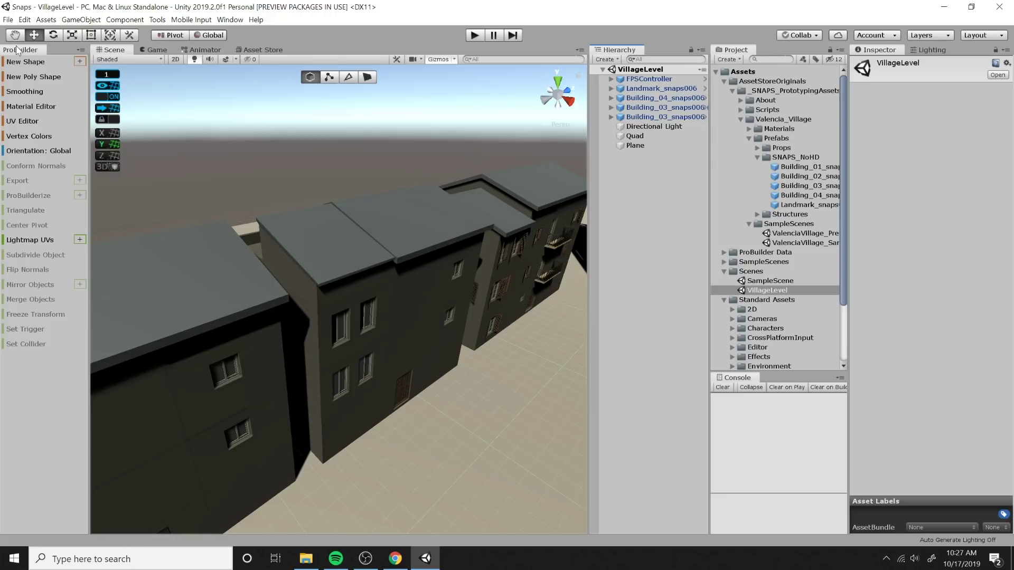
pyautogui.click(157, 20)
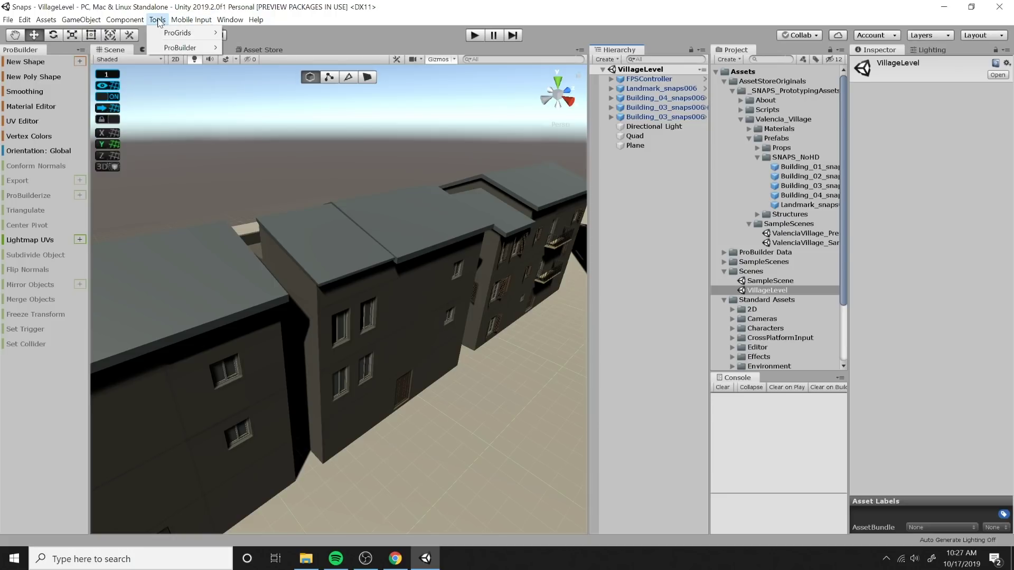
pyautogui.moveTo(185, 48)
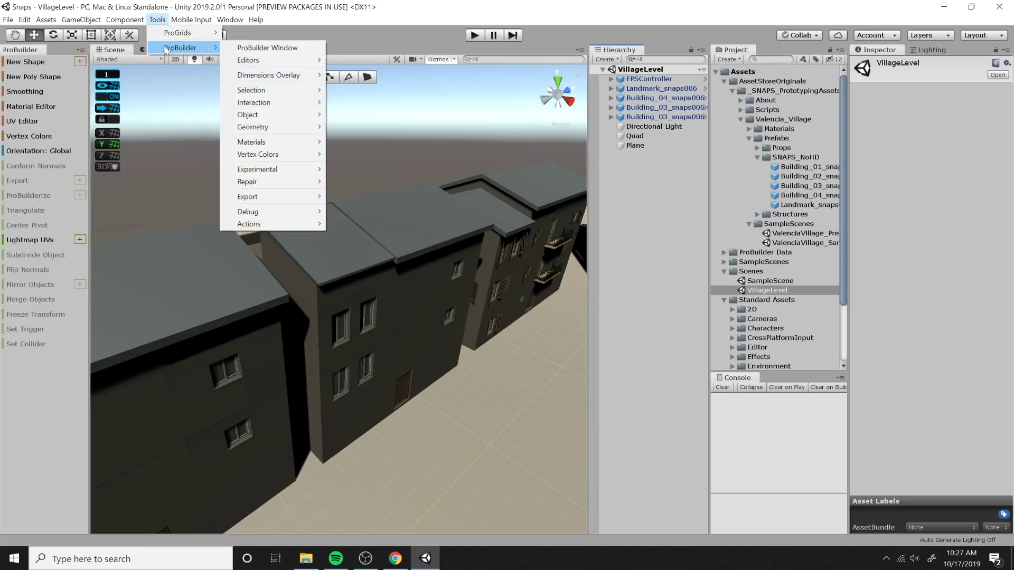
pyautogui.click(267, 49)
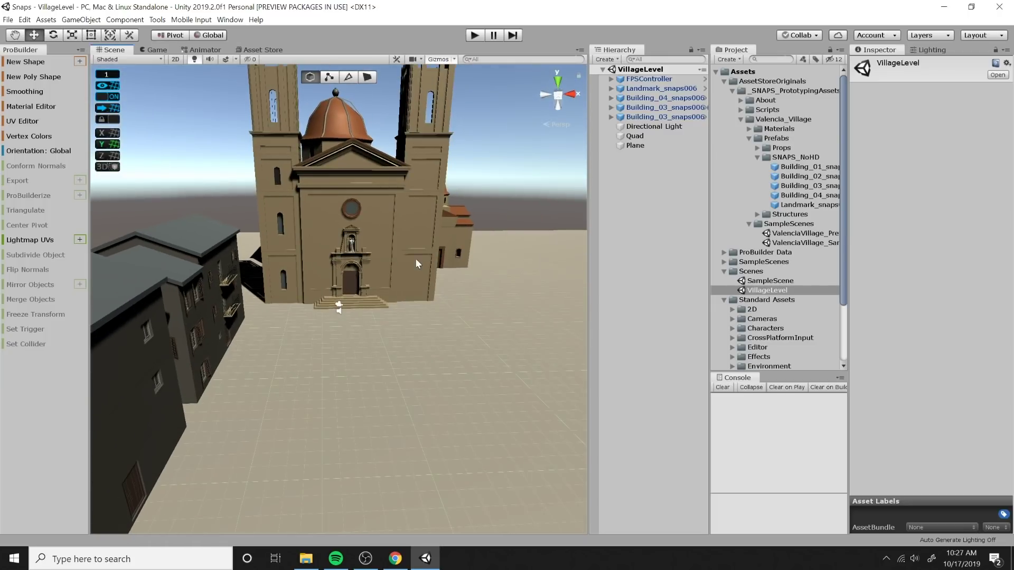
# In vertex selection mode, raise two corner vertices of the middle building's p_topCap_8m_02 roof piece into a steep peak
pyautogui.moveTo(288, 296); pyautogui.dragTo(518, 238, button='middle')
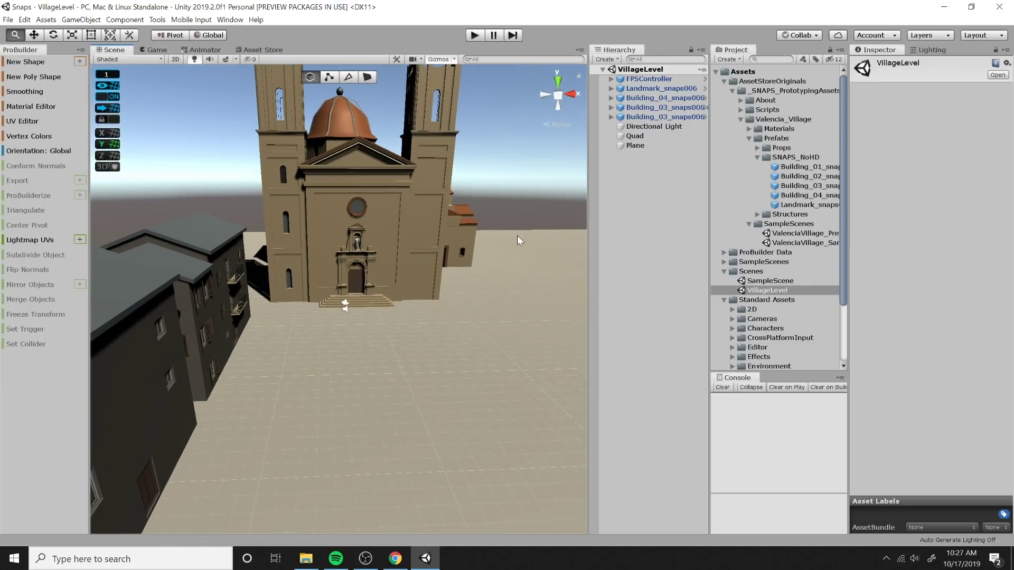
pyautogui.moveTo(438, 251); pyautogui.dragTo(328, 270, button='right')
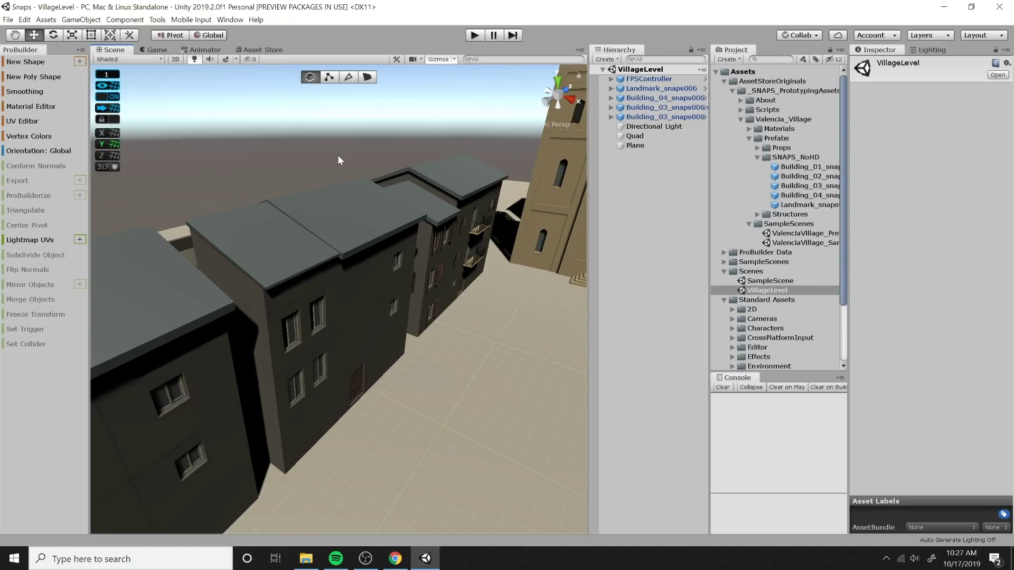
pyautogui.click(353, 239)
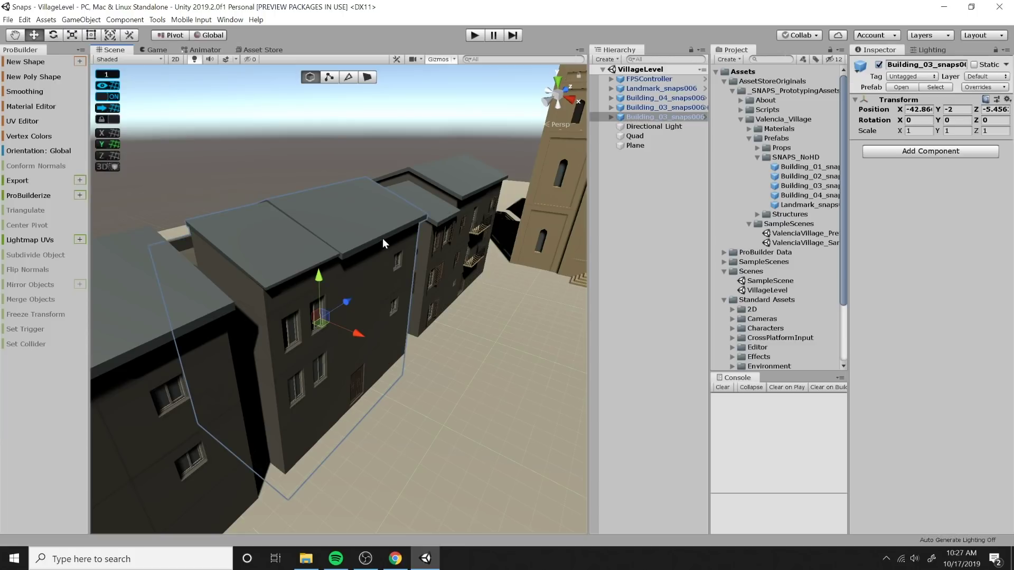
pyautogui.click(330, 77)
pyautogui.click(424, 216)
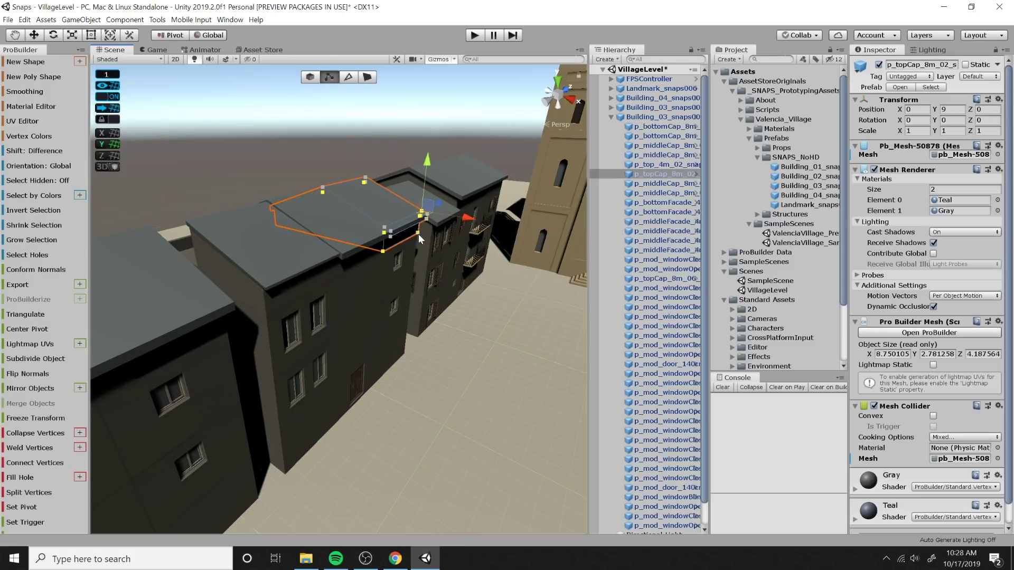
pyautogui.click(369, 180)
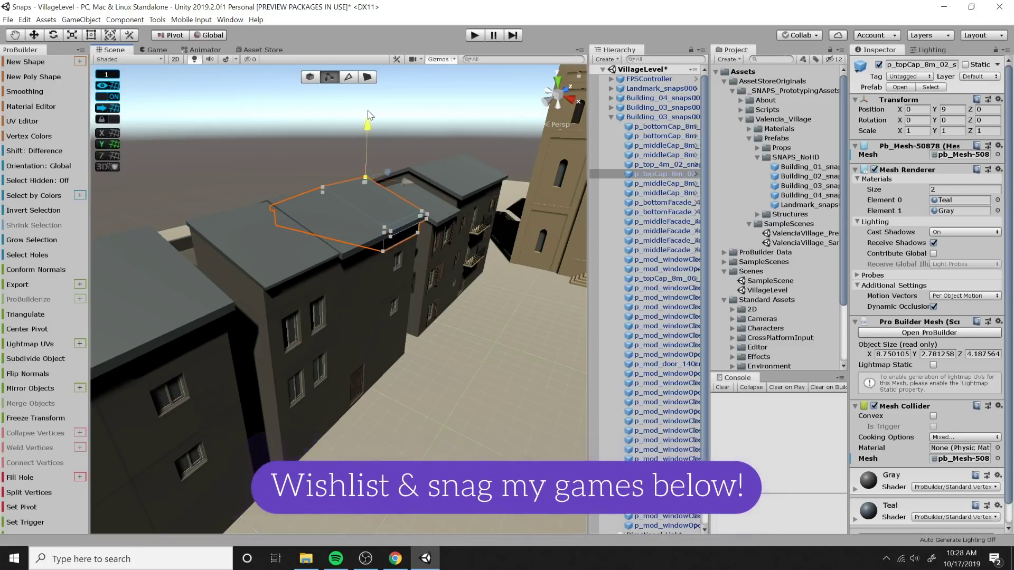
pyautogui.moveTo(369, 122); pyautogui.dragTo(373, 77)
pyautogui.keyDown('alt'); pyautogui.moveTo(400, 185); pyautogui.dragTo(239, 228); pyautogui.keyUp('alt')
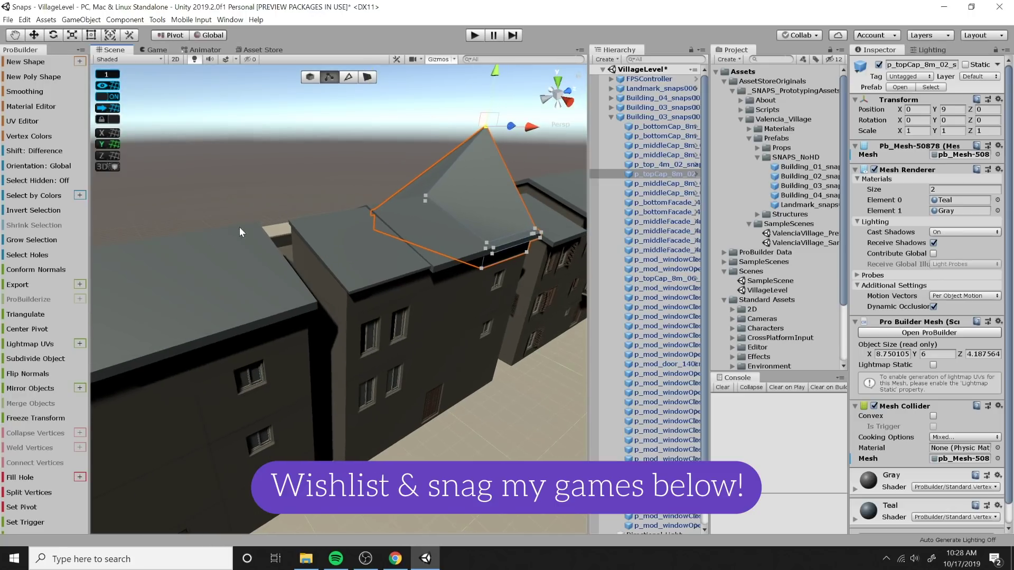
pyautogui.click(424, 194)
pyautogui.moveTo(430, 145); pyautogui.dragTo(438, 103)
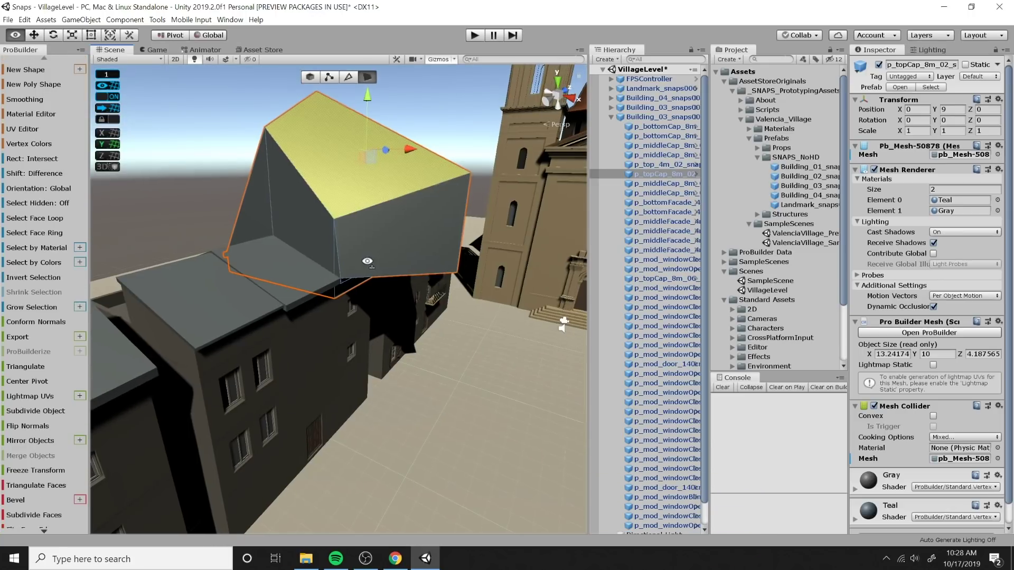
# Select the vertical side face of the raised roof block above the middle building
pyautogui.keyDown('alt'); pyautogui.moveTo(366, 262); pyautogui.dragTo(396, 269); pyautogui.keyUp('alt')
pyautogui.moveTo(396, 268); pyautogui.dragTo(361, 255, button='right')
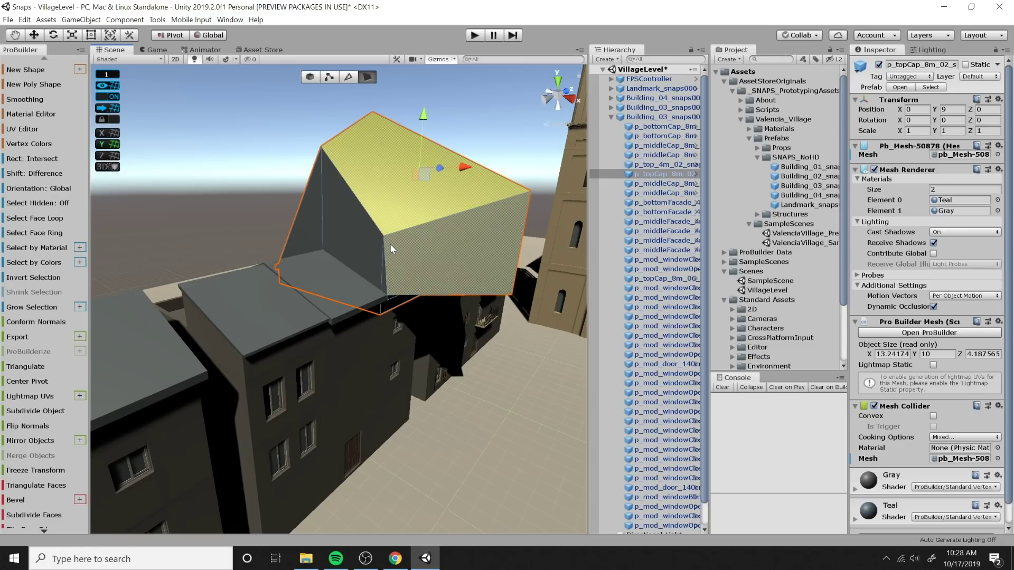
pyautogui.click(352, 264)
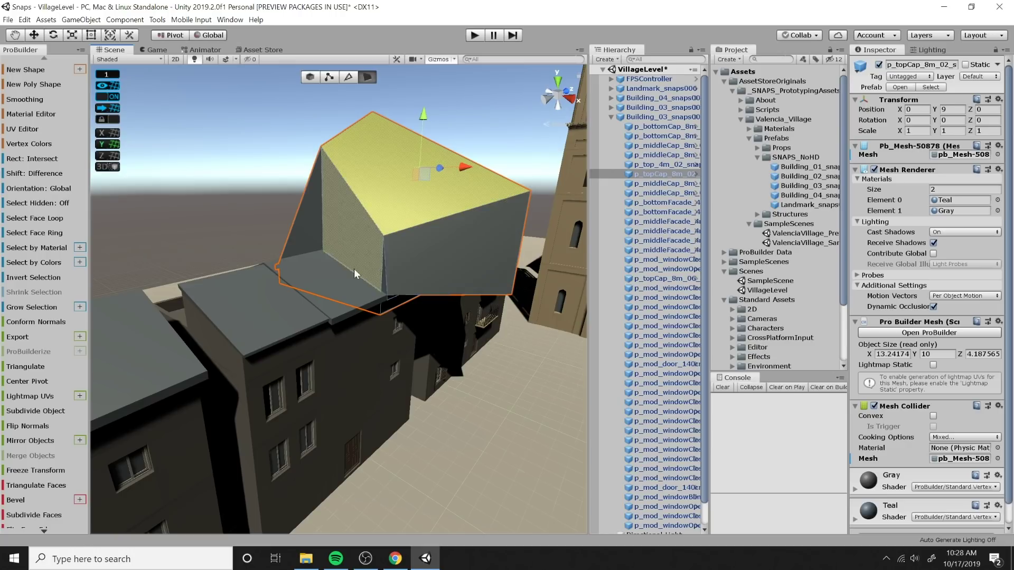
pyautogui.click(342, 205)
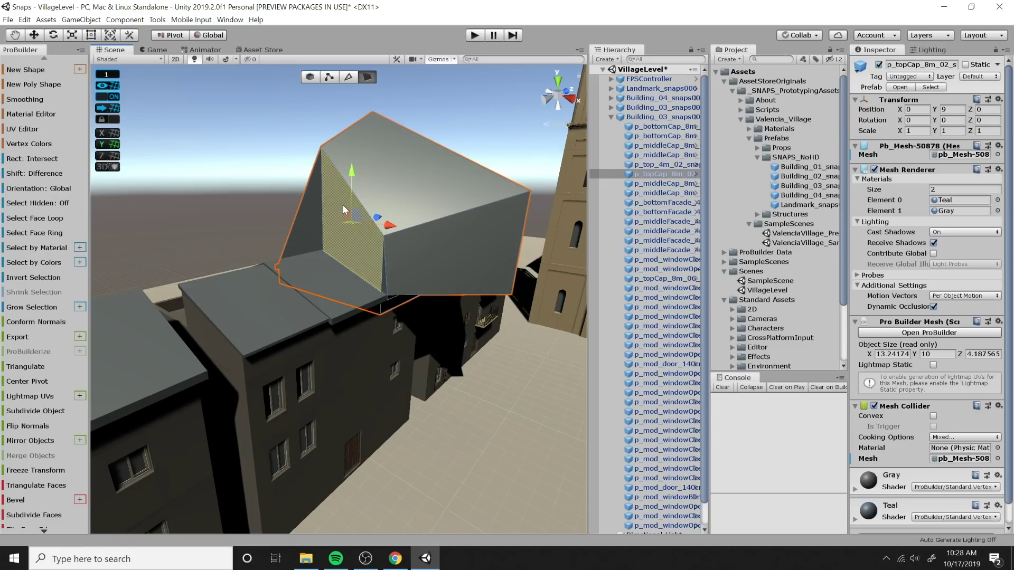
pyautogui.press('f')
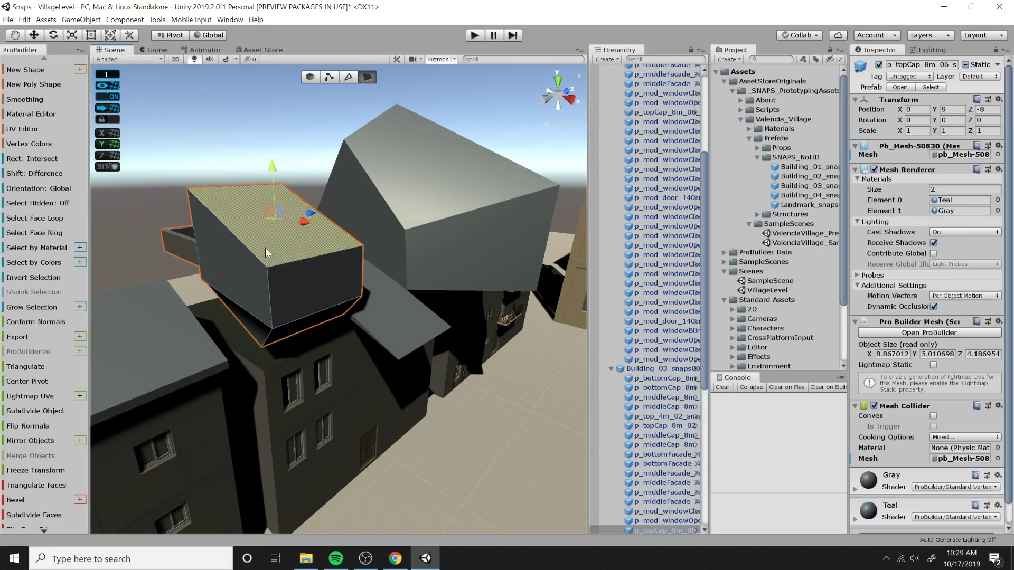
# Raise the top face of the larger roof block about 3 m and extrude its street-side face outward
pyautogui.click(417, 197)
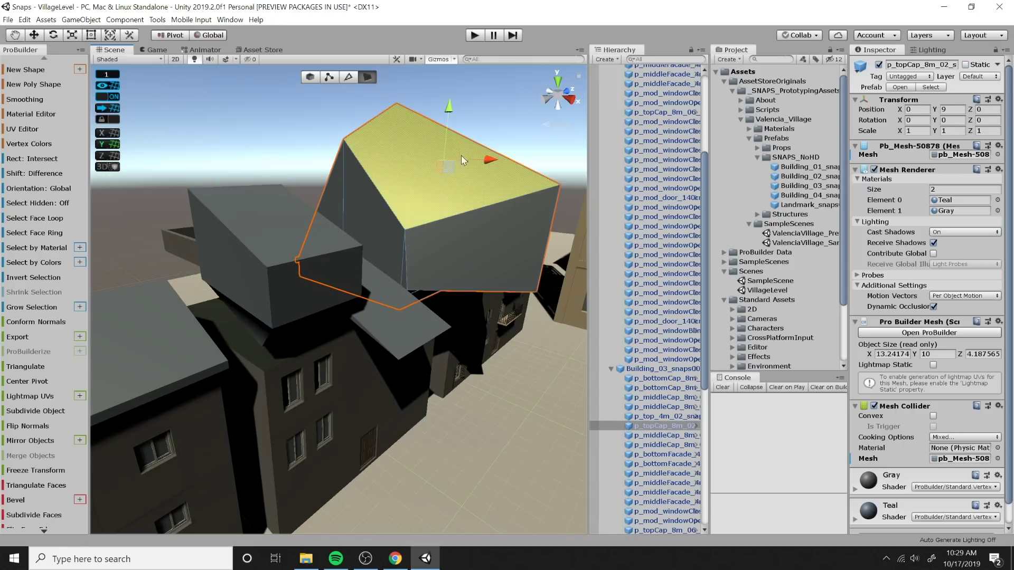
pyautogui.moveTo(451, 107); pyautogui.dragTo(458, 50)
pyautogui.click(486, 166)
pyautogui.moveTo(530, 175); pyautogui.dragTo(627, 188)
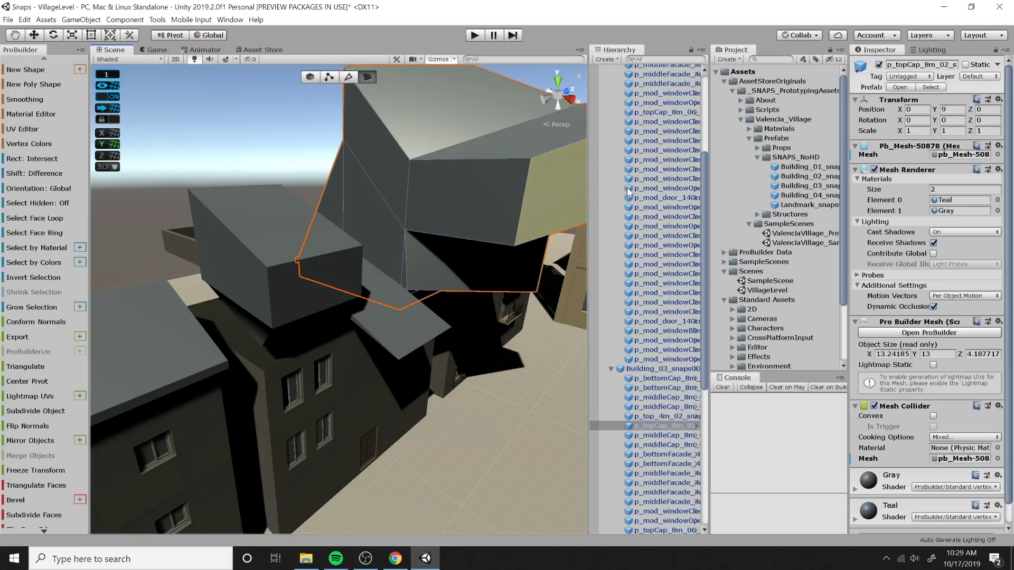
# Extend the roof extrusion's end face farther over the street and lower it so the arm slopes downward
pyautogui.moveTo(297, 207); pyautogui.dragTo(388, 188, button='right')
pyautogui.moveTo(349, 180); pyautogui.dragTo(425, 178)
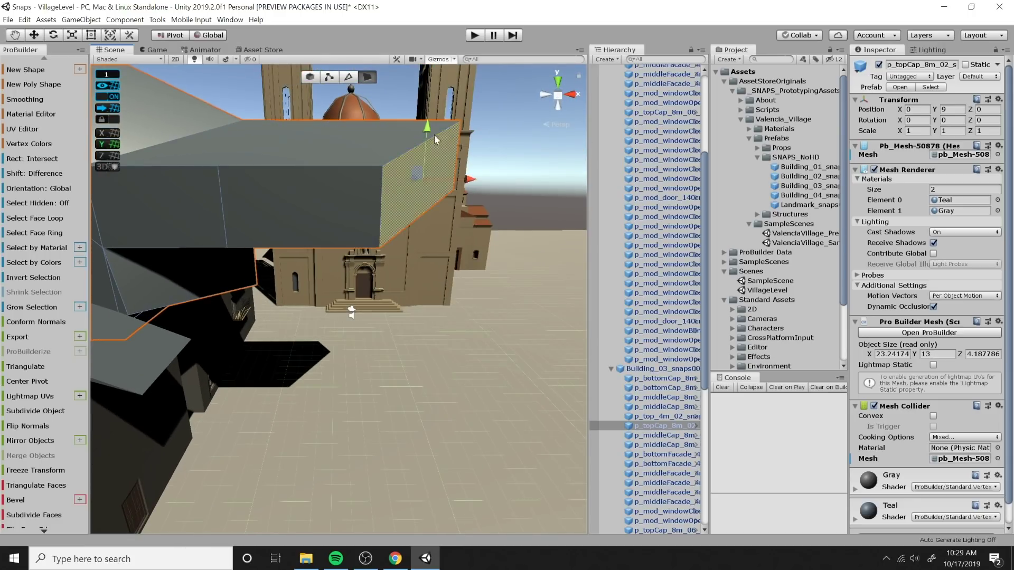
pyautogui.moveTo(434, 134); pyautogui.dragTo(407, 265)
# Extrude the sloped upper face of the roof arm repeatedly upward and outward into a stack of stepped blocks
pyautogui.click(401, 254)
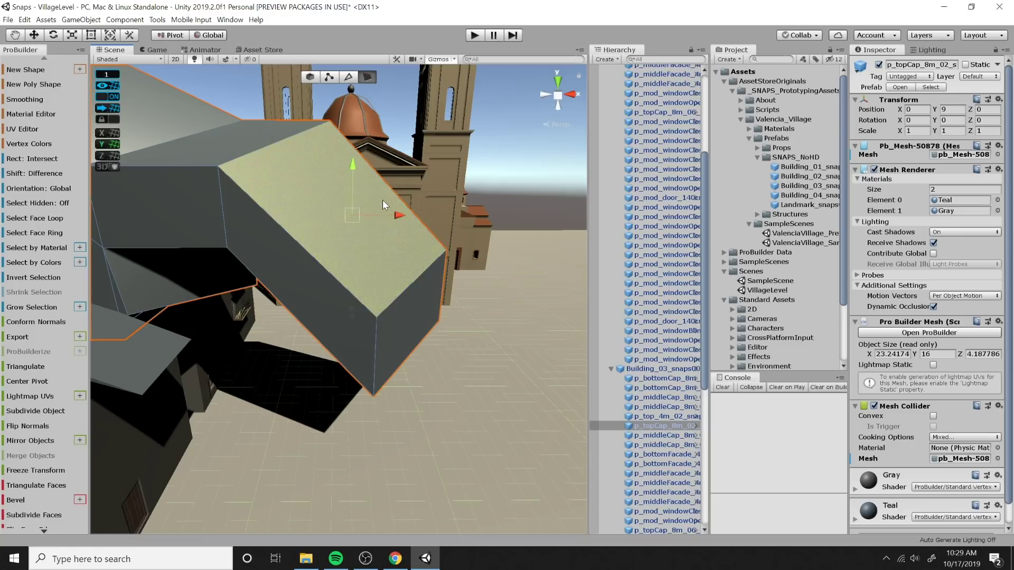
pyautogui.keyDown('alt'); pyautogui.moveTo(382, 200); pyautogui.dragTo(344, 204); pyautogui.keyUp('alt')
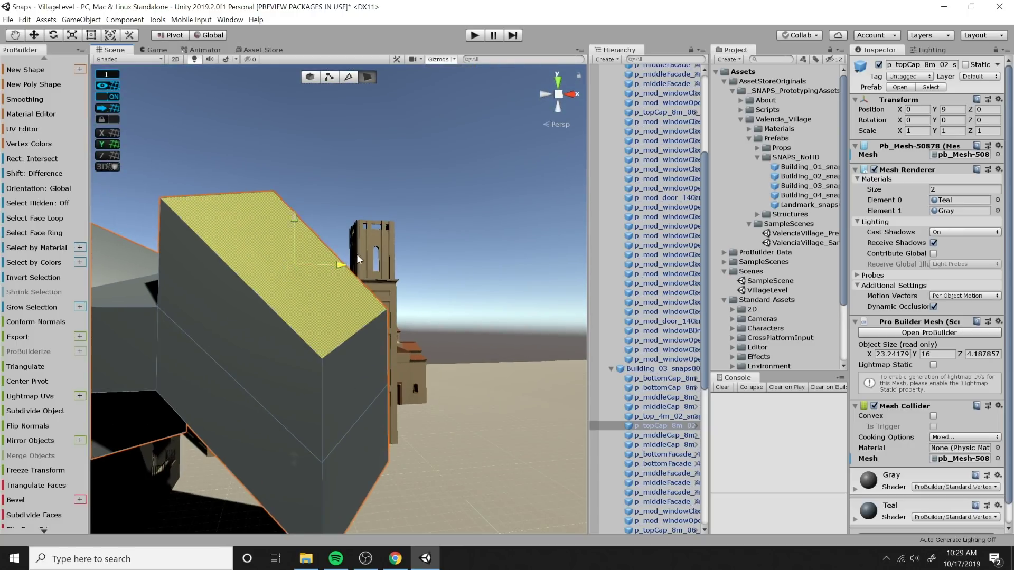
pyautogui.keyDown('shift'); pyautogui.moveTo(357, 254); pyautogui.dragTo(458, 255); pyautogui.keyUp('shift')
pyautogui.keyDown('shift'); pyautogui.moveTo(406, 226); pyautogui.dragTo(418, 112); pyautogui.keyUp('shift')
pyautogui.keyDown('shift'); pyautogui.moveTo(453, 162); pyautogui.dragTo(528, 166); pyautogui.keyUp('shift')
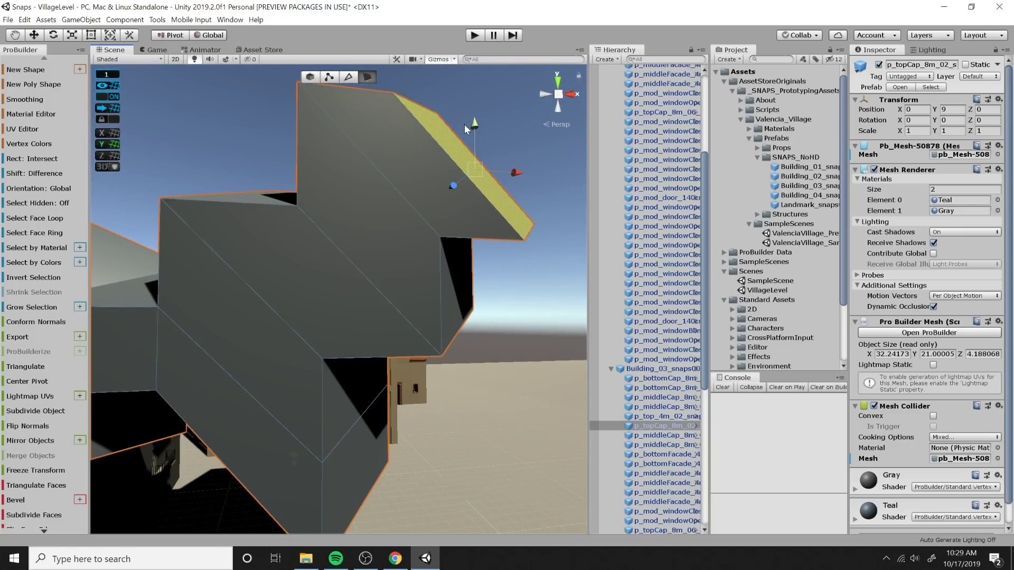
pyautogui.keyDown('shift'); pyautogui.moveTo(466, 126); pyautogui.dragTo(469, 81); pyautogui.keyUp('shift')
# Extrude a face of the church dome sideways into a long beam and extrude the beam's end upward
pyautogui.scroll(-6, 455, 229)
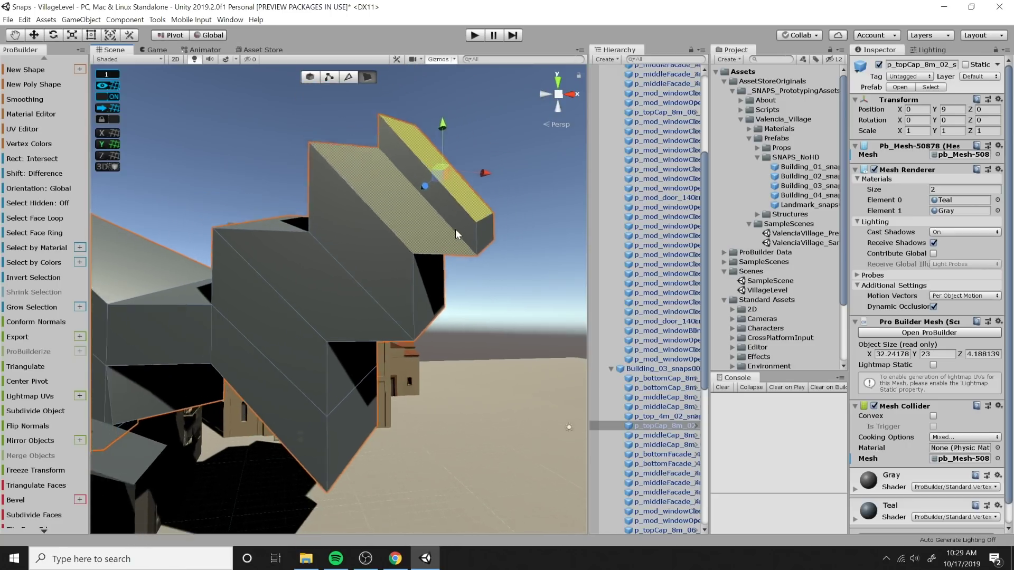
pyautogui.scroll(-7, 455, 229)
pyautogui.moveTo(458, 231); pyautogui.dragTo(396, 302, button='right')
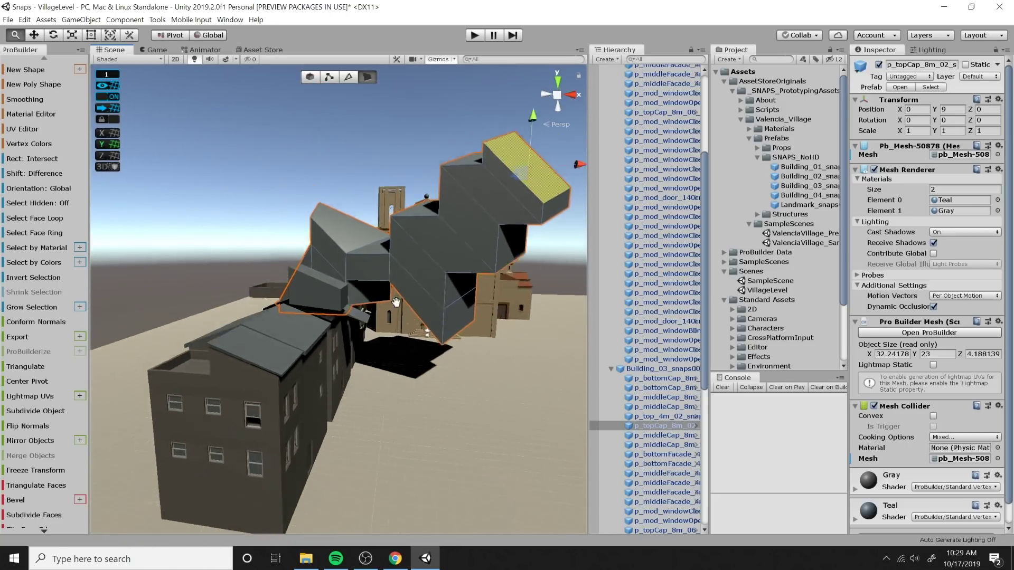
pyautogui.keyDown('alt'); pyautogui.moveTo(396, 301); pyautogui.dragTo(457, 243); pyautogui.keyUp('alt')
pyautogui.click(398, 148)
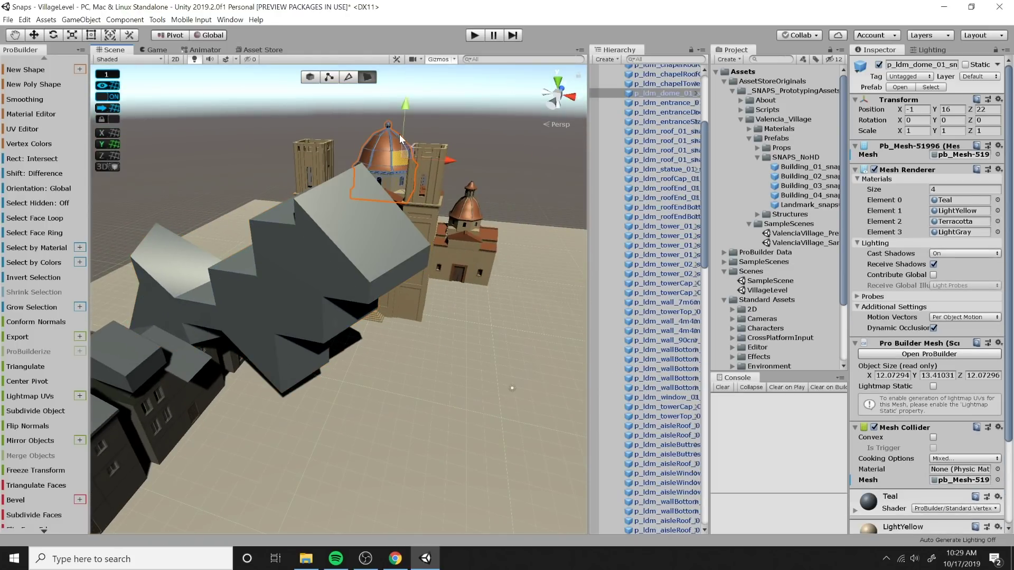
pyautogui.keyDown('shift'); pyautogui.moveTo(449, 157); pyautogui.dragTo(719, 201); pyautogui.keyUp('shift')
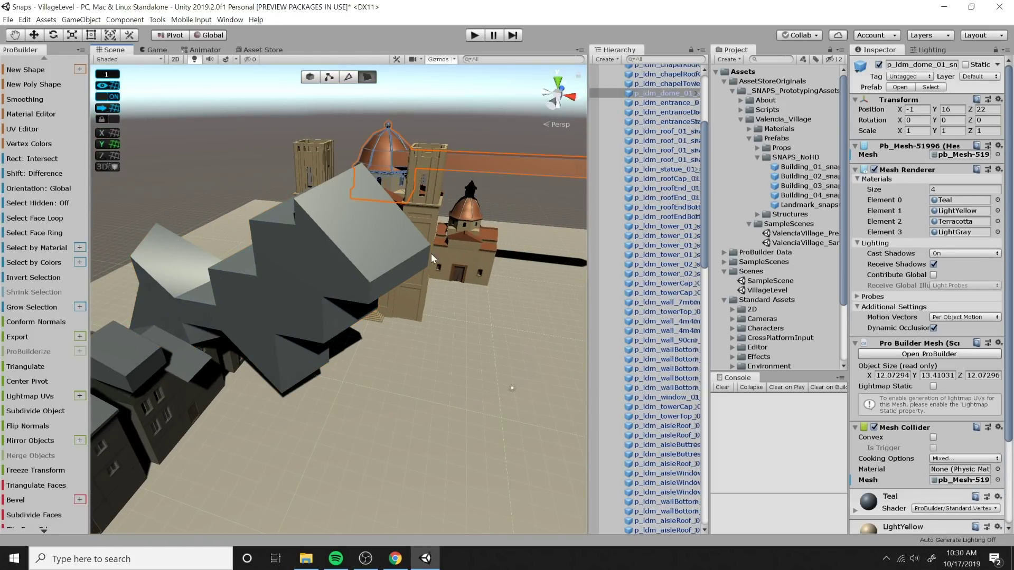
pyautogui.moveTo(431, 253); pyautogui.dragTo(516, 248, button='right')
pyautogui.keyDown('shift'); pyautogui.moveTo(407, 165); pyautogui.dragTo(415, 77); pyautogui.keyUp('shift')
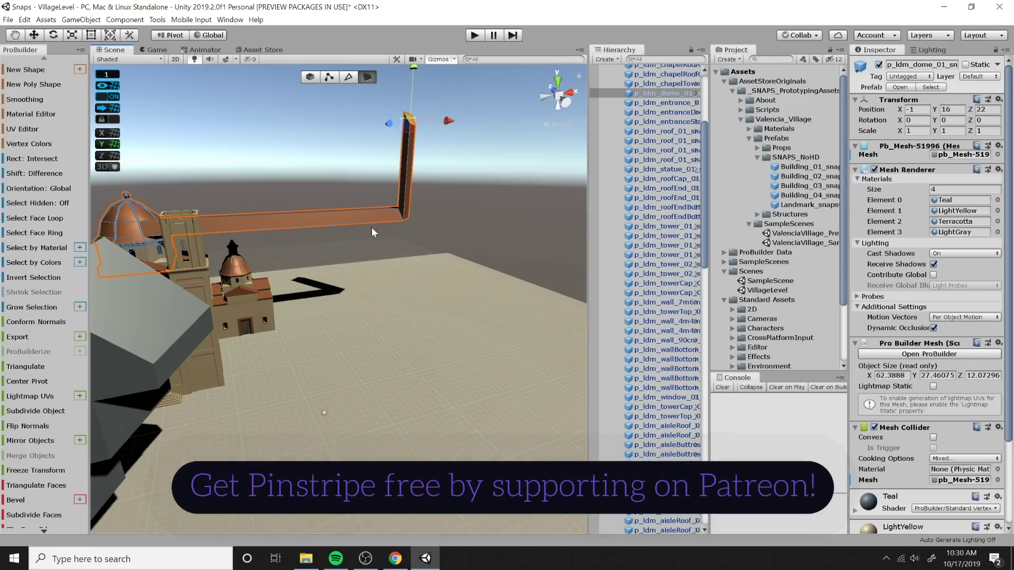
pyautogui.moveTo(371, 227); pyautogui.dragTo(263, 271, button='right')
pyautogui.moveTo(263, 272); pyautogui.dragTo(366, 327, button='middle')
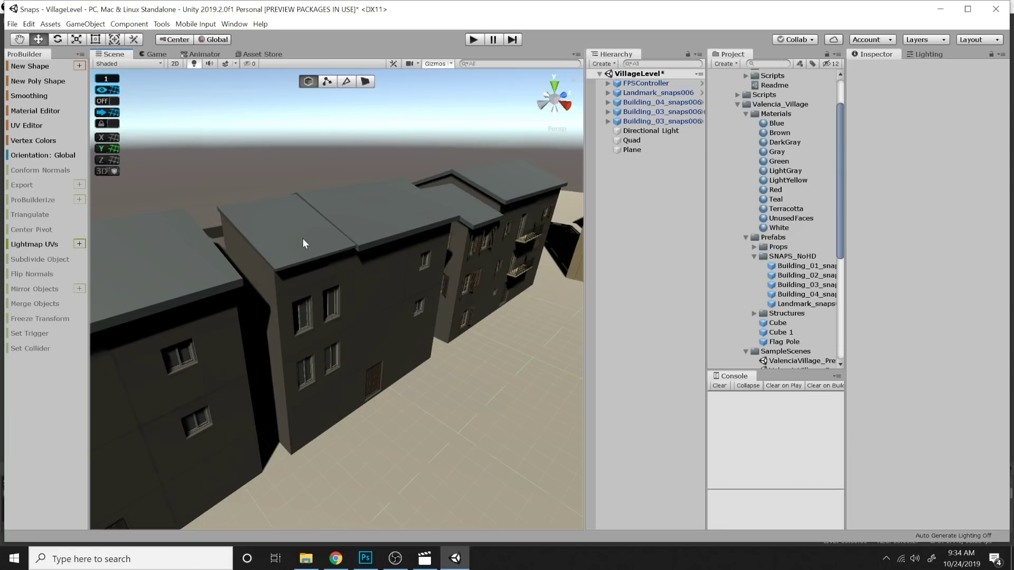
# Inset the end roof face of the middle building slightly and extrude it about 0.9 m upward into a raised block
pyautogui.keyDown('alt'); pyautogui.moveTo(303, 243); pyautogui.dragTo(375, 259); pyautogui.keyUp('alt')
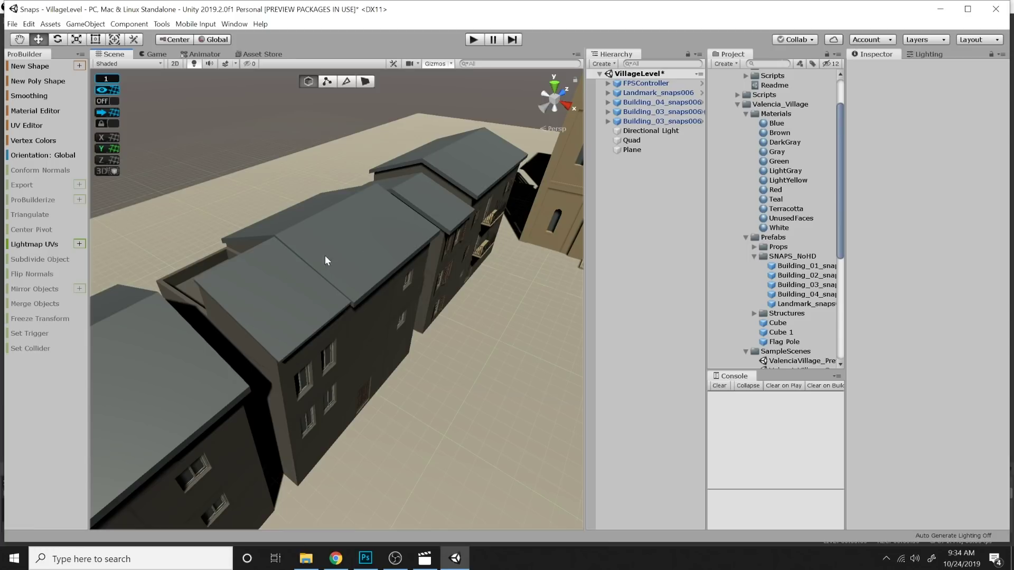
pyautogui.scroll(-2, 355, 254)
pyautogui.moveTo(353, 255); pyautogui.dragTo(335, 259, button='middle')
pyautogui.keyDown('alt'); pyautogui.moveTo(335, 258); pyautogui.dragTo(320, 275); pyautogui.keyUp('alt')
pyautogui.click(365, 82)
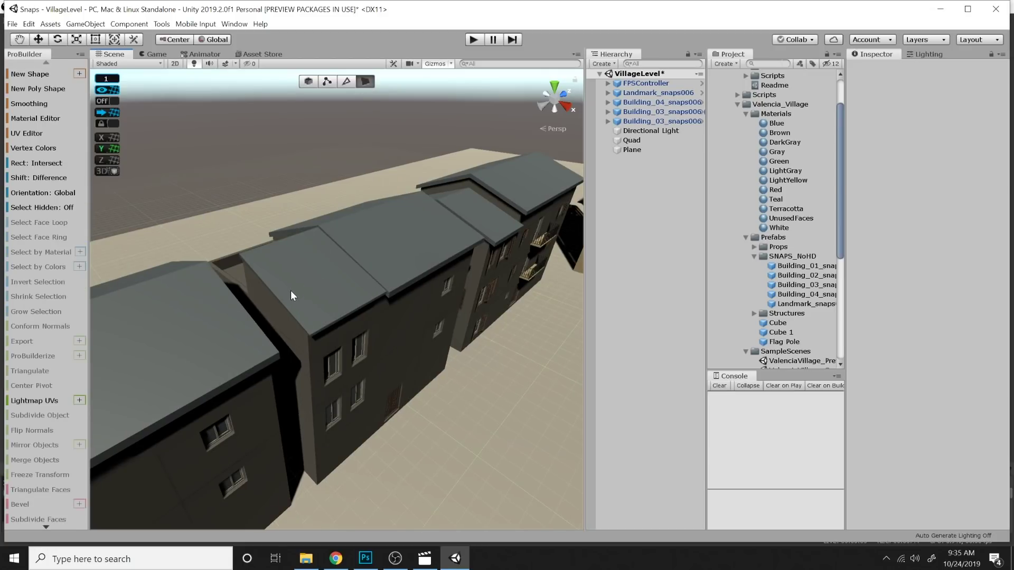
pyautogui.click(334, 278)
pyautogui.press('f')
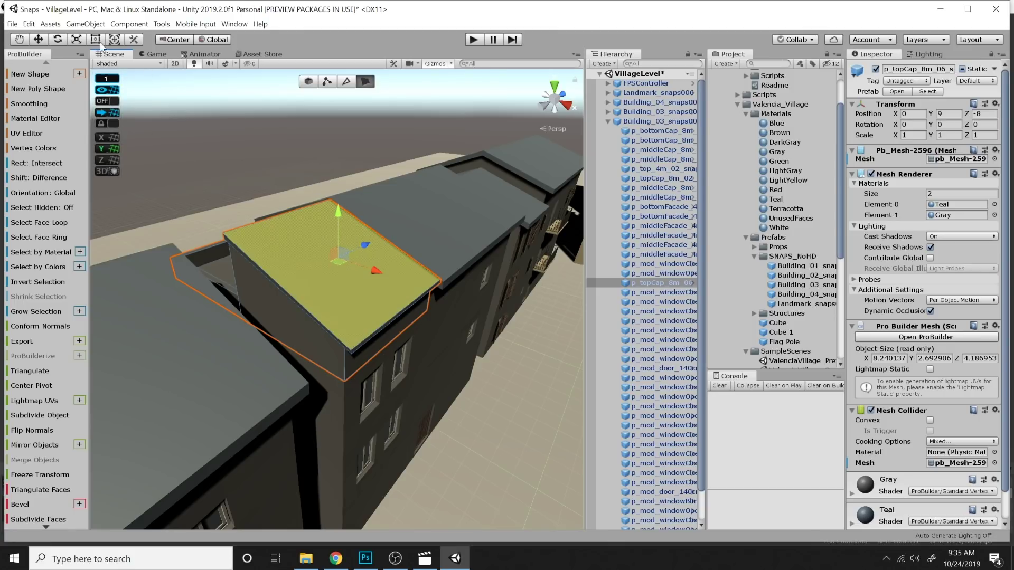
pyautogui.click(83, 35)
pyautogui.moveTo(340, 256); pyautogui.dragTo(340, 258)
pyautogui.press('w')
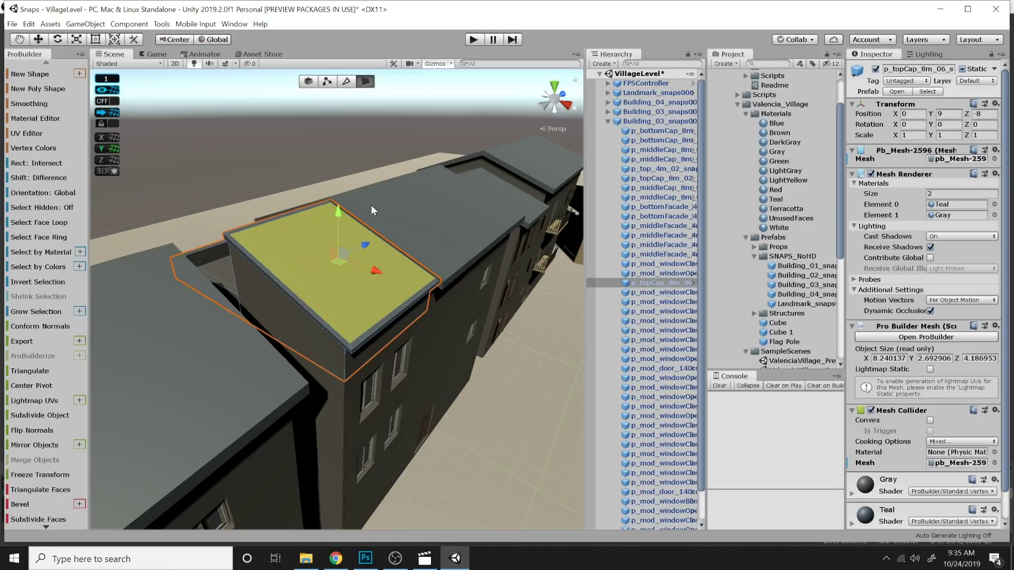
pyautogui.moveTo(339, 212); pyautogui.dragTo(349, 179)
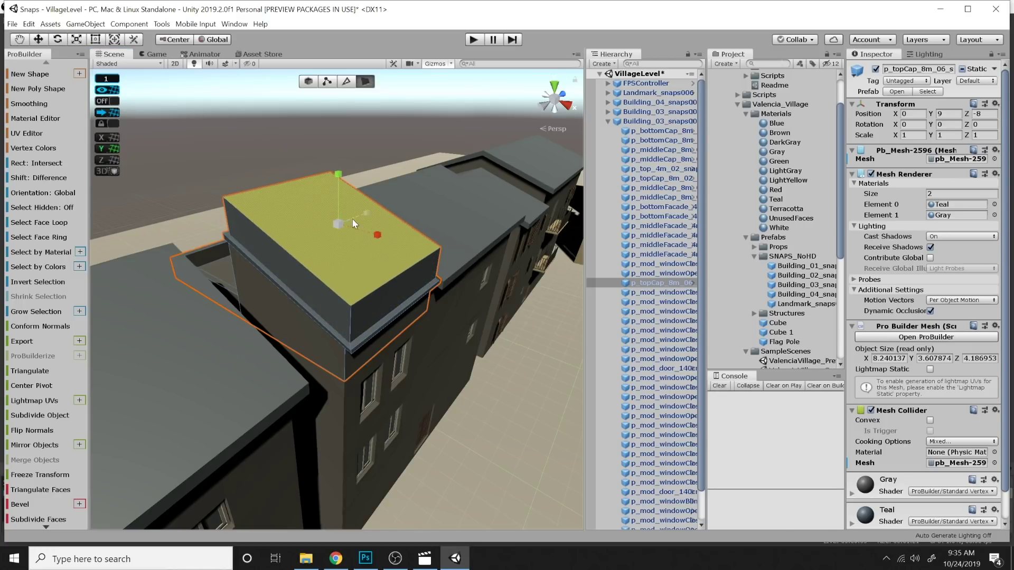
# Extrude the raised block's top face outward and slightly upward into a thin overhanging cap
pyautogui.moveTo(340, 221); pyautogui.dragTo(344, 222)
pyautogui.press('w')
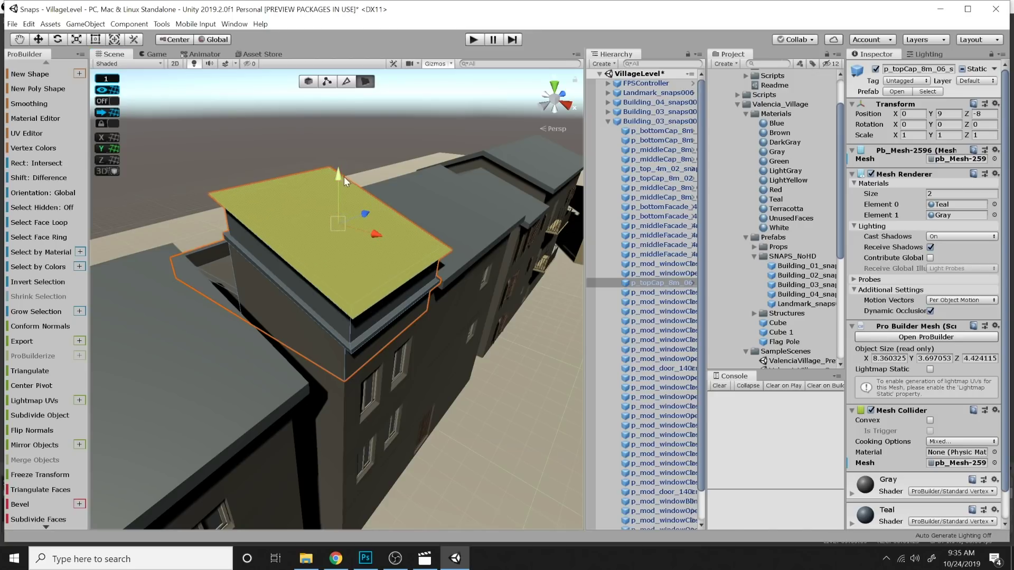
pyautogui.click(388, 122)
# Inset the roof face at the opposite end of the middle building, leaving an even border around it
pyautogui.keyDown('alt'); pyautogui.moveTo(388, 122); pyautogui.dragTo(364, 292); pyautogui.keyUp('alt')
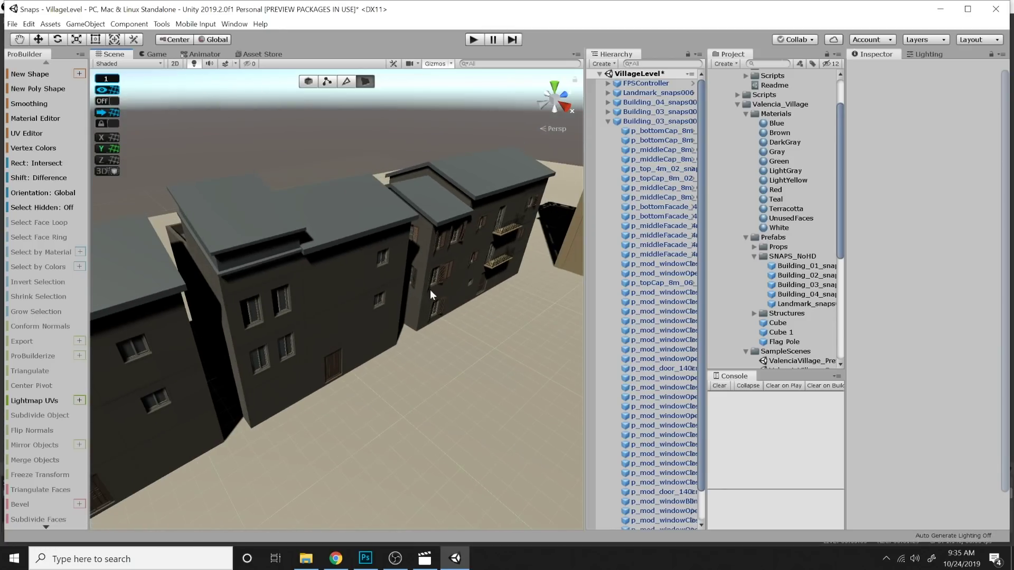
pyautogui.moveTo(429, 289); pyautogui.dragTo(335, 304, button='right')
pyautogui.moveTo(335, 304); pyautogui.dragTo(358, 296, button='middle')
pyautogui.scroll(-4, 358, 295)
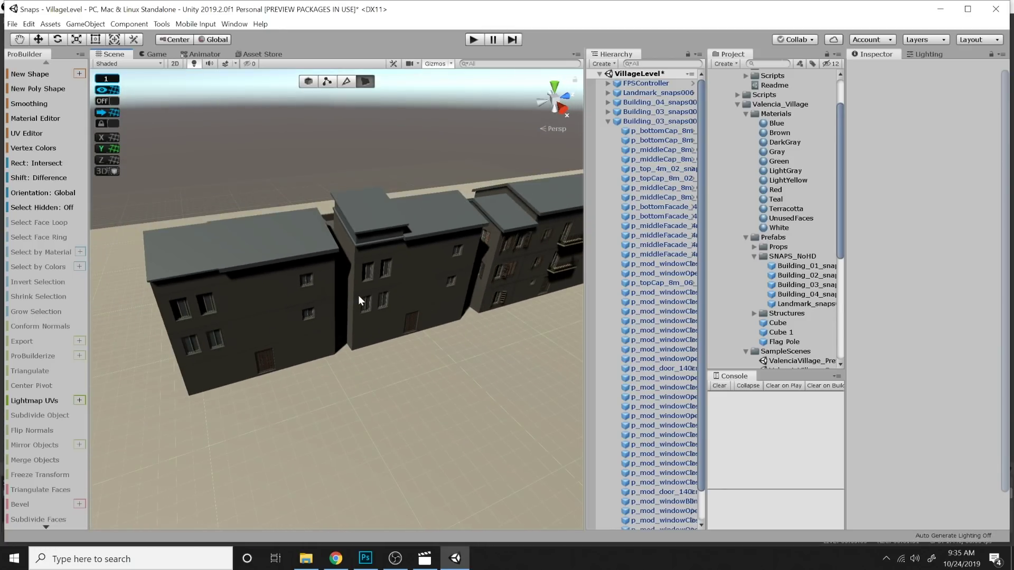
pyautogui.moveTo(422, 232); pyautogui.dragTo(429, 252, button='right')
pyautogui.click(420, 226)
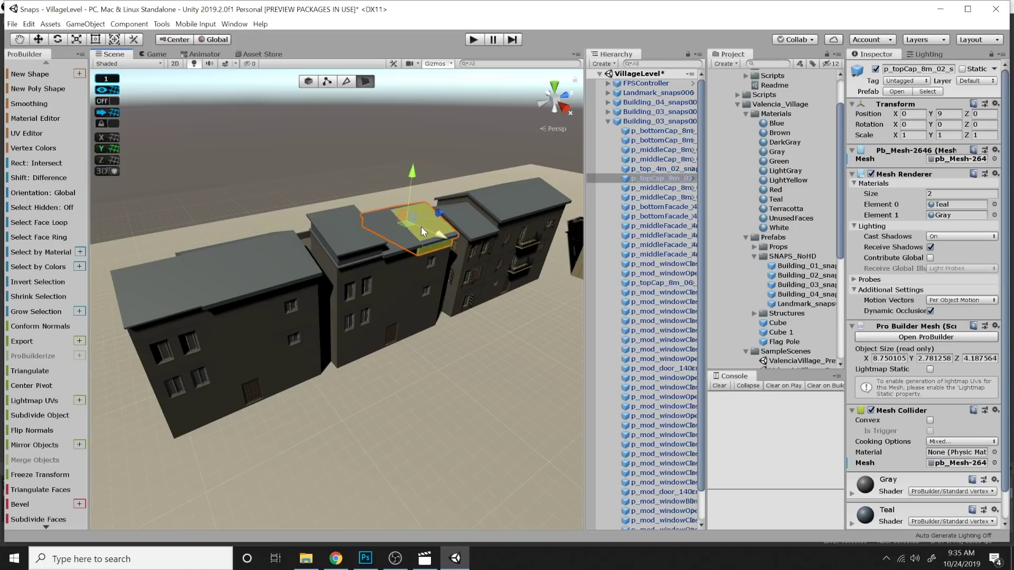
pyautogui.scroll(3, 420, 227)
pyautogui.scroll(-2, 420, 227)
pyautogui.moveTo(420, 227); pyautogui.dragTo(343, 328, button='middle')
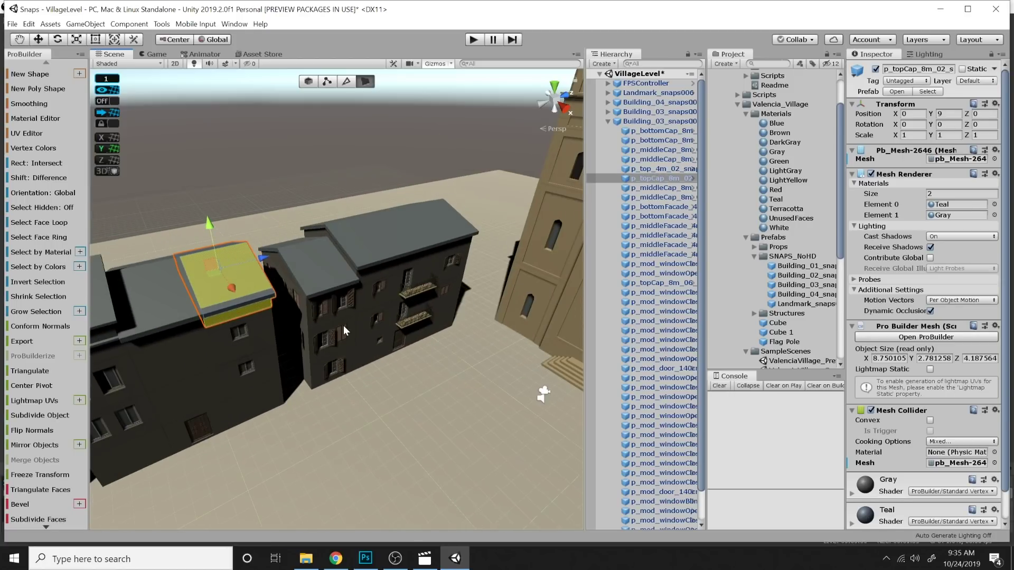
pyautogui.scroll(3, 343, 325)
pyautogui.moveTo(344, 314); pyautogui.dragTo(251, 301, button='right')
pyautogui.click(283, 270)
pyautogui.click(283, 270)
pyautogui.click(379, 236)
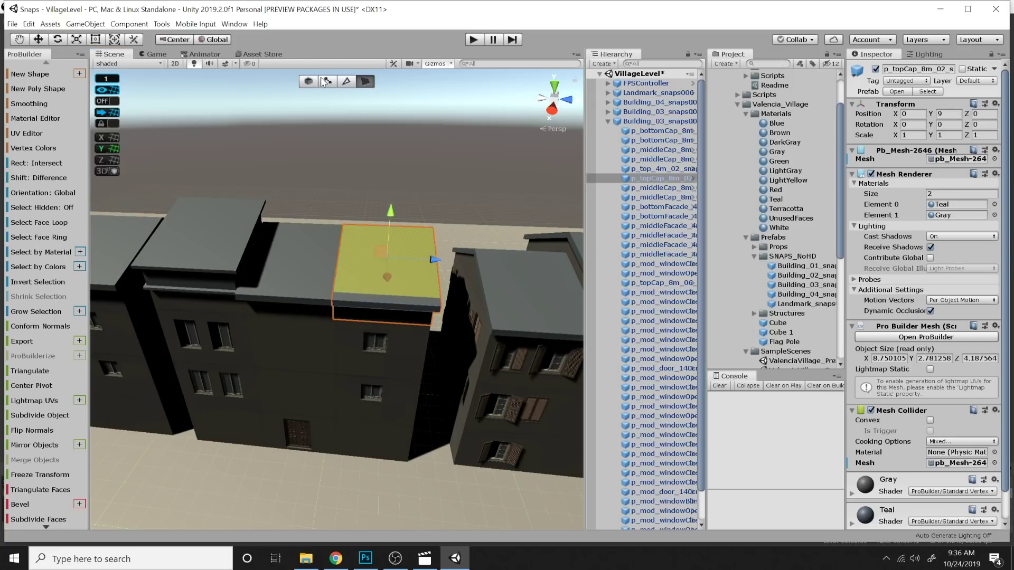
pyautogui.click(77, 39)
pyautogui.keyDown('shift'); pyautogui.moveTo(388, 257); pyautogui.dragTo(383, 261); pyautogui.keyUp('shift')
pyautogui.click(38, 40)
pyautogui.click(37, 40)
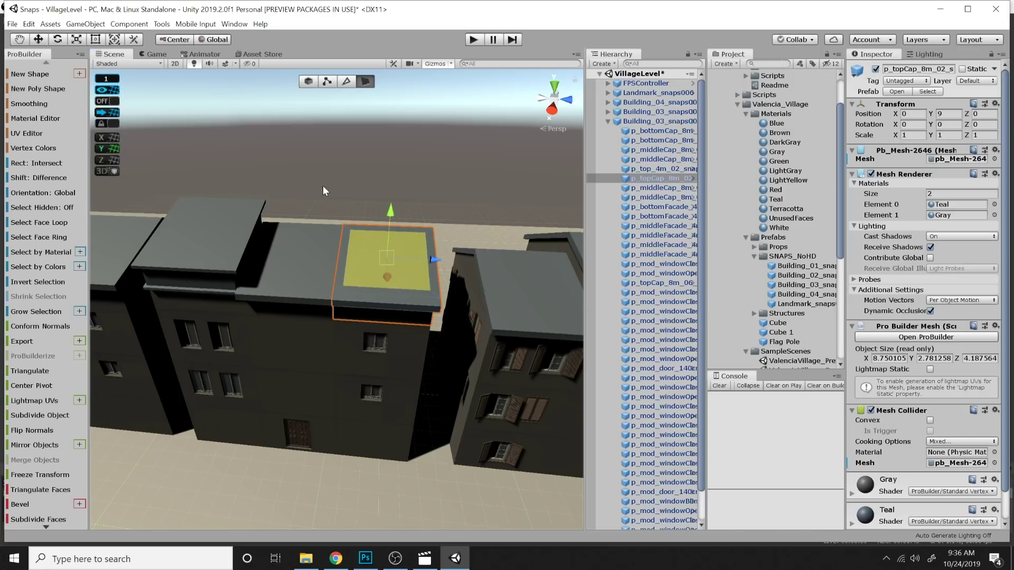
# Extrude the inset roof face about 5 m upward into a square tower
pyautogui.keyDown('shift'); pyautogui.moveTo(390, 212); pyautogui.dragTo(421, 108); pyautogui.keyUp('shift')
pyautogui.keyDown('alt'); pyautogui.moveTo(359, 261); pyautogui.dragTo(391, 276); pyautogui.keyUp('alt')
pyautogui.moveTo(390, 276); pyautogui.dragTo(421, 294, button='middle')
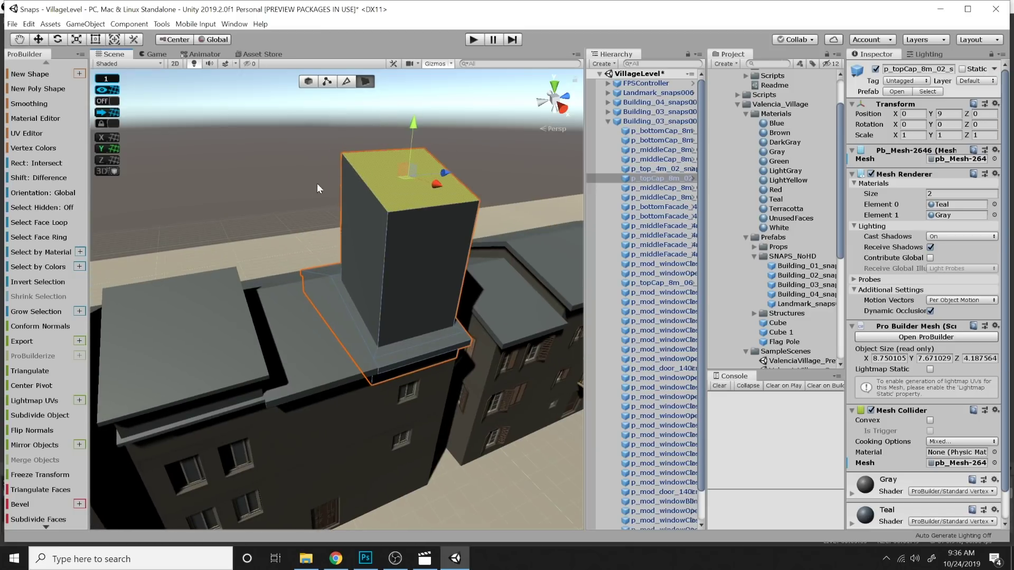
# Extrude the tower's top face outward and slightly upward into an overhanging cap
pyautogui.click(78, 41)
pyautogui.moveTo(408, 174); pyautogui.dragTo(411, 174)
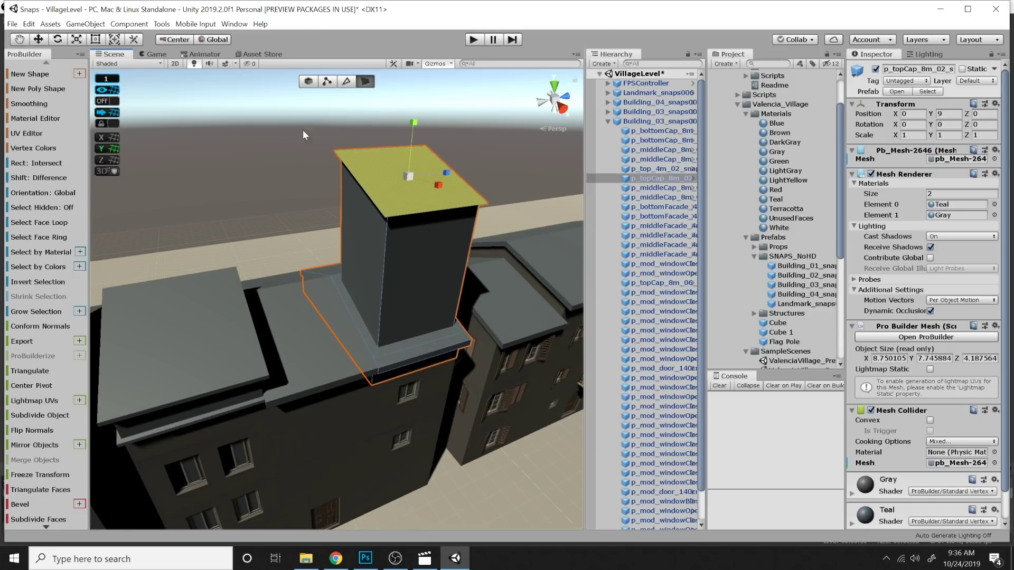
pyautogui.click(39, 39)
pyautogui.keyDown('shift'); pyautogui.moveTo(414, 125); pyautogui.dragTo(417, 120); pyautogui.keyUp('shift')
pyautogui.click(422, 120)
# Inspect the reshaped rooftops along the row of buildings from several angles
pyautogui.moveTo(359, 297); pyautogui.dragTo(364, 312, button='right')
pyautogui.scroll(-5, 364, 312)
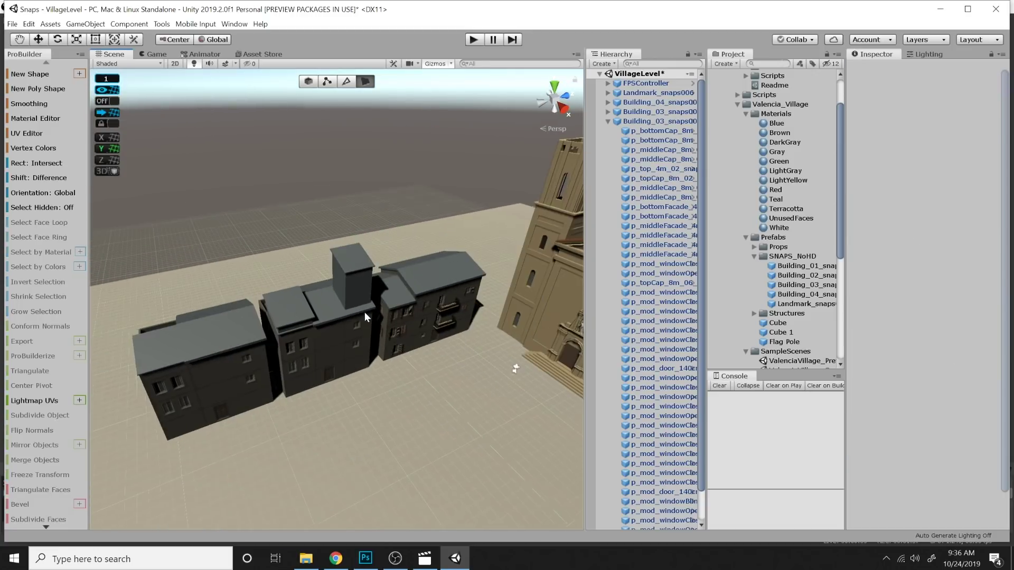
pyautogui.click(410, 276)
pyautogui.moveTo(410, 276); pyautogui.dragTo(390, 240, button='middle')
pyautogui.click(437, 227)
pyautogui.moveTo(437, 227); pyautogui.dragTo(457, 215, button='right')
pyautogui.moveTo(457, 214); pyautogui.dragTo(451, 252, button='middle')
pyautogui.moveTo(450, 250); pyautogui.dragTo(347, 265, button='right')
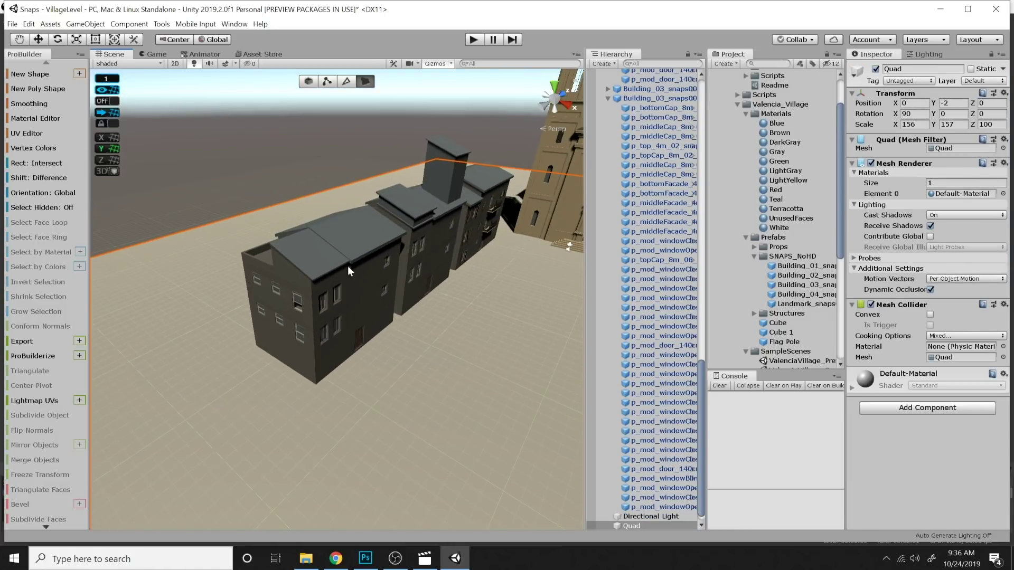
pyautogui.click(309, 182)
pyautogui.moveTo(415, 233); pyautogui.dragTo(462, 226, button='right')
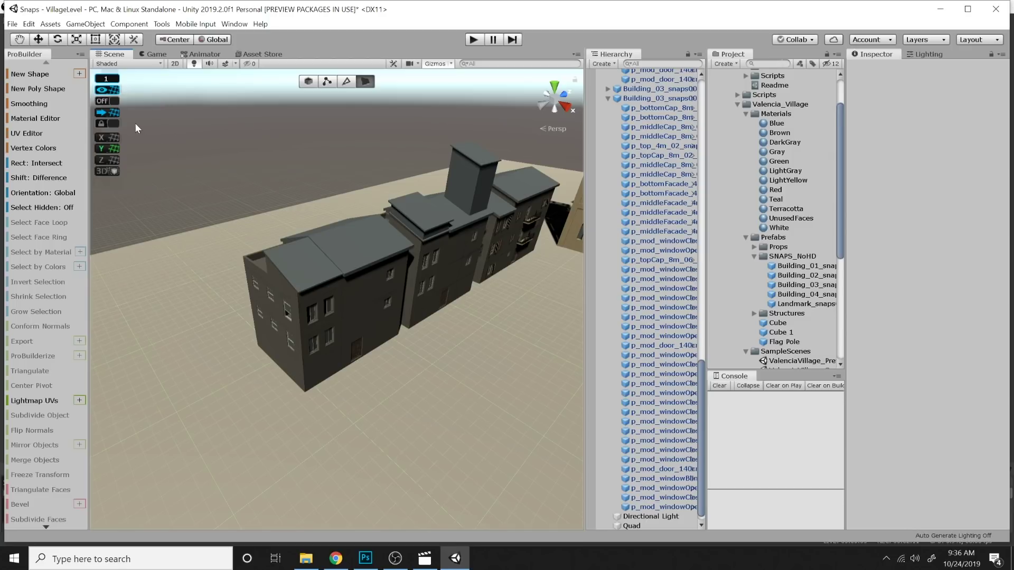
pyautogui.moveTo(301, 276); pyautogui.dragTo(314, 275, button='right')
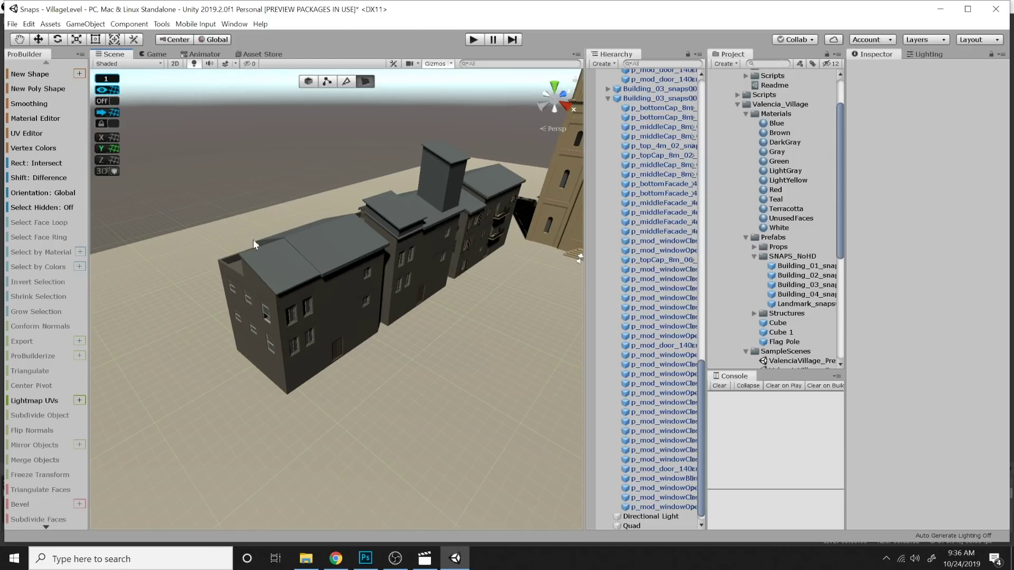
# Add a ProBuilder cube on the end building's roof and scale it into a pillar about 0.47 m wide and 1.93 m tall
pyautogui.click(78, 74)
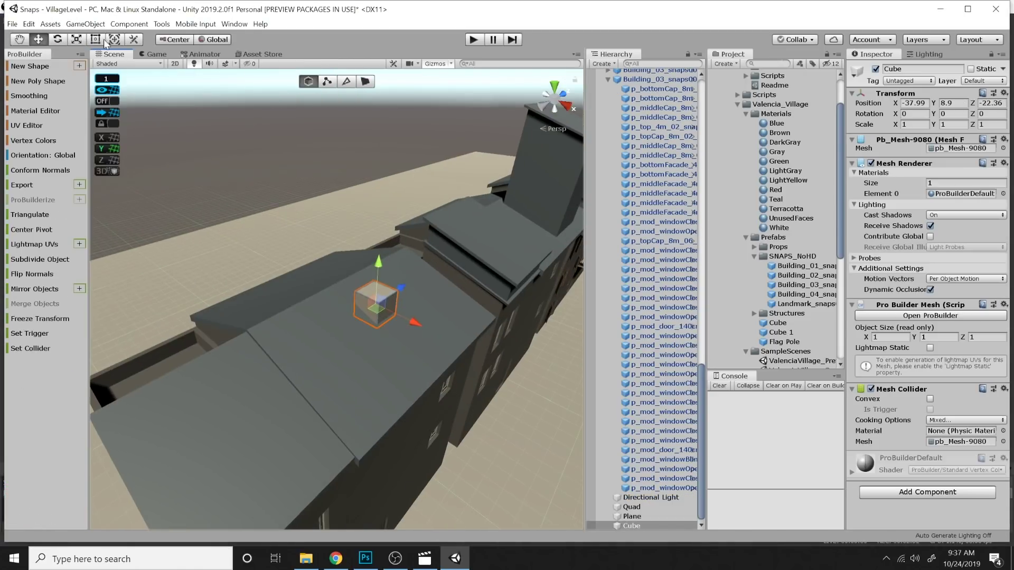
pyautogui.press('r')
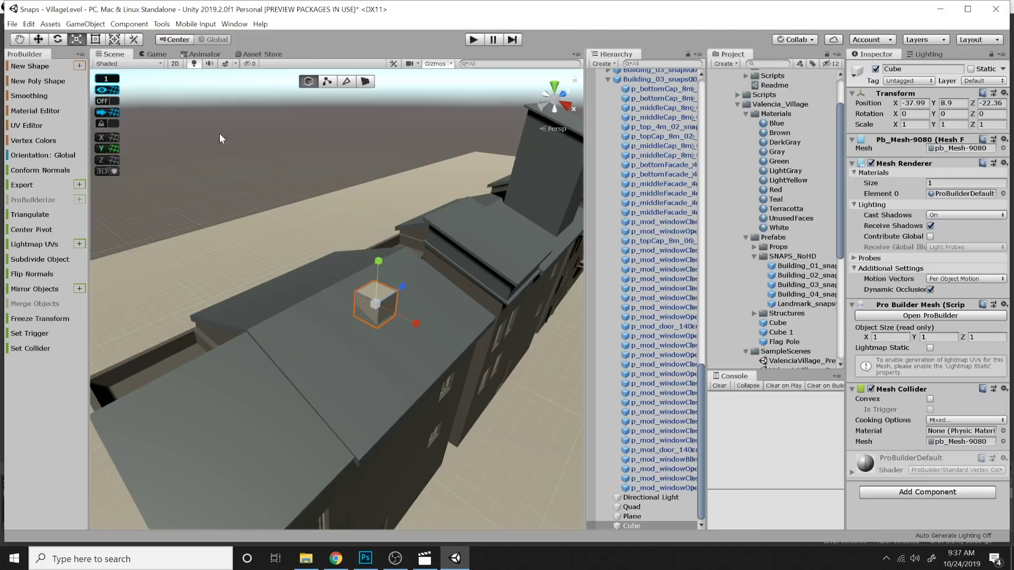
pyautogui.moveTo(376, 303); pyautogui.dragTo(369, 325)
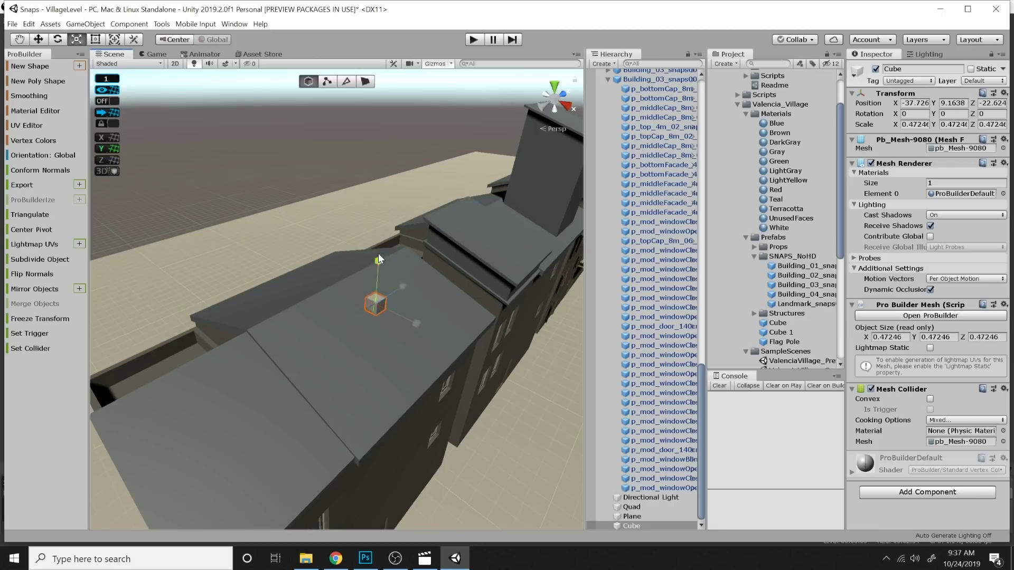
pyautogui.moveTo(378, 252); pyautogui.dragTo(368, 141)
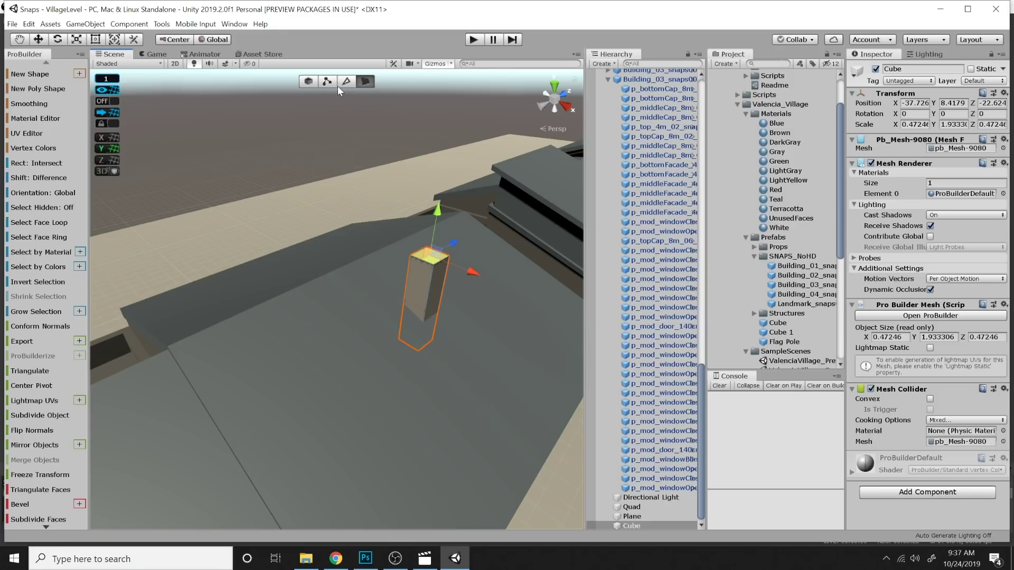
# Extrude the pillar's top face up about 0.1 m and flare the ring of side faces outward to about 0.67 m wide
pyautogui.keyDown('shift'); pyautogui.moveTo(436, 208); pyautogui.dragTo(439, 205); pyautogui.keyUp('shift')
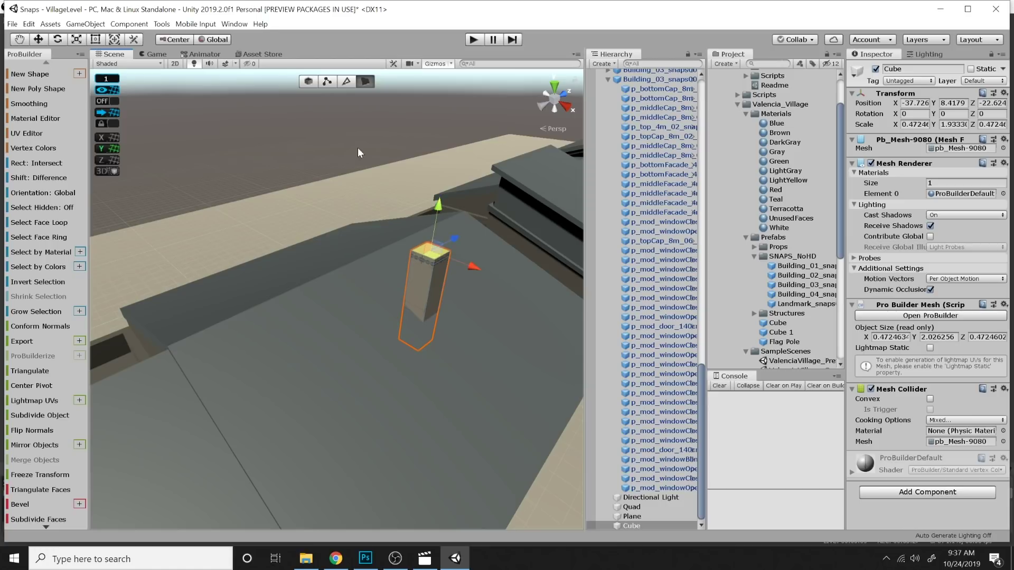
pyautogui.click(373, 187)
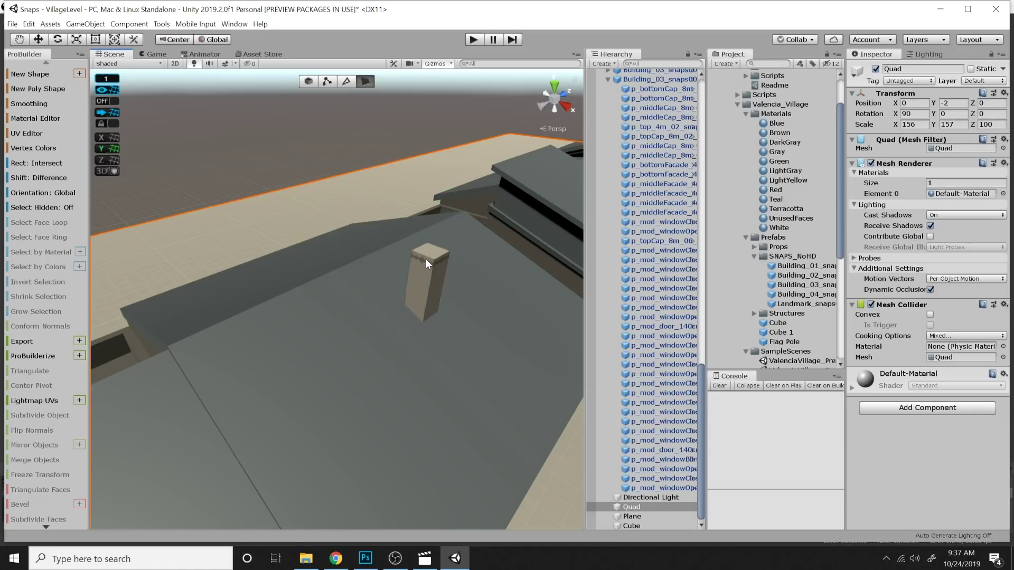
pyautogui.click(425, 259)
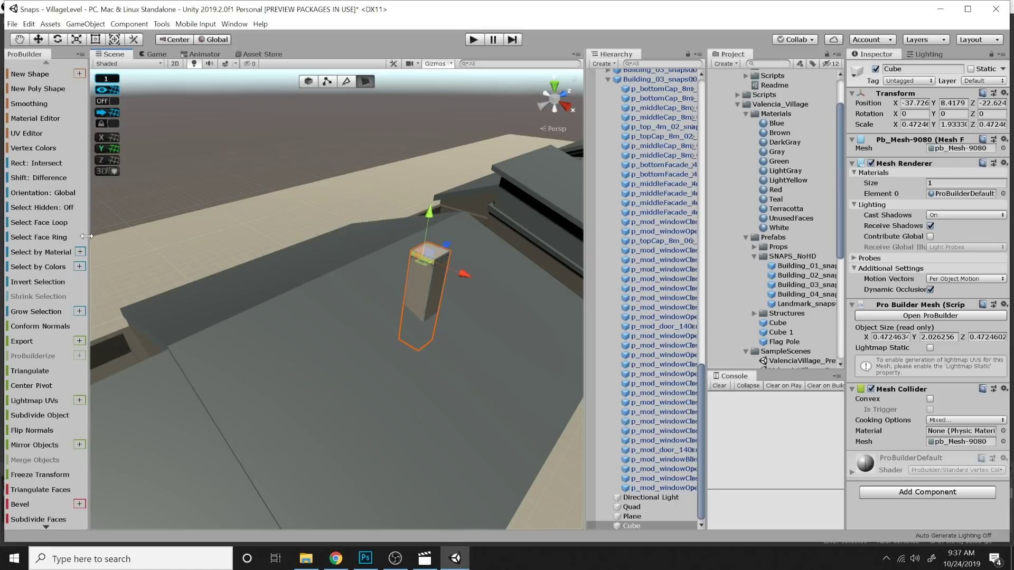
pyautogui.click(59, 237)
pyautogui.moveTo(488, 294); pyautogui.dragTo(335, 257, button='right')
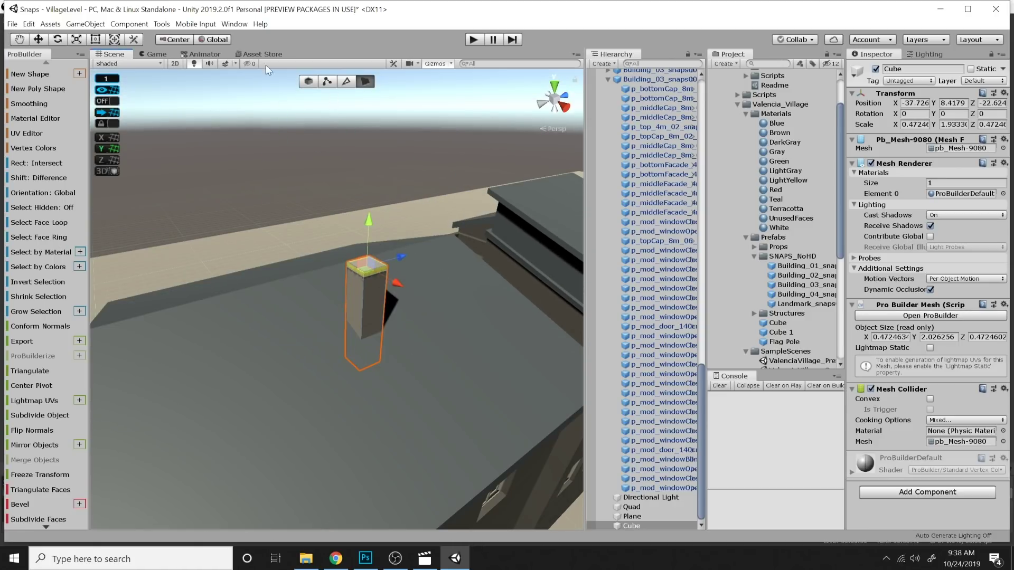
pyautogui.click(76, 39)
pyautogui.moveTo(372, 267); pyautogui.dragTo(385, 259)
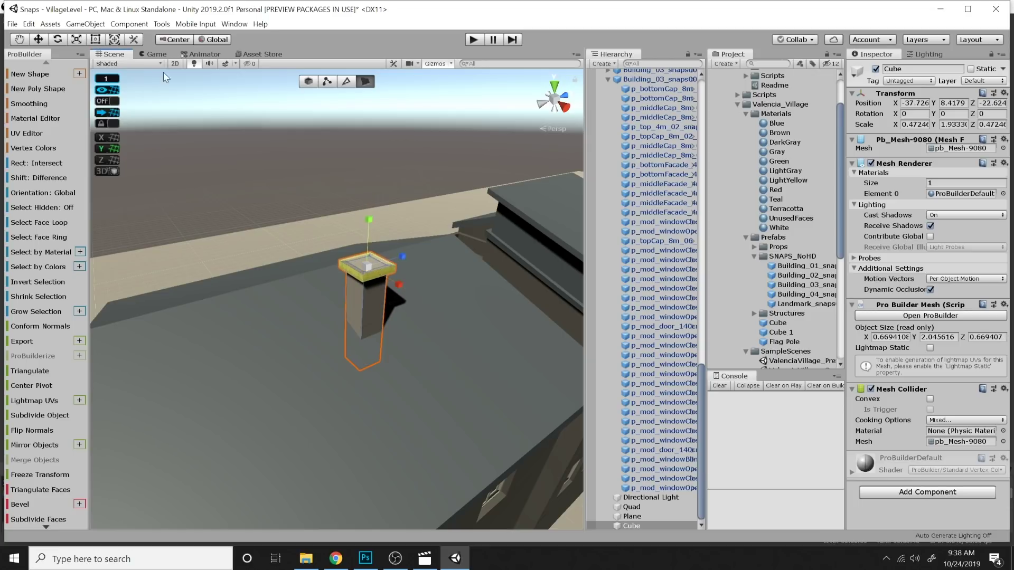
# Lower the inner top face deep into the pillar to hollow out a chimney opening
pyautogui.click(41, 40)
pyautogui.click(314, 181)
pyautogui.click(371, 262)
pyautogui.moveTo(387, 286); pyautogui.dragTo(395, 271, button='right')
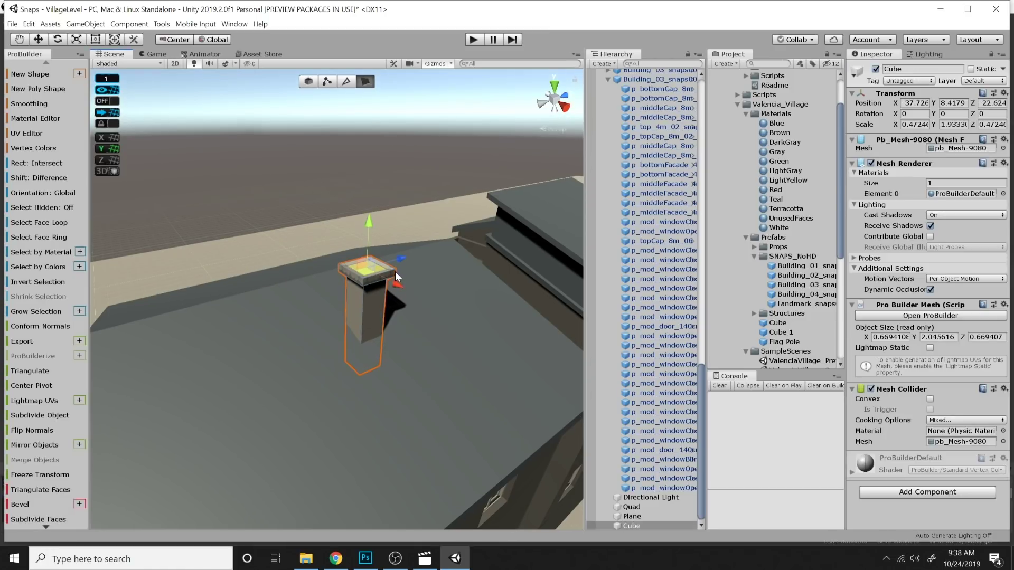
pyautogui.scroll(8, 388, 278)
pyautogui.moveTo(453, 127); pyautogui.dragTo(410, 414)
pyautogui.scroll(-8, 328, 448)
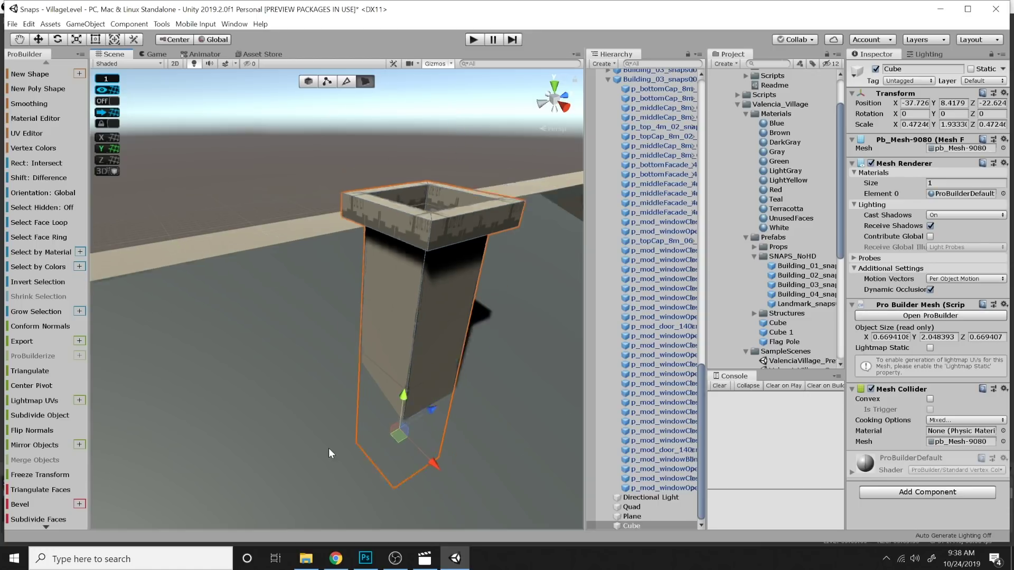
pyautogui.click(376, 187)
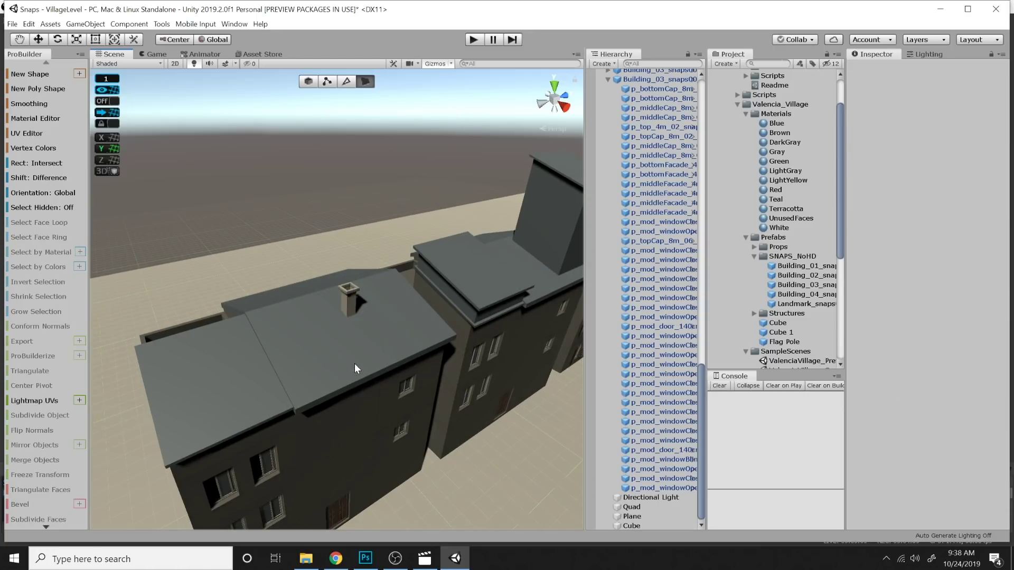
# Rename the new cube object as Chimney and save it as a prefab in the Prefabs folder
pyautogui.click(349, 309)
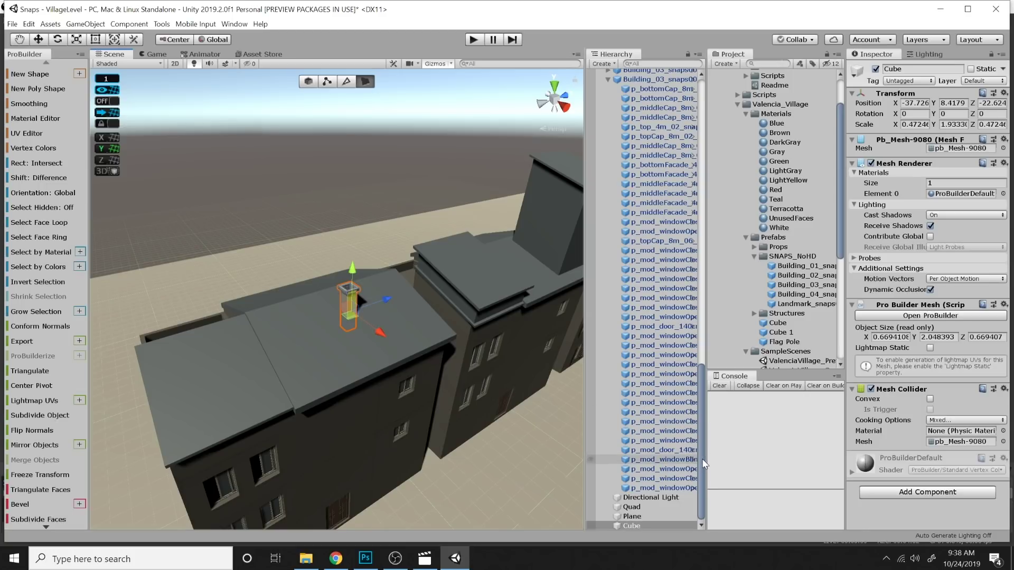
pyautogui.click(647, 517)
pyautogui.click(634, 526)
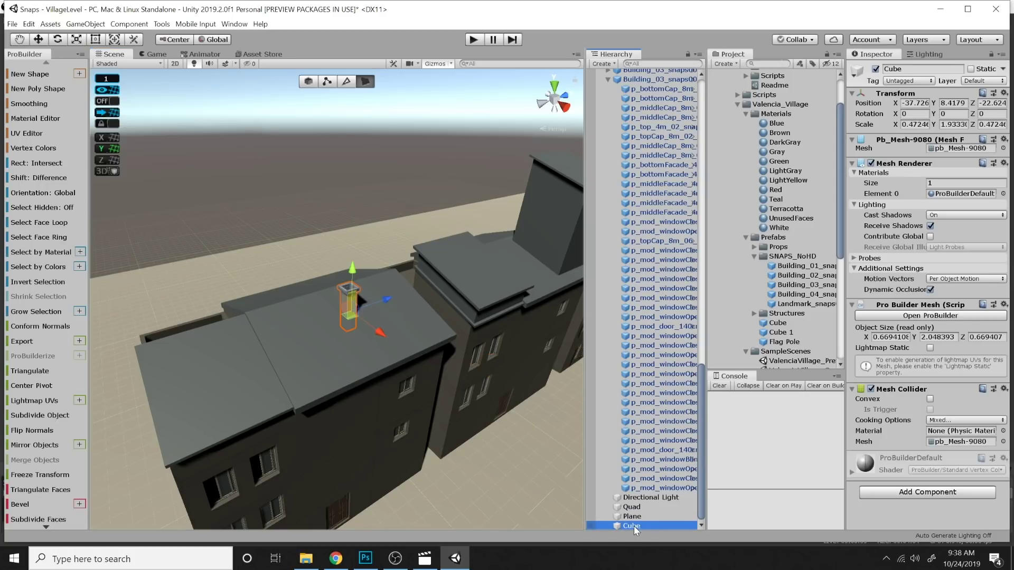
pyautogui.click(635, 527)
pyautogui.write('Chimney')
pyautogui.press('Return')
pyautogui.moveTo(634, 526); pyautogui.dragTo(792, 226)
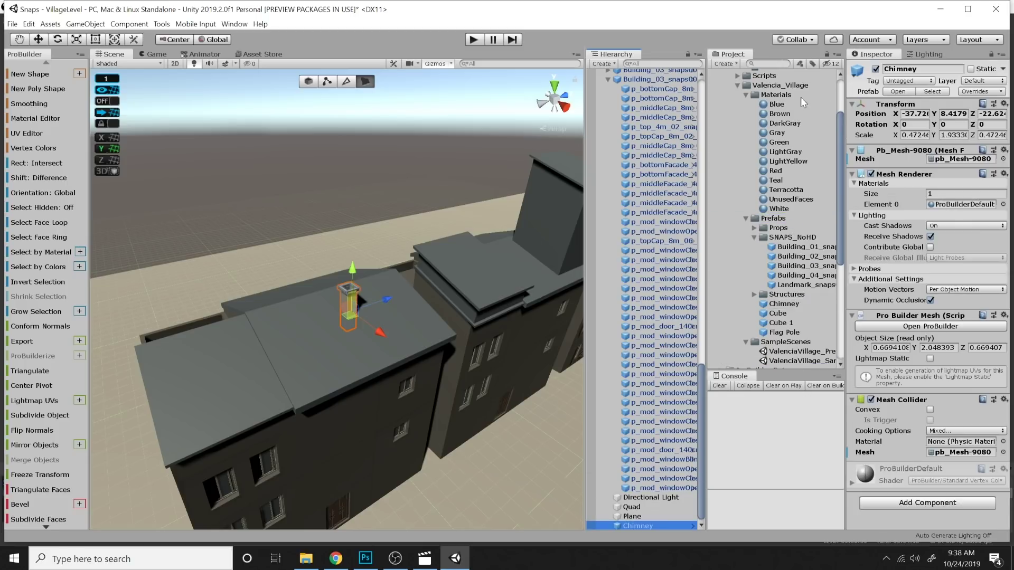
# Assign the Brown material to the chimney and duplicate the chimney object
pyautogui.moveTo(776, 115); pyautogui.dragTo(955, 208)
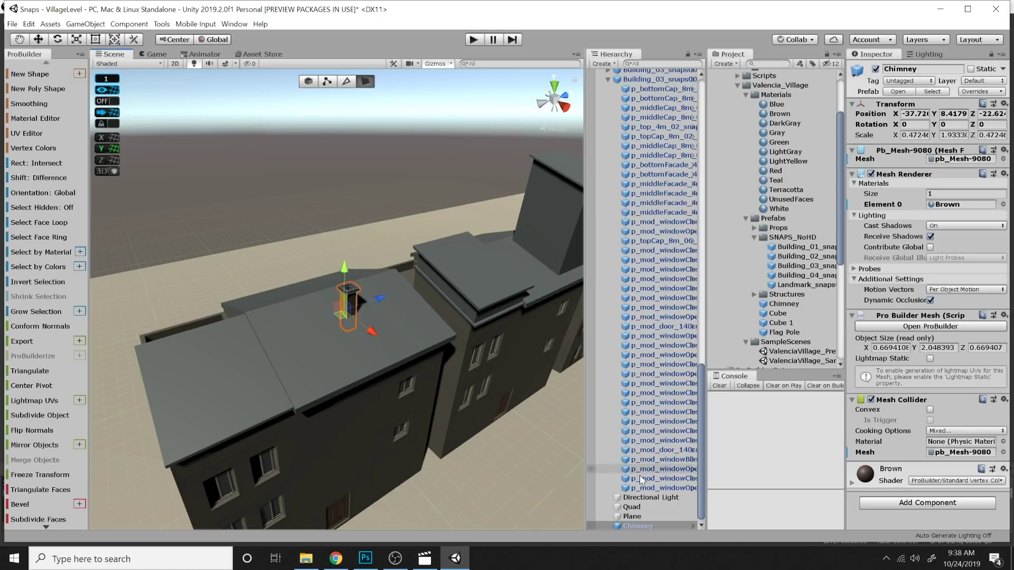
pyautogui.click(309, 81)
pyautogui.hotkey('ctrl', 'd')
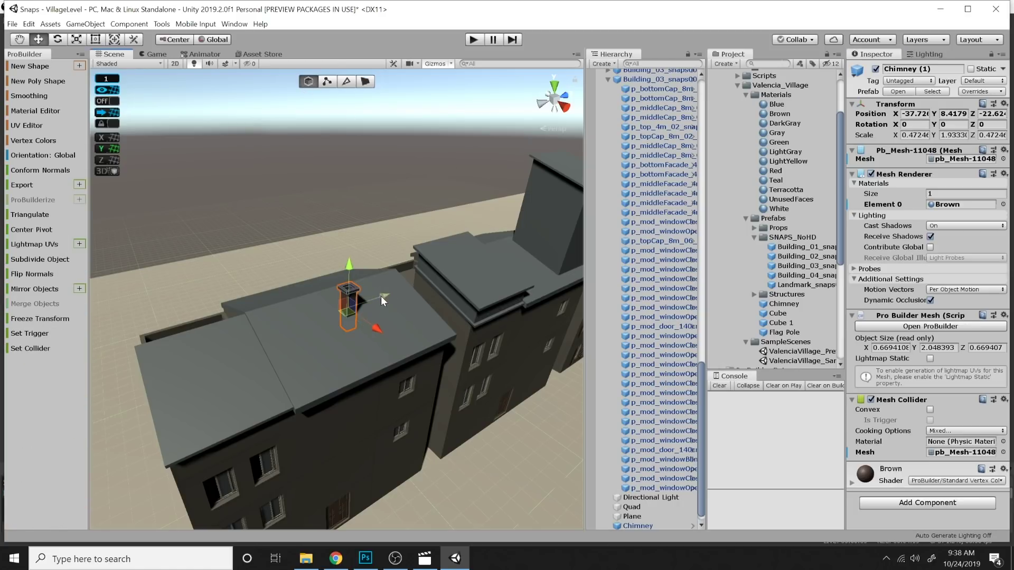
# Space the chimney copy along the long roof, duplicate it, and raise the third chimney onto the neighbouring building's higher roof
pyautogui.moveTo(381, 295); pyautogui.dragTo(594, 233)
pyautogui.hotkey('ctrl', 'd')
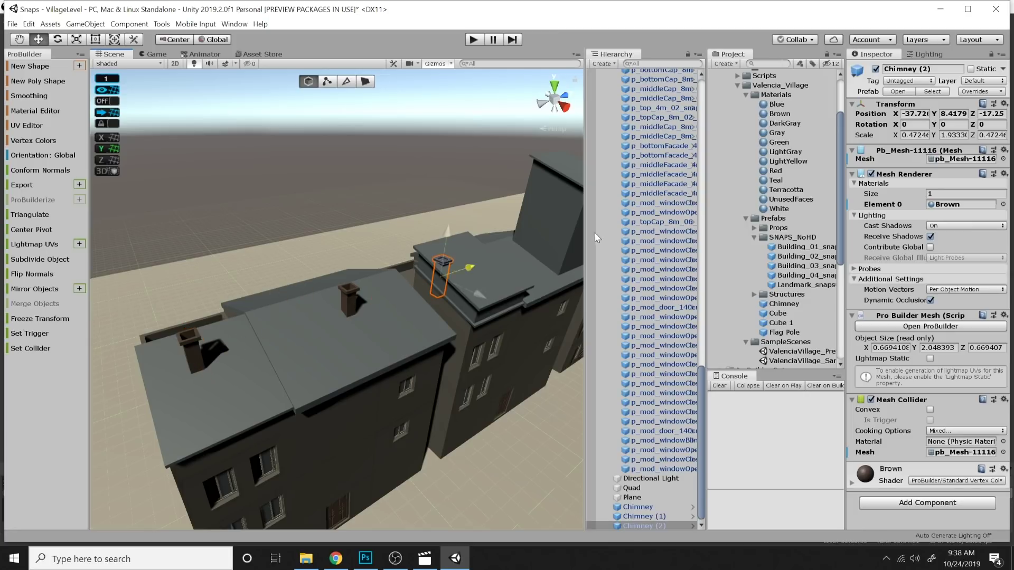
pyautogui.moveTo(463, 268); pyautogui.dragTo(480, 261)
pyautogui.moveTo(466, 226); pyautogui.dragTo(473, 200)
pyautogui.click(475, 278)
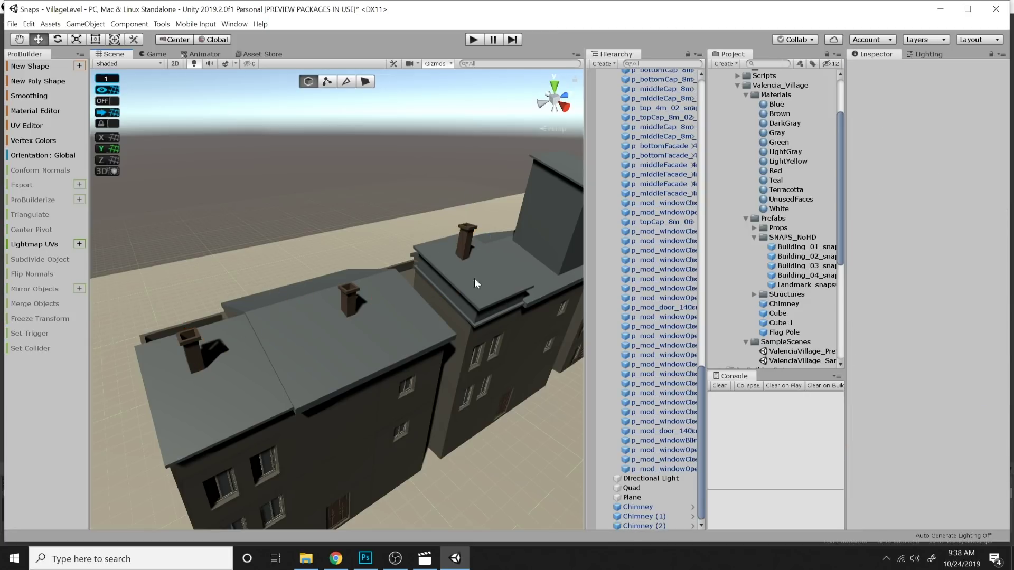
pyautogui.keyDown('alt'); pyautogui.moveTo(474, 279); pyautogui.dragTo(390, 392); pyautogui.keyUp('alt')
pyautogui.scroll(-4, 391, 373)
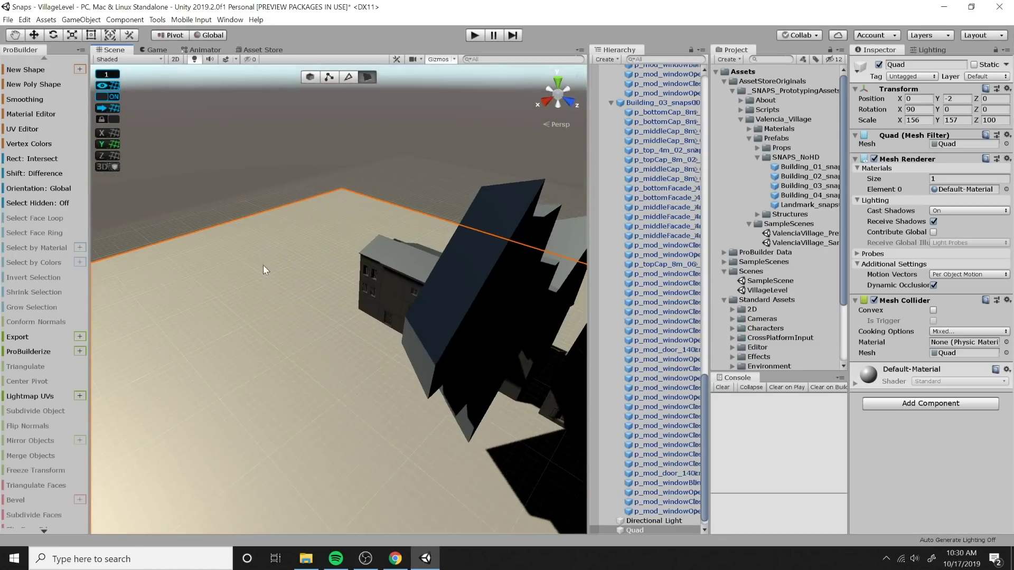
# Examine the oversized angular building extrusions with purple and yellow faces in front of the church from several sides and heights
pyautogui.keyDown('alt'); pyautogui.moveTo(263, 265); pyautogui.dragTo(502, 293); pyautogui.keyUp('alt')
pyautogui.moveTo(290, 331); pyautogui.dragTo(497, 285, button='middle')
pyautogui.moveTo(321, 347); pyautogui.dragTo(384, 315, button='right')
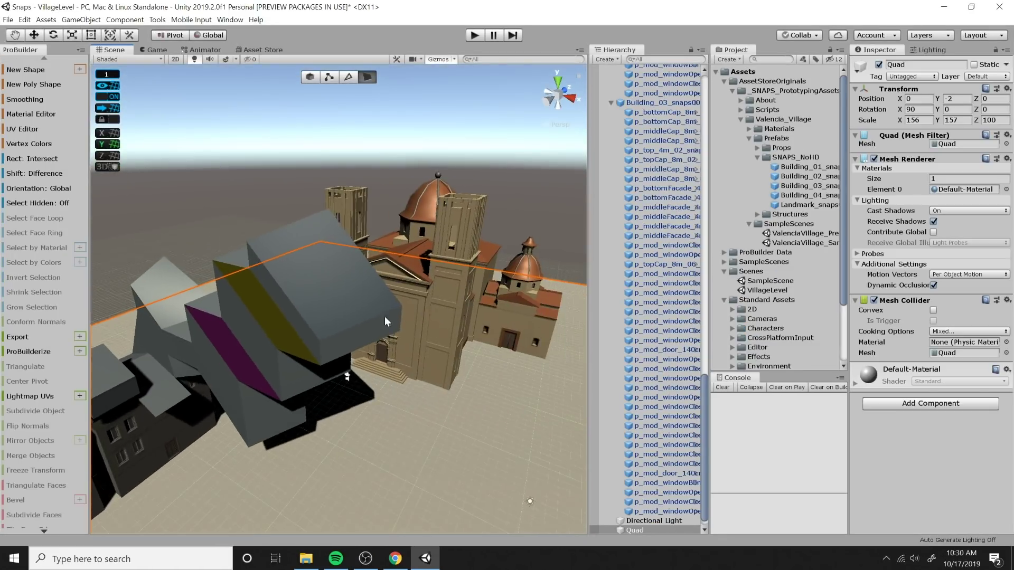
pyautogui.moveTo(384, 316); pyautogui.dragTo(497, 206, button='middle')
pyautogui.moveTo(332, 296); pyautogui.dragTo(397, 252, button='right')
pyautogui.moveTo(370, 320); pyautogui.dragTo(416, 227, button='middle')
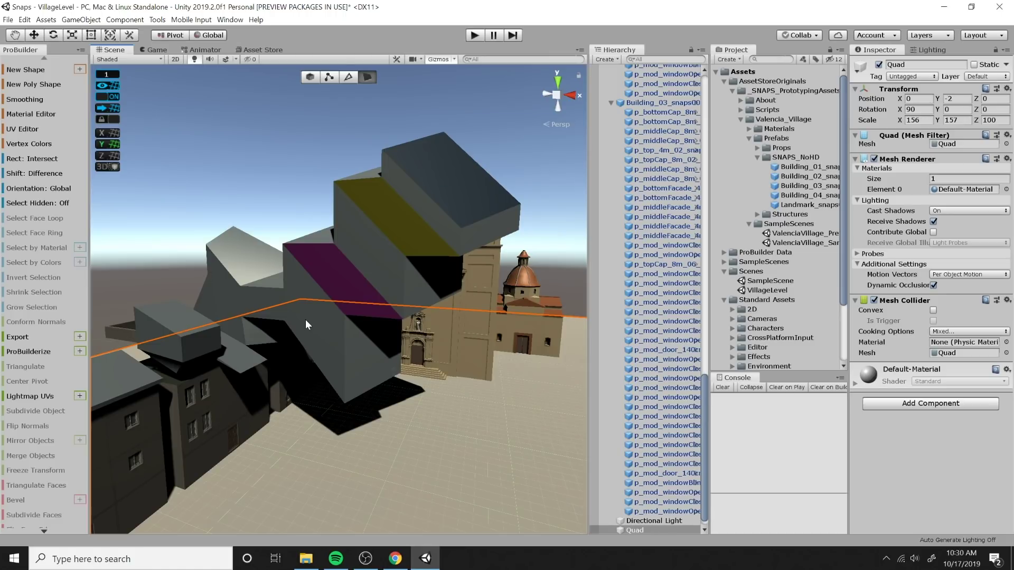
pyautogui.keyDown('alt'); pyautogui.moveTo(305, 318); pyautogui.dragTo(374, 432); pyautogui.keyUp('alt')
pyautogui.keyDown('alt'); pyautogui.moveTo(392, 356); pyautogui.dragTo(463, 381); pyautogui.keyUp('alt')
pyautogui.moveTo(332, 260); pyautogui.dragTo(413, 396, button='middle')
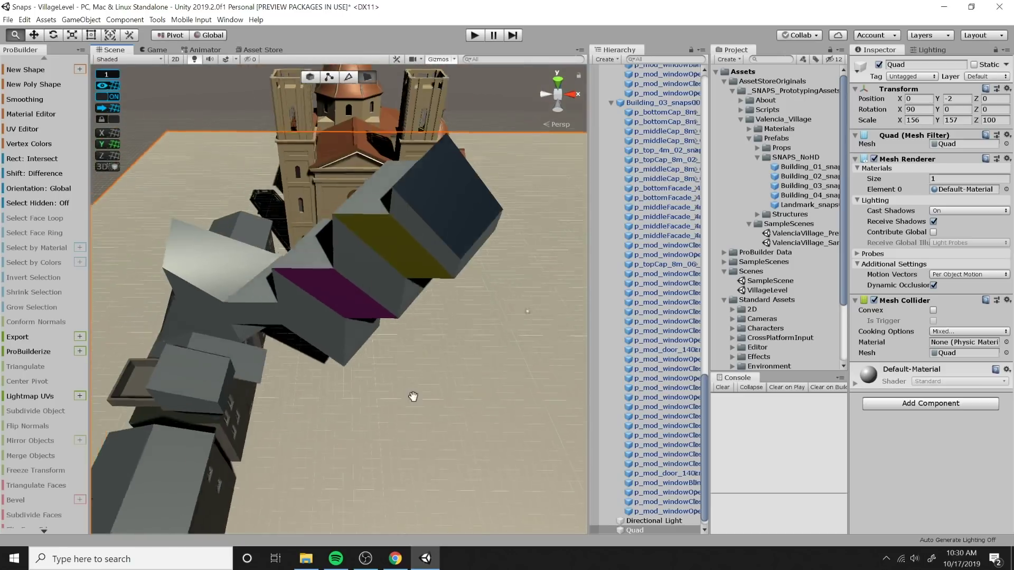
pyautogui.keyDown('alt'); pyautogui.moveTo(413, 397); pyautogui.dragTo(370, 449); pyautogui.keyUp('alt')
pyautogui.moveTo(391, 343); pyautogui.dragTo(485, 422, button='middle')
pyautogui.keyDown('alt'); pyautogui.moveTo(319, 280); pyautogui.dragTo(322, 173); pyautogui.keyUp('alt')
pyautogui.keyDown('alt'); pyautogui.moveTo(321, 173); pyautogui.dragTo(306, 222, button='right'); pyautogui.keyUp('alt')
pyautogui.moveTo(306, 222); pyautogui.dragTo(290, 205, button='middle')
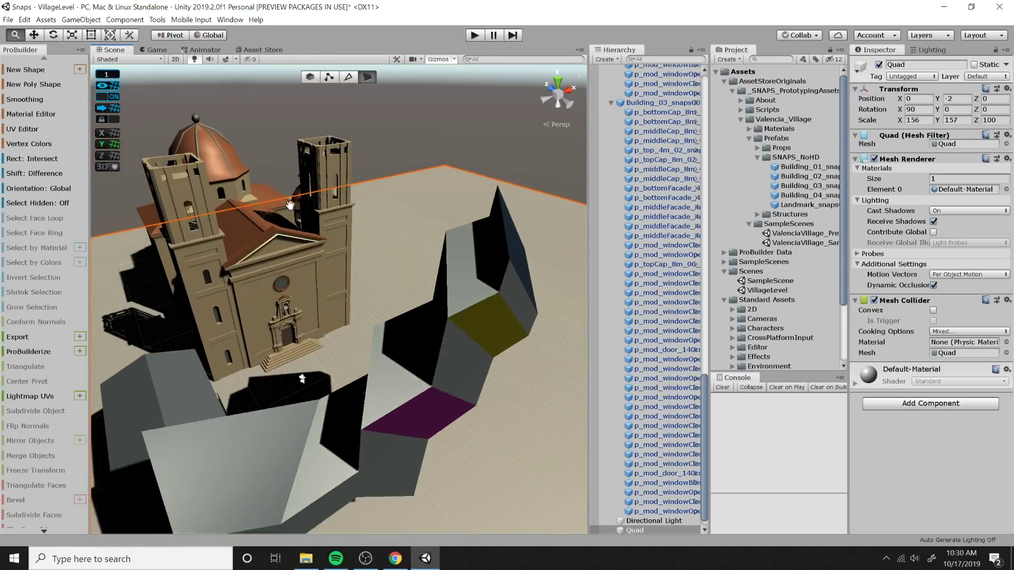
pyautogui.keyDown('alt'); pyautogui.moveTo(391, 348); pyautogui.dragTo(286, 256); pyautogui.keyUp('alt')
pyautogui.moveTo(359, 354); pyautogui.dragTo(286, 363, button='middle')
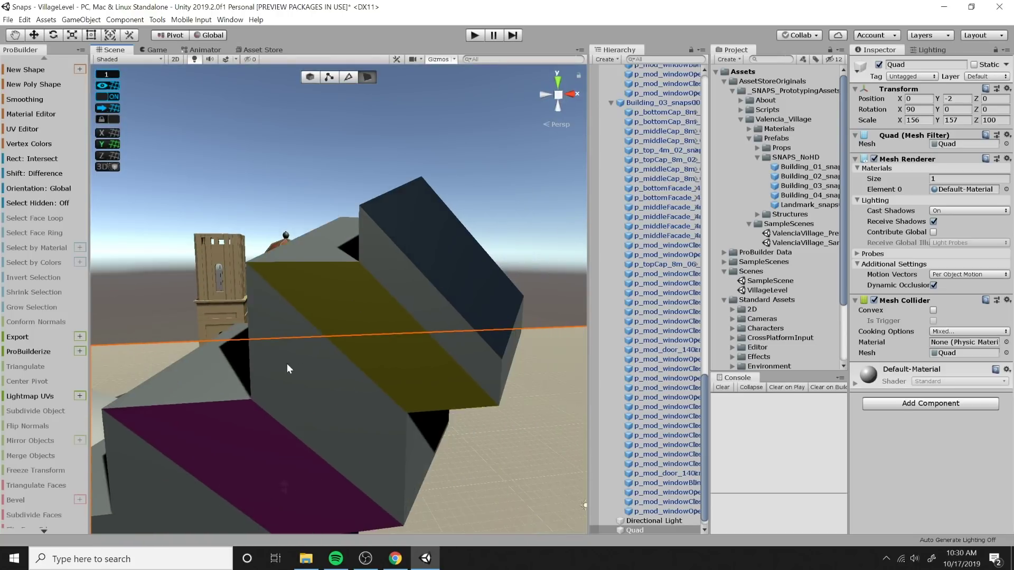
pyautogui.keyDown('alt'); pyautogui.moveTo(287, 363); pyautogui.dragTo(340, 359); pyautogui.keyUp('alt')
pyautogui.scroll(3, 340, 359)
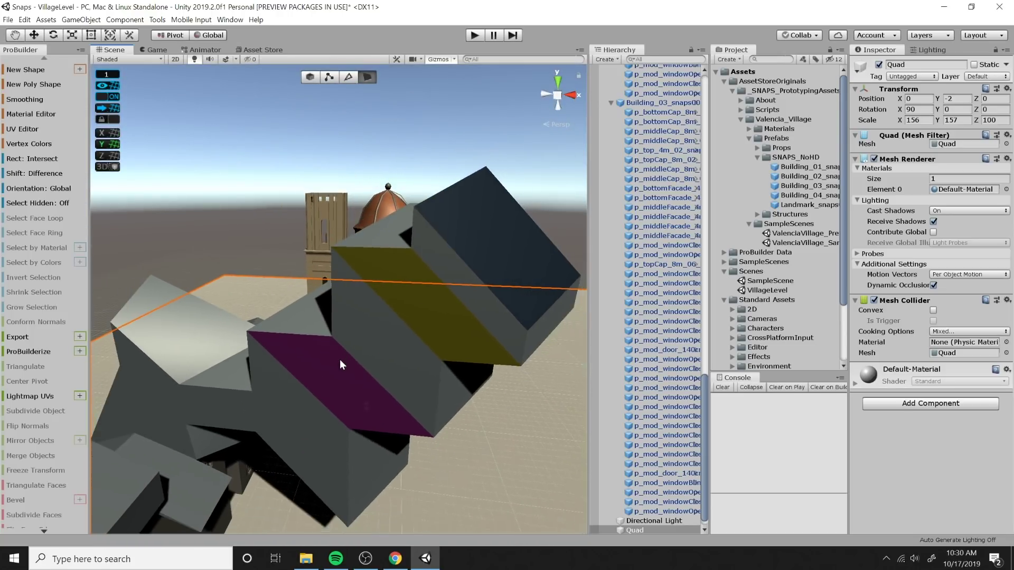
pyautogui.scroll(-1, 340, 359)
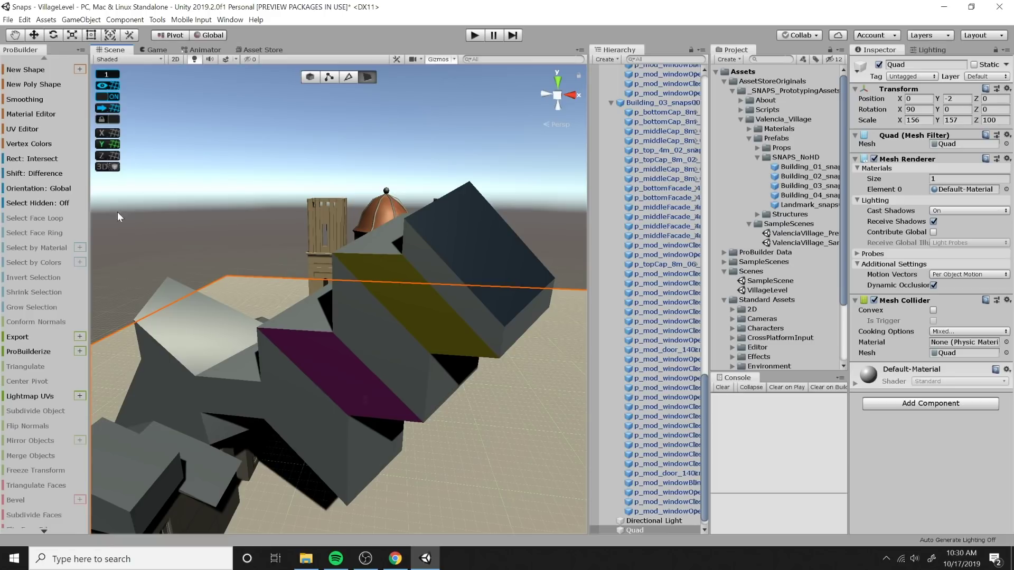
pyautogui.keyDown('alt'); pyautogui.moveTo(117, 211); pyautogui.dragTo(344, 367); pyautogui.keyUp('alt')
pyautogui.scroll(3, 299, 376)
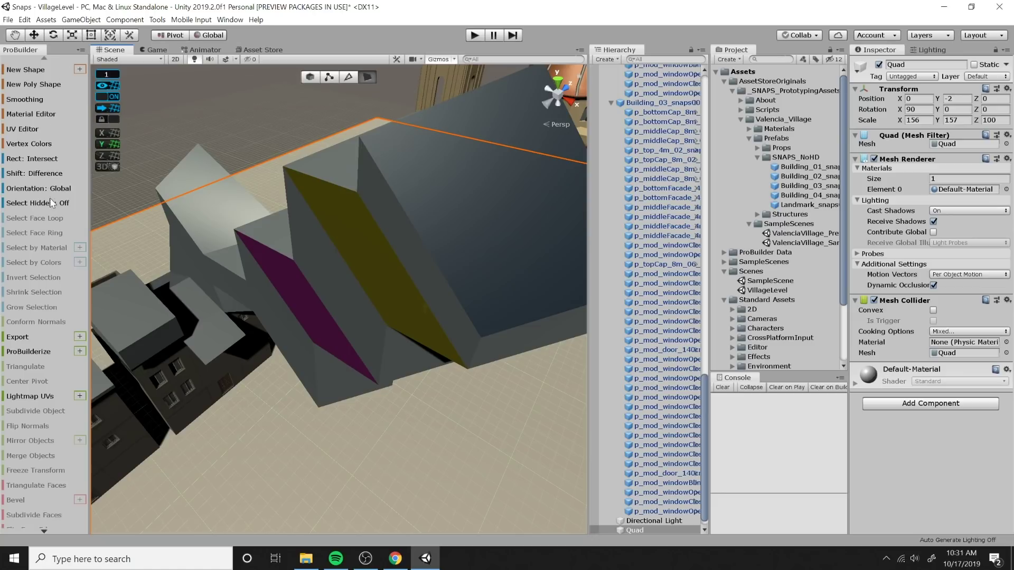
pyautogui.keyDown('alt'); pyautogui.moveTo(179, 222); pyautogui.dragTo(344, 282); pyautogui.keyUp('alt')
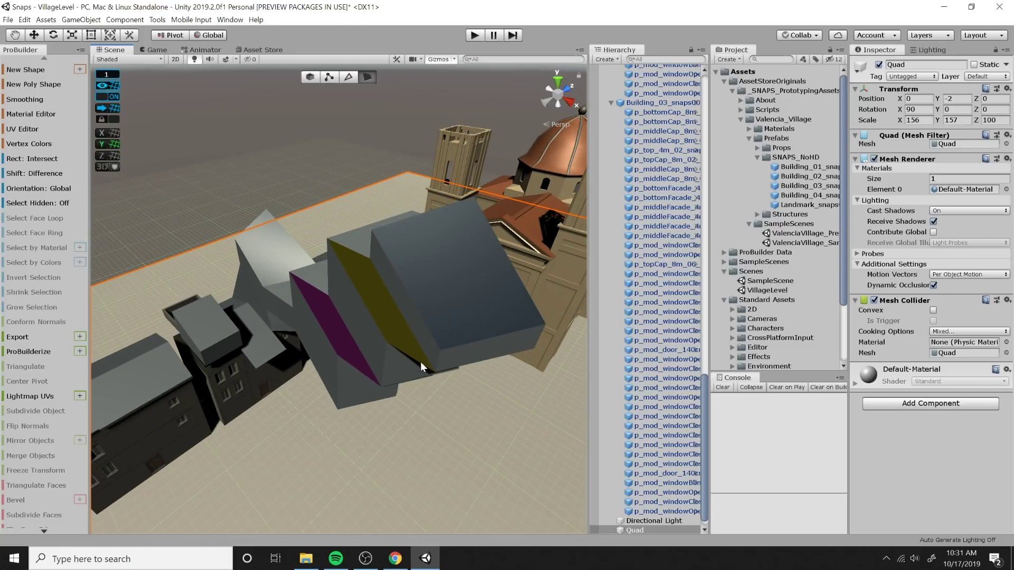
pyautogui.moveTo(359, 365); pyautogui.dragTo(344, 340, button='middle')
pyautogui.moveTo(343, 340); pyautogui.dragTo(490, 302, button='right')
pyautogui.moveTo(490, 302); pyautogui.dragTo(524, 279, button='middle')
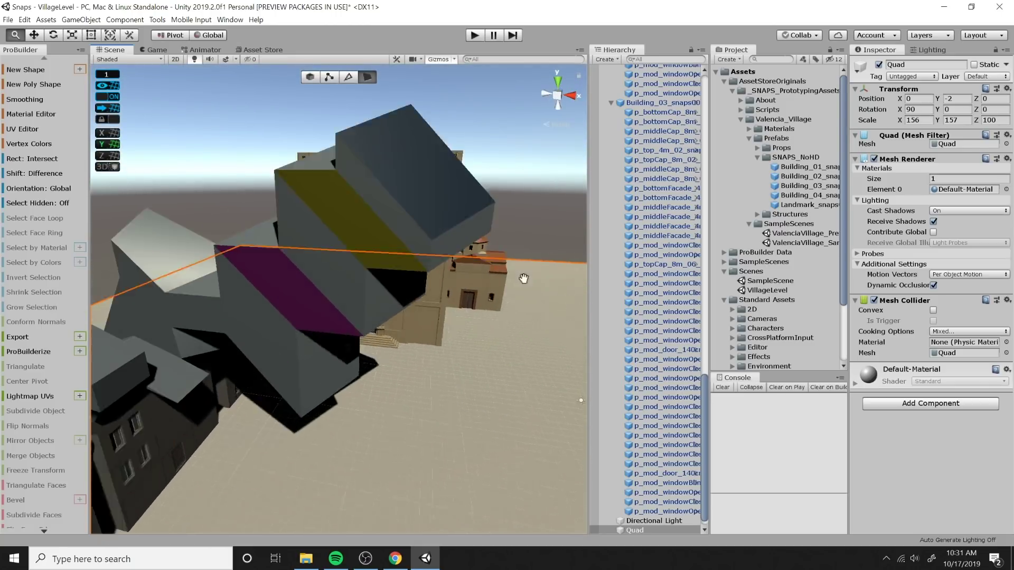
pyautogui.keyDown('alt'); pyautogui.moveTo(523, 278); pyautogui.dragTo(263, 380); pyautogui.keyUp('alt')
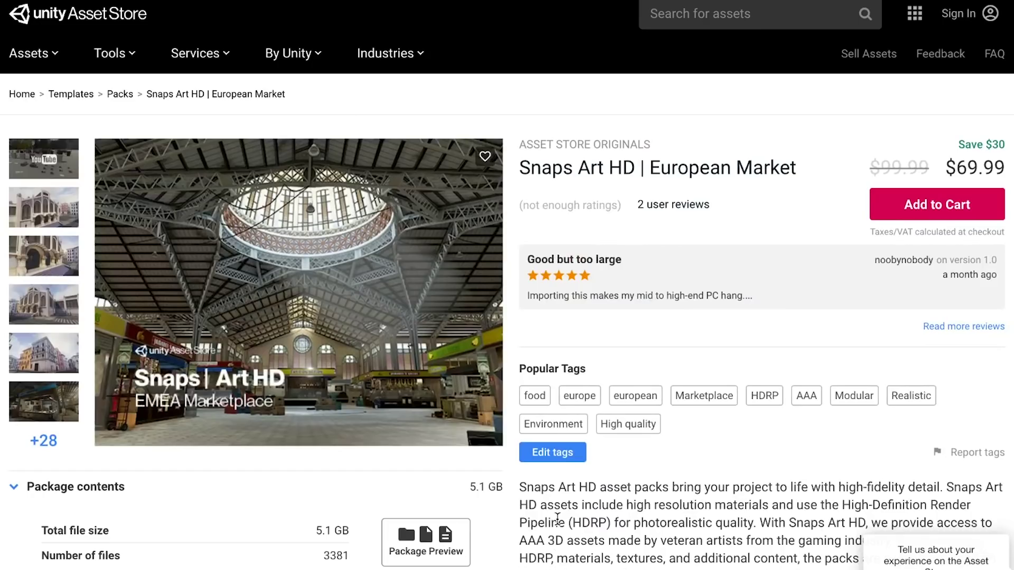
# Switch to the Unity Asset Store and browse the preview images of the Snaps Art HD European Market pack
pyautogui.click(65, 211)
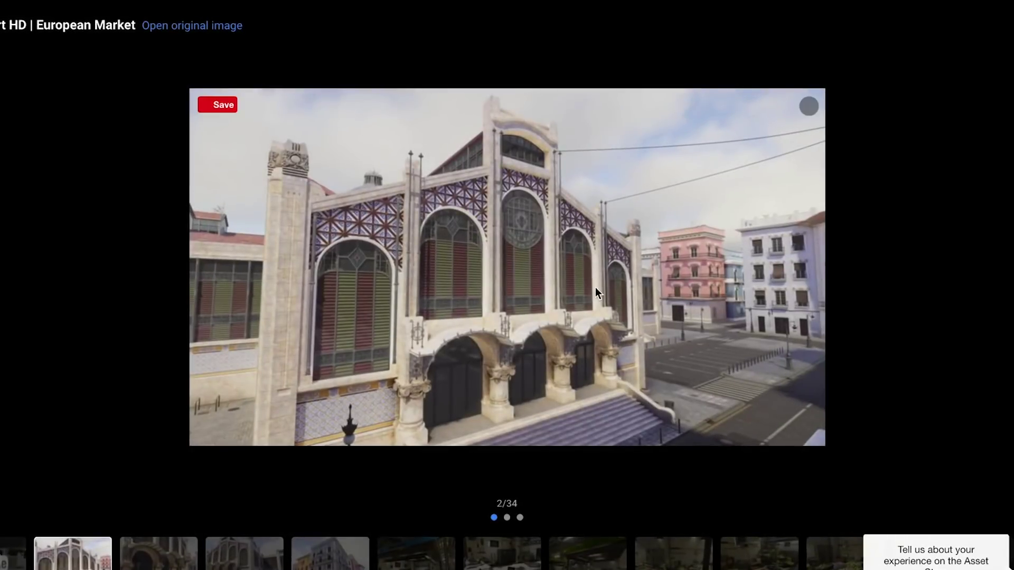
pyautogui.press('Right')
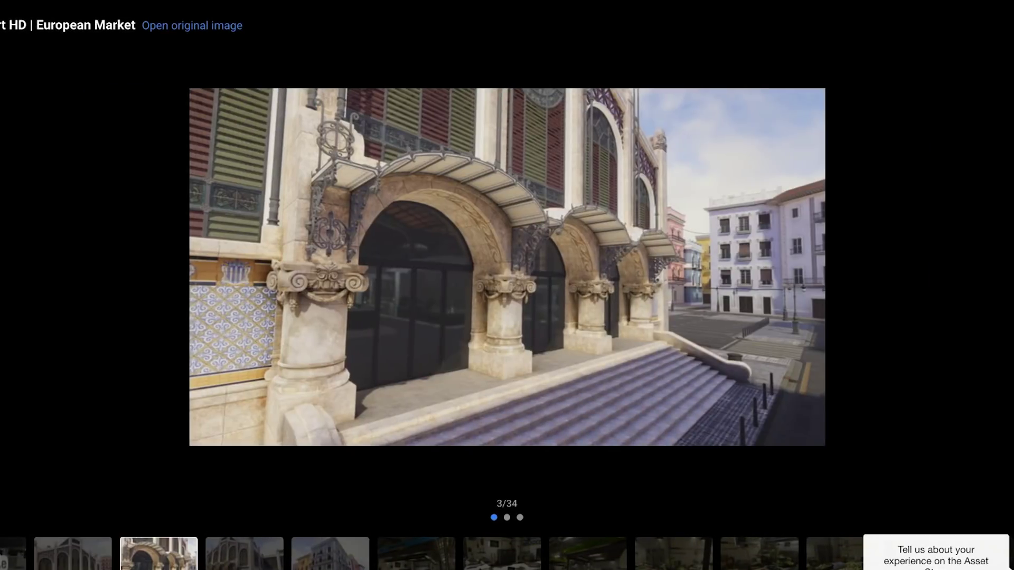
pyautogui.press('Right')
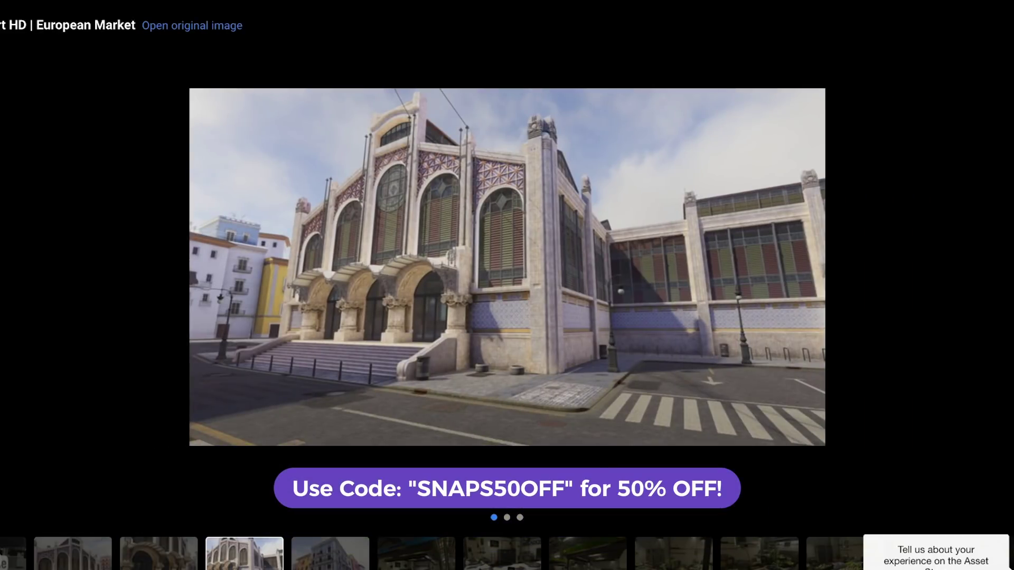
pyautogui.press('Right')
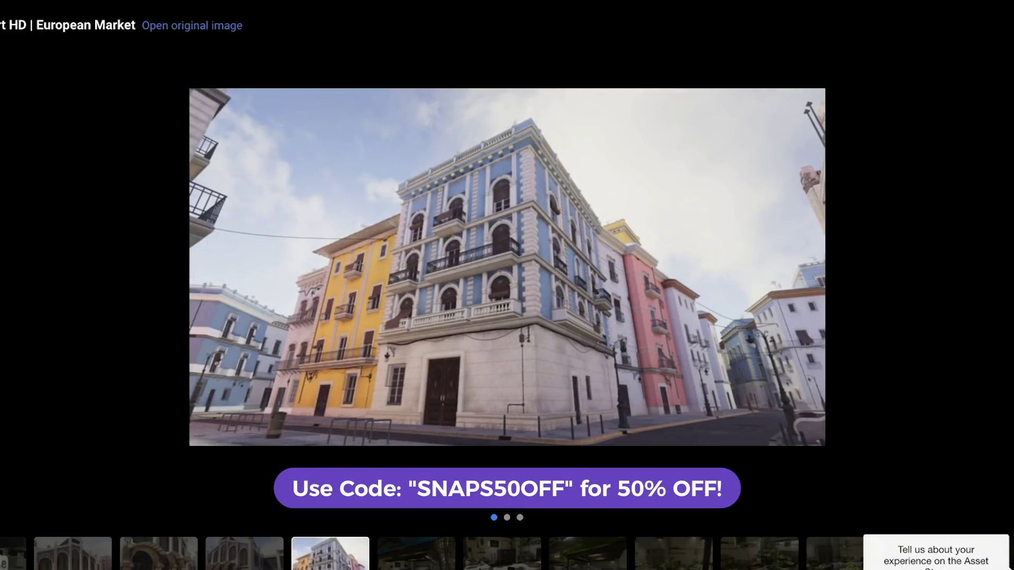
pyautogui.press('Right')
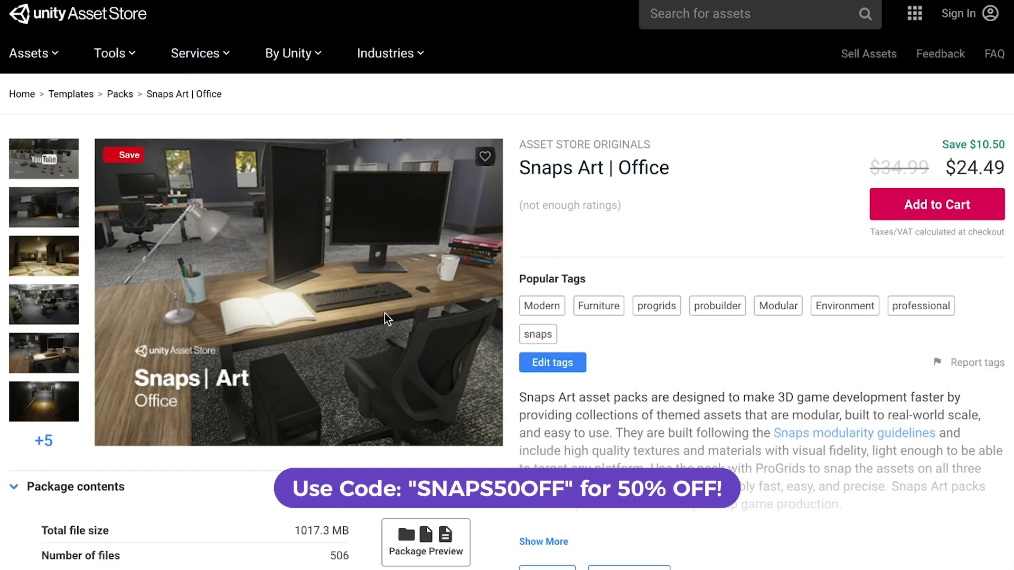
# Browse the preview images of the Snaps Art Office pack up to the open-plan office view
pyautogui.scroll(-1, 384, 313)
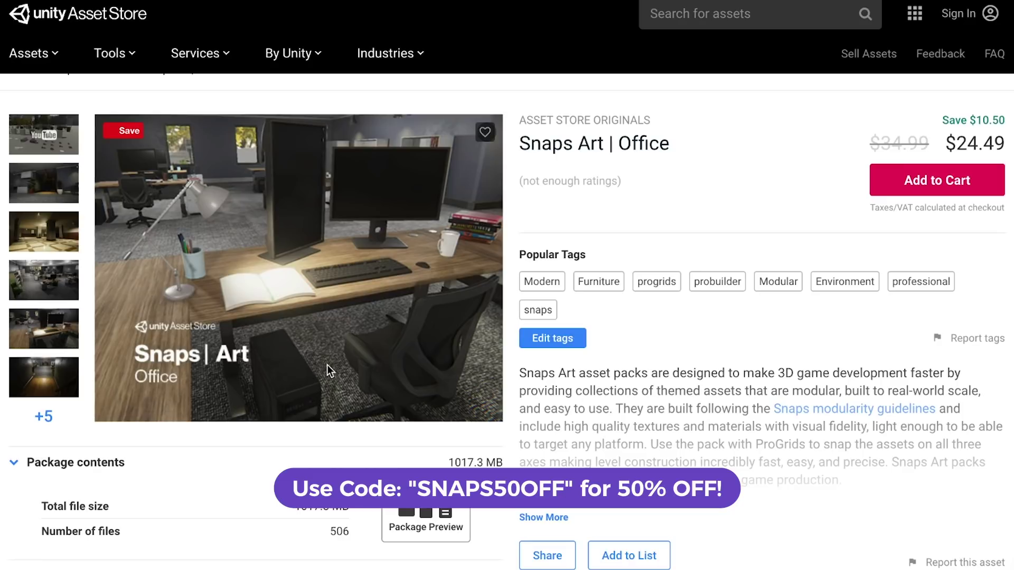
pyautogui.click(48, 183)
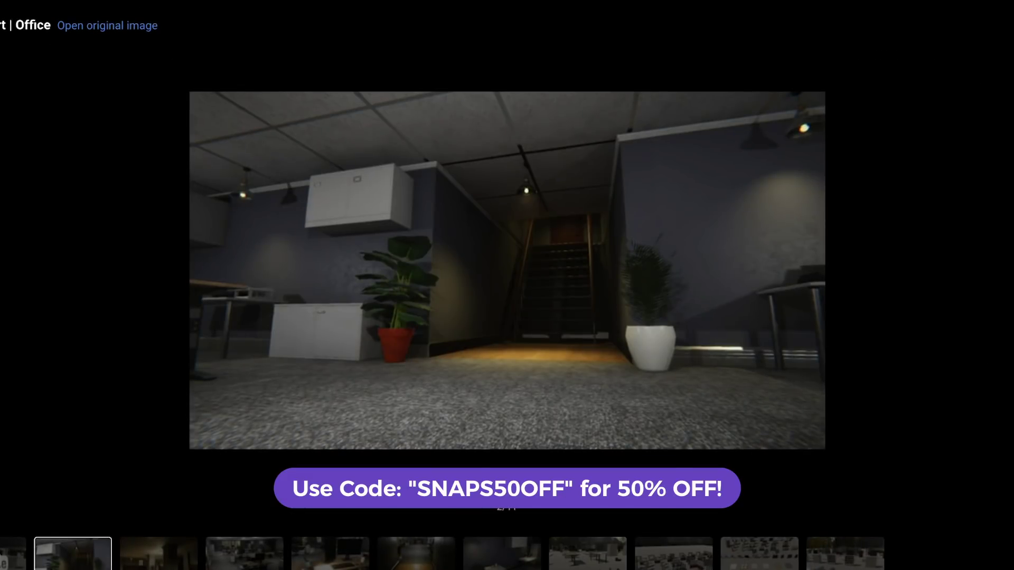
pyautogui.press('Right')
pyautogui.press('Right')
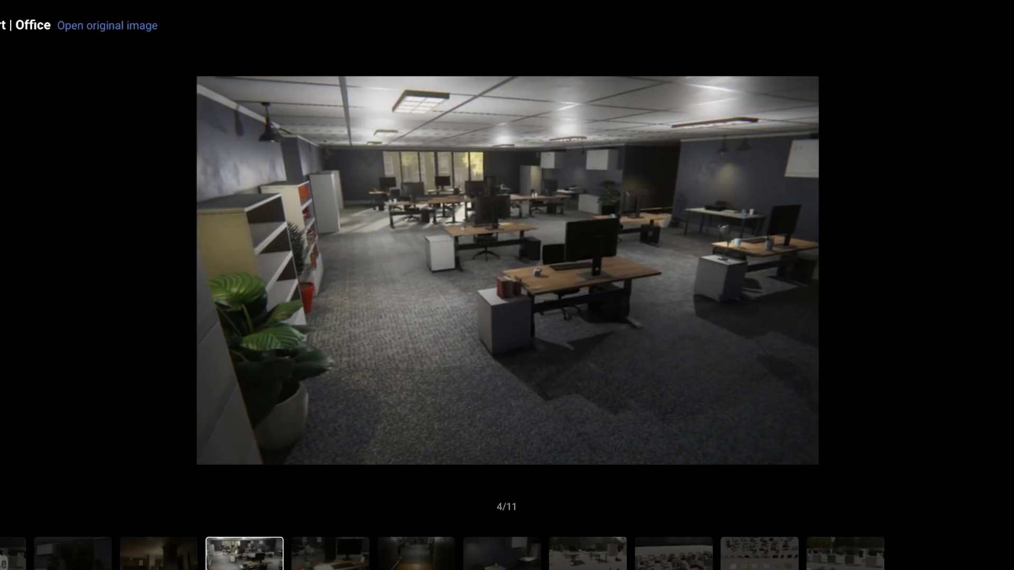